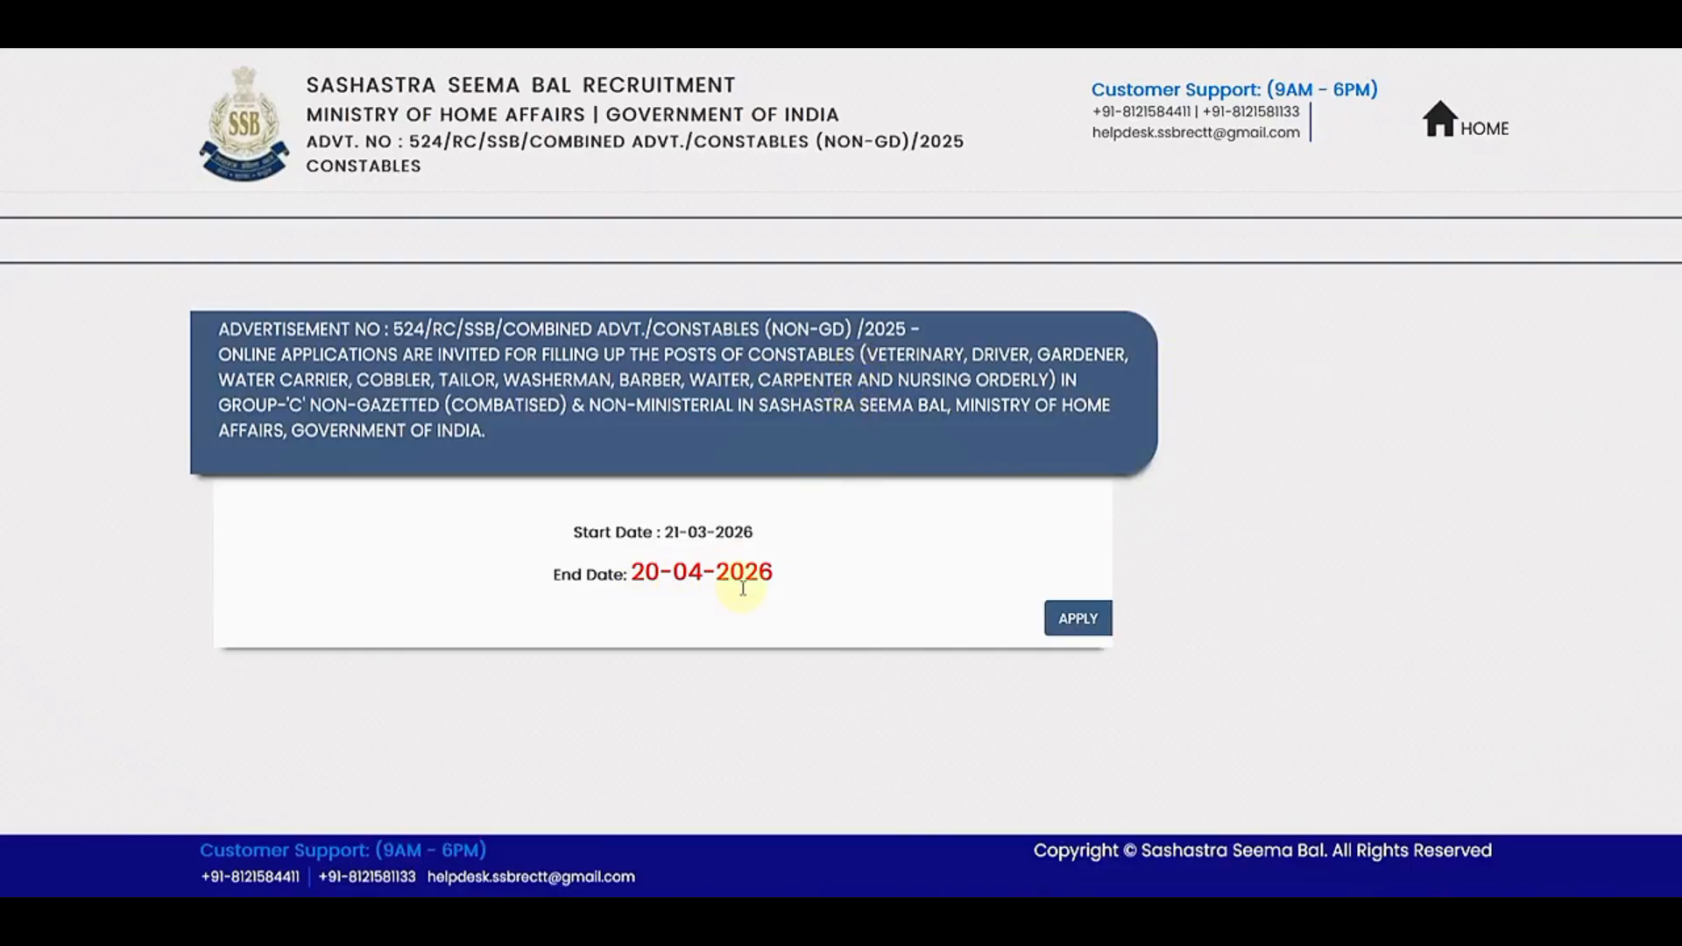
Step: Start the application for the Constables (Non-GD) advertisement and open the candidate guide on uploading photographs and signatures
click(1077, 620)
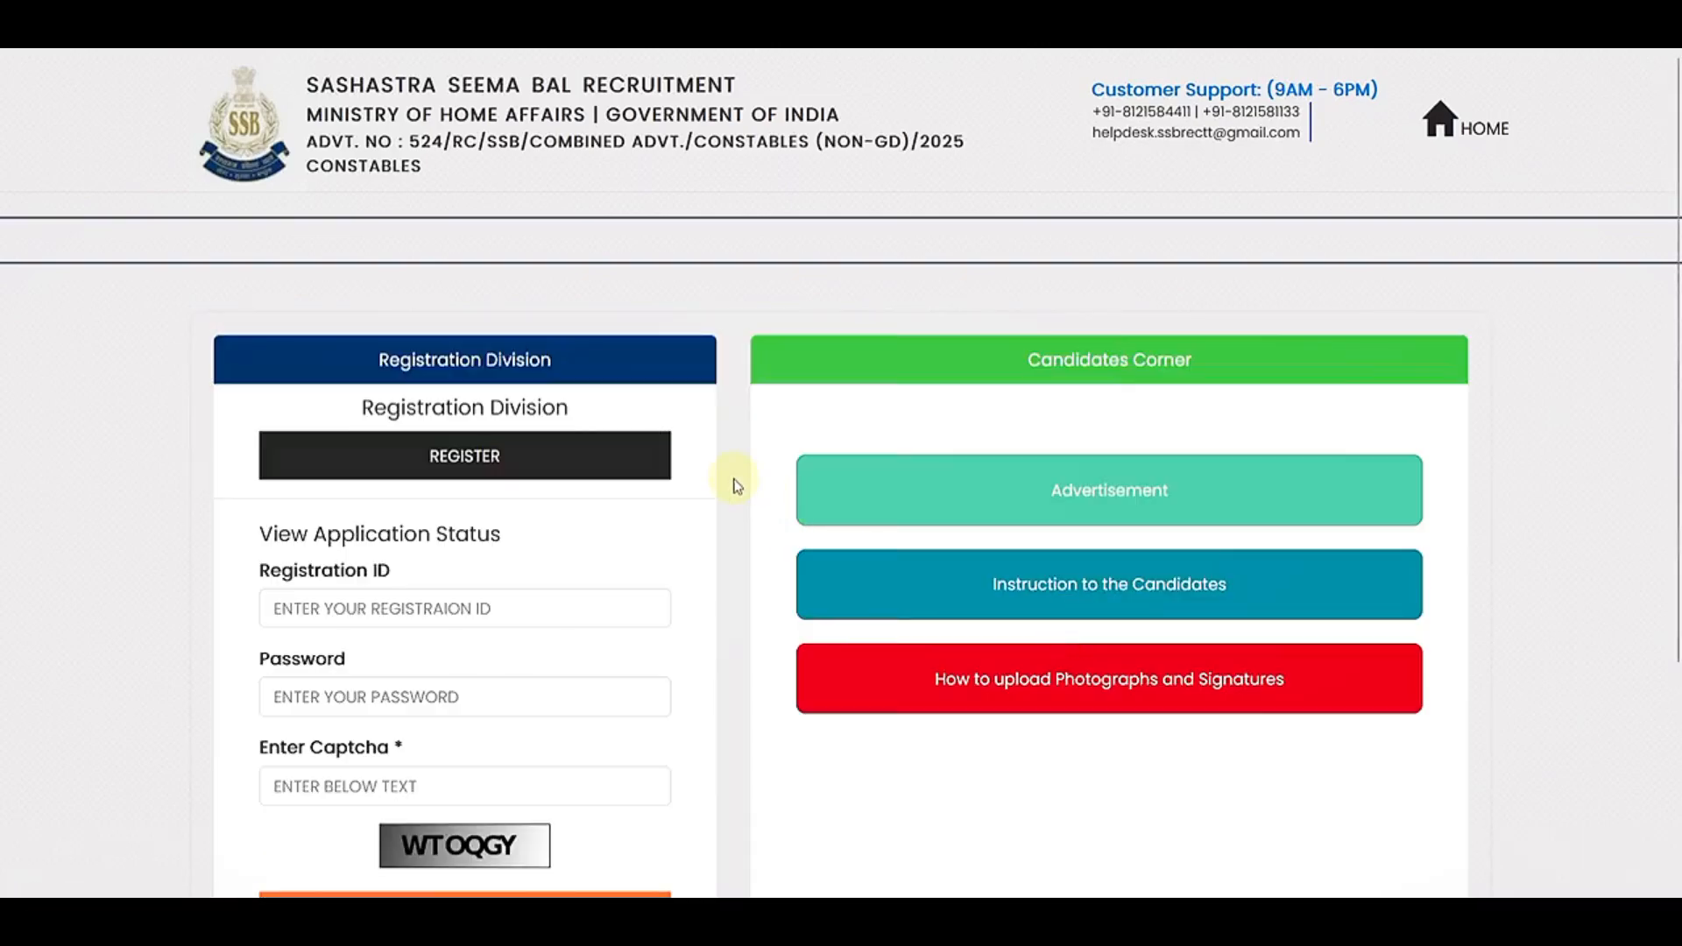
scroll(735, 486, down, 2)
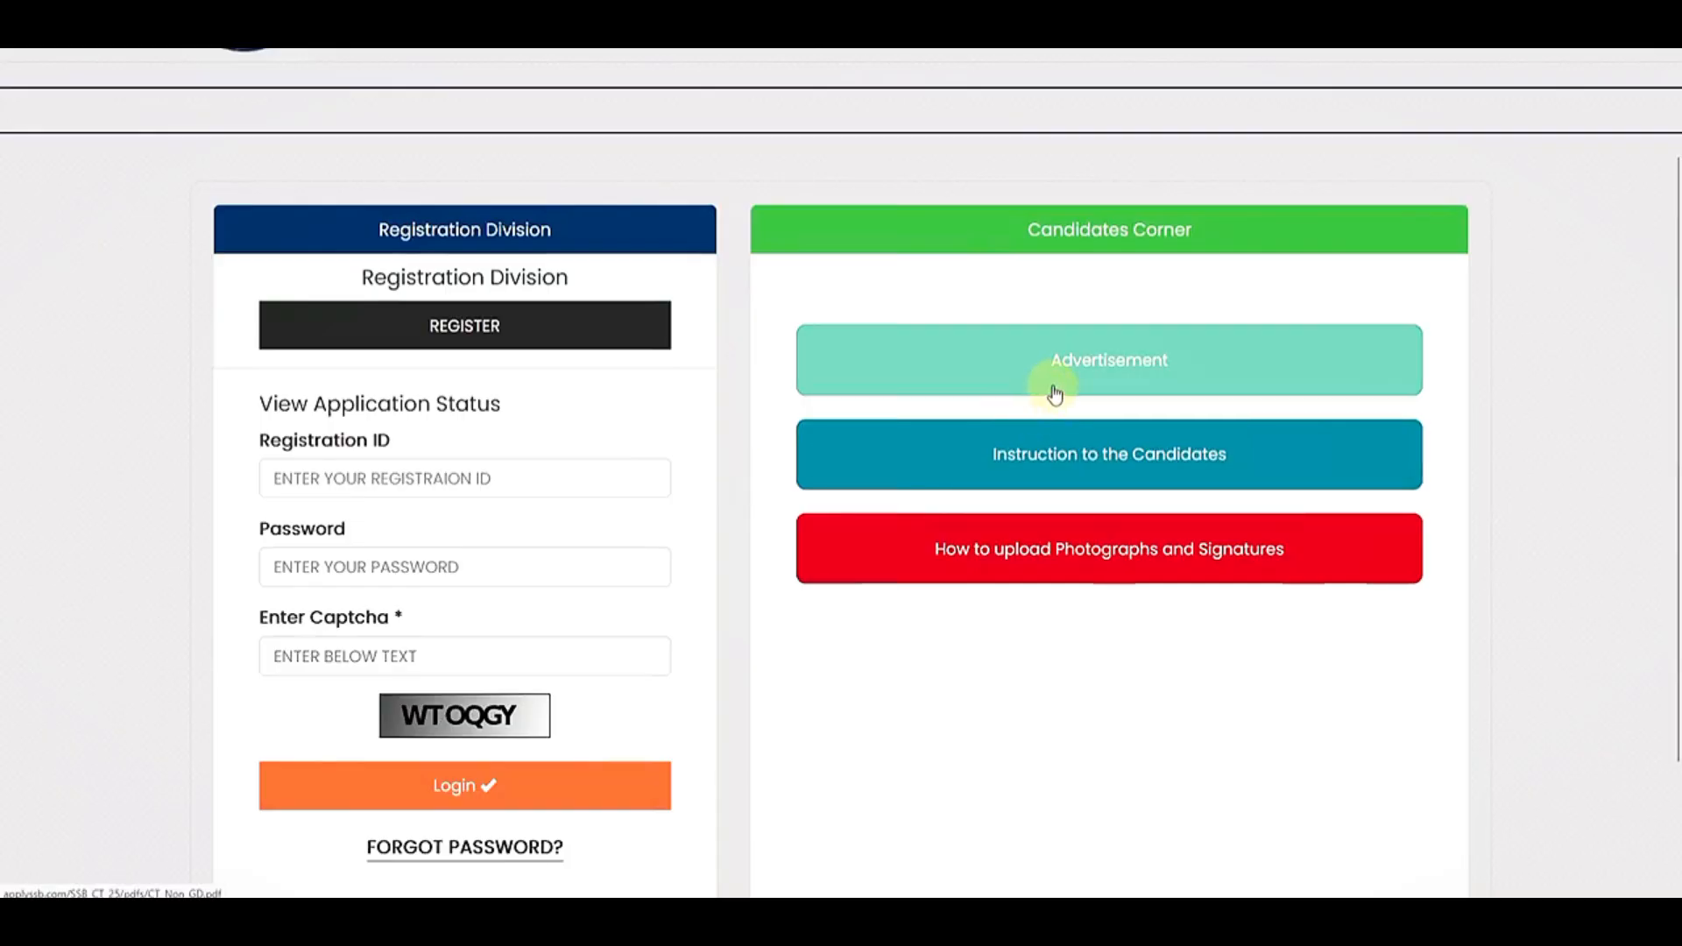
click(1055, 393)
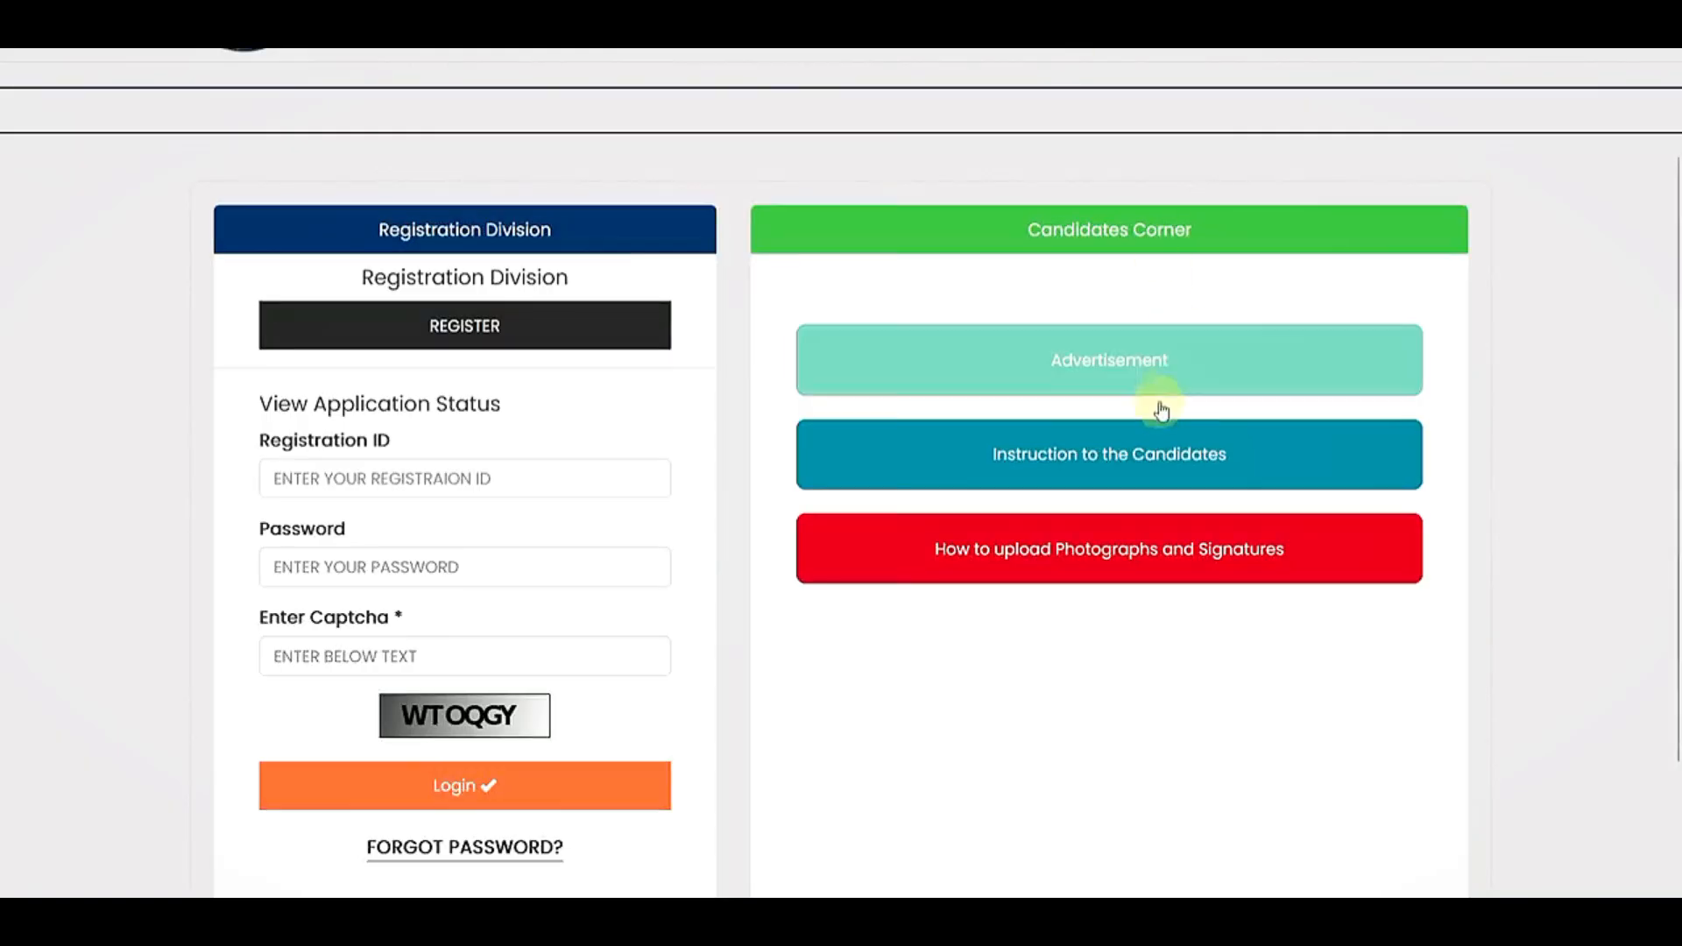
click(1107, 455)
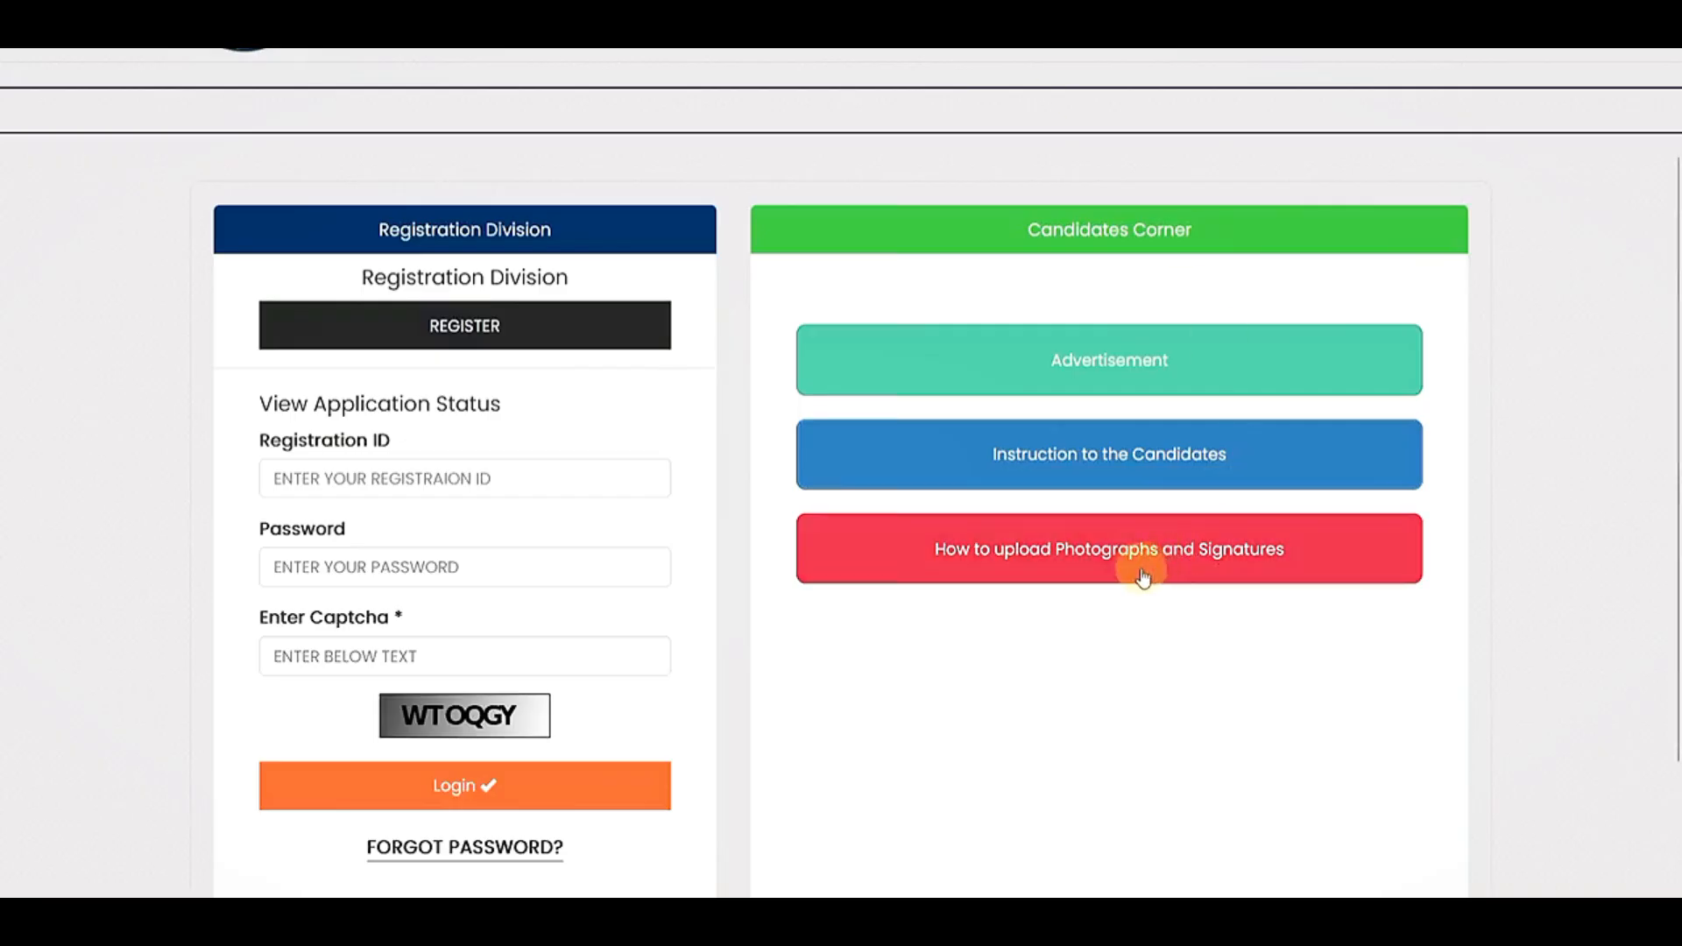
click(1040, 564)
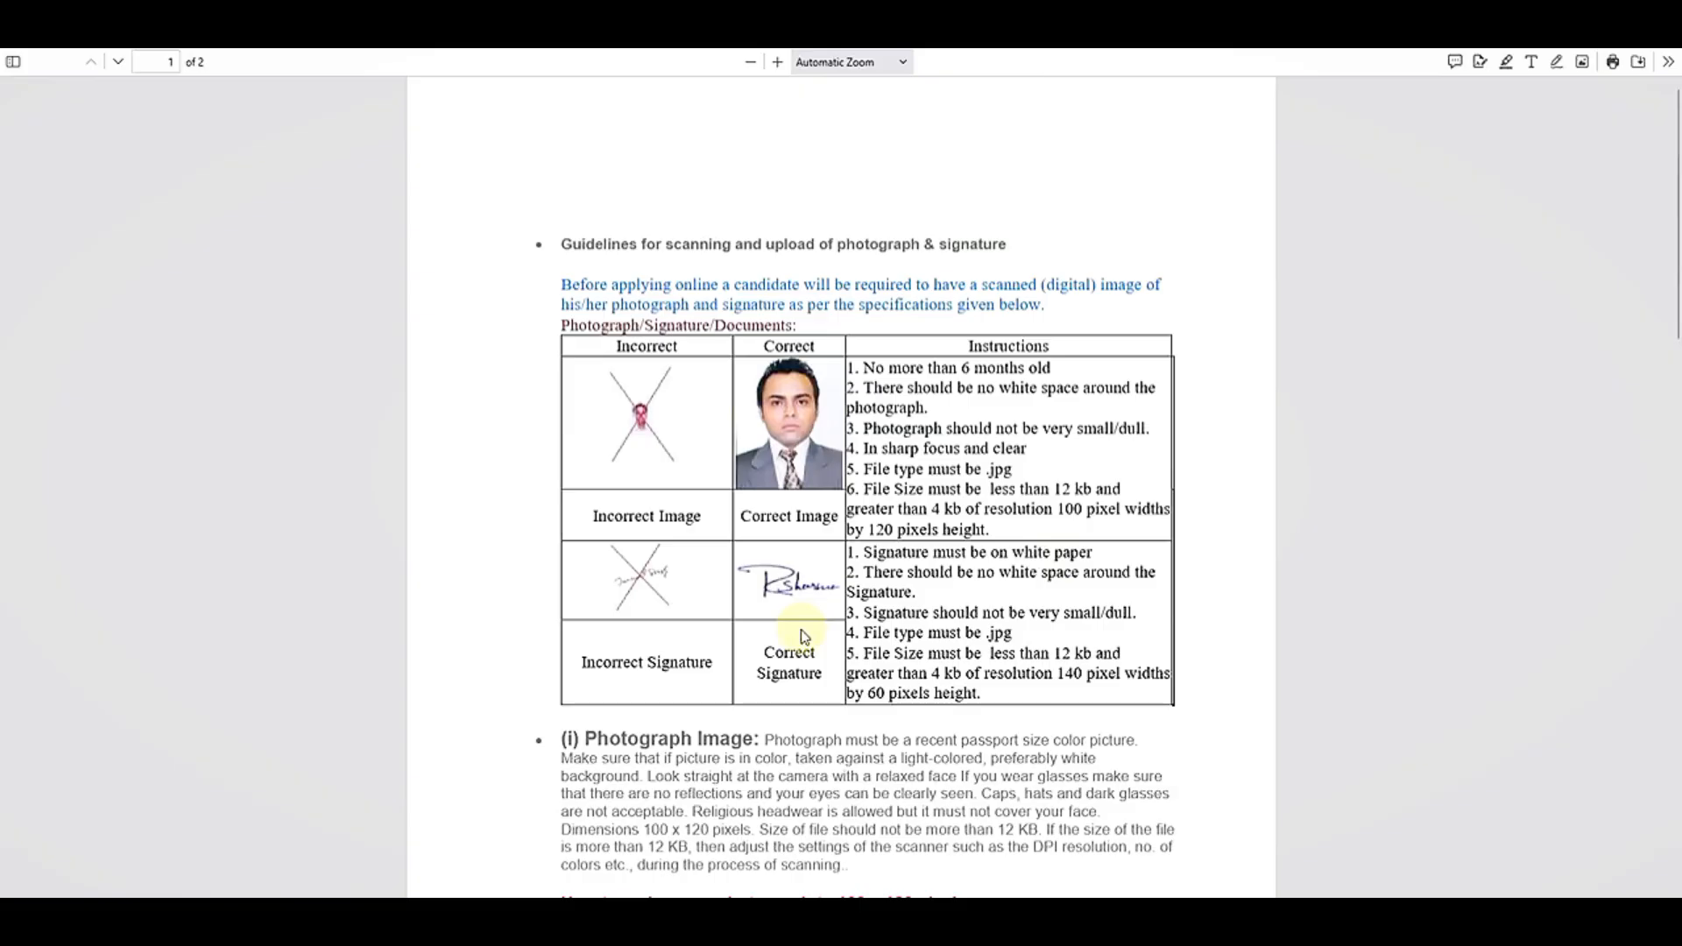
Step: Read the guidelines for scanning, resizing and uploading the photograph and signature
scroll(804, 637, down, 3)
scroll(806, 628, down, 3)
scroll(721, 537, up, 3)
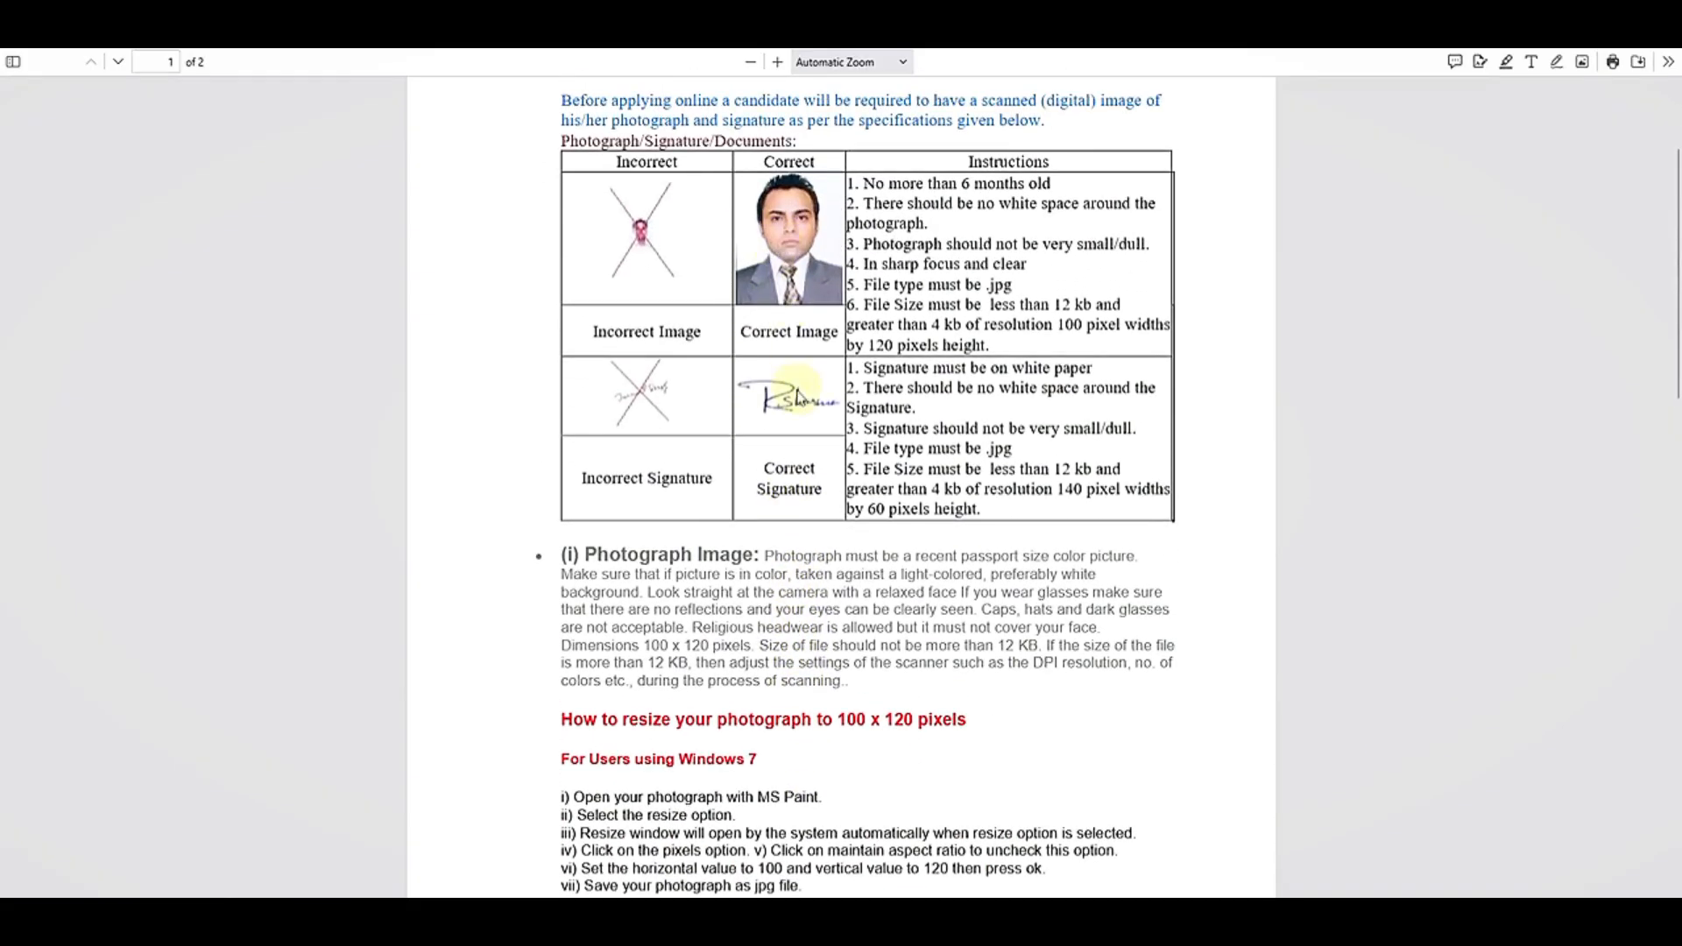
scroll(874, 495, down, 6)
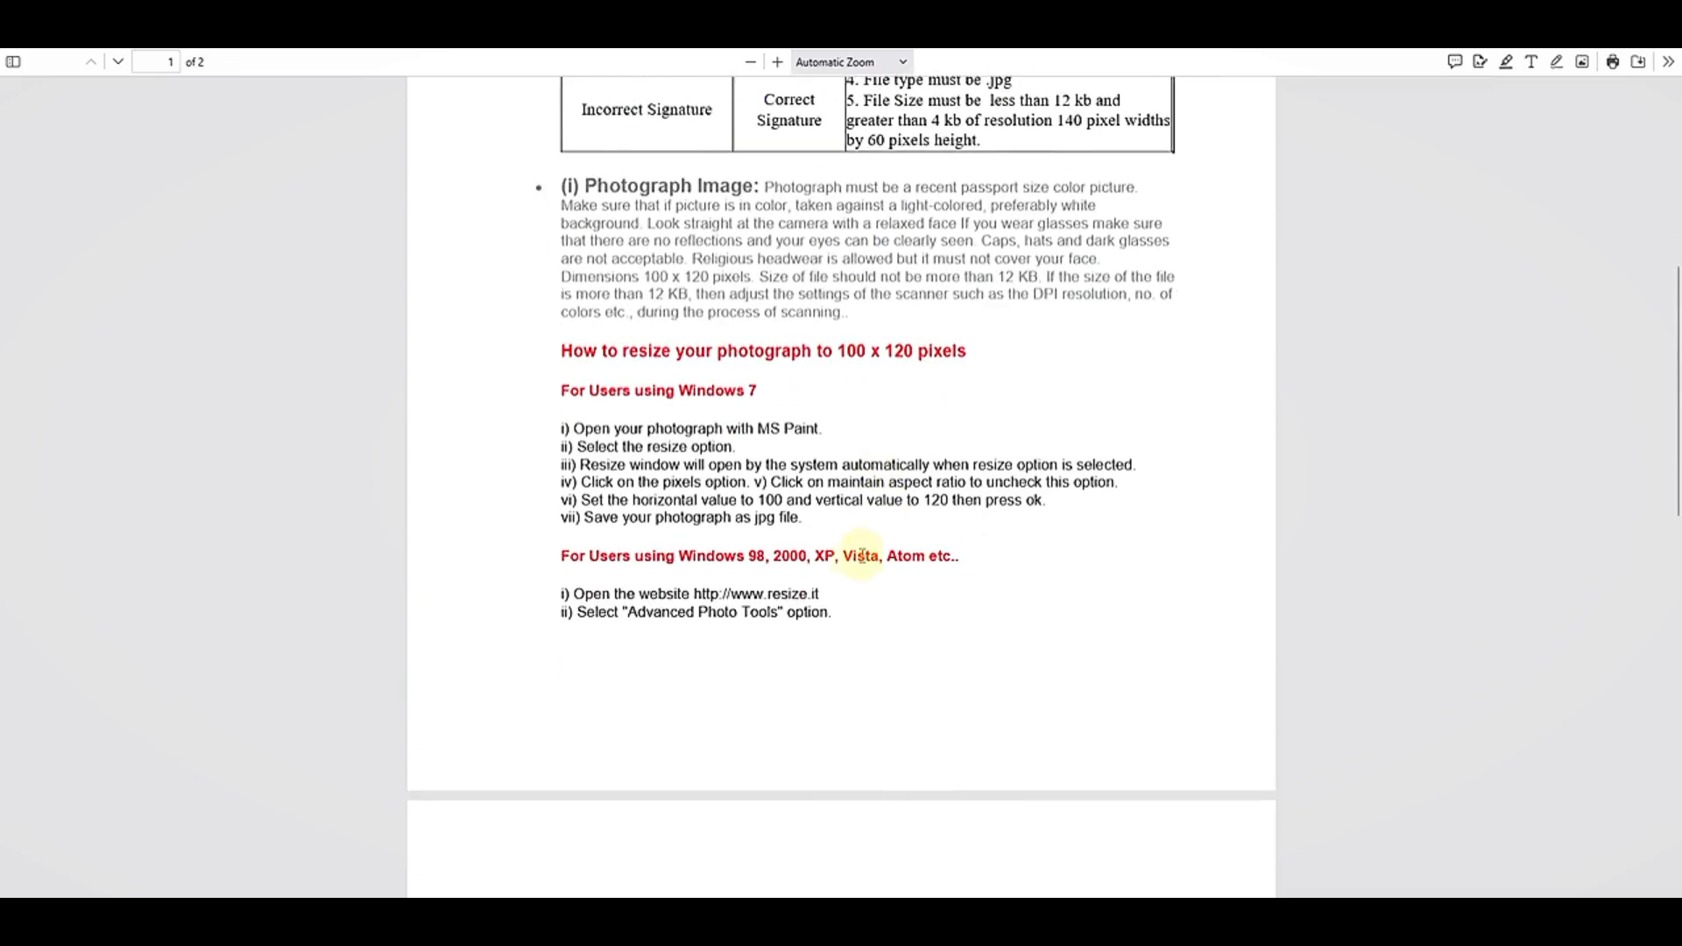
scroll(869, 592, down, 9)
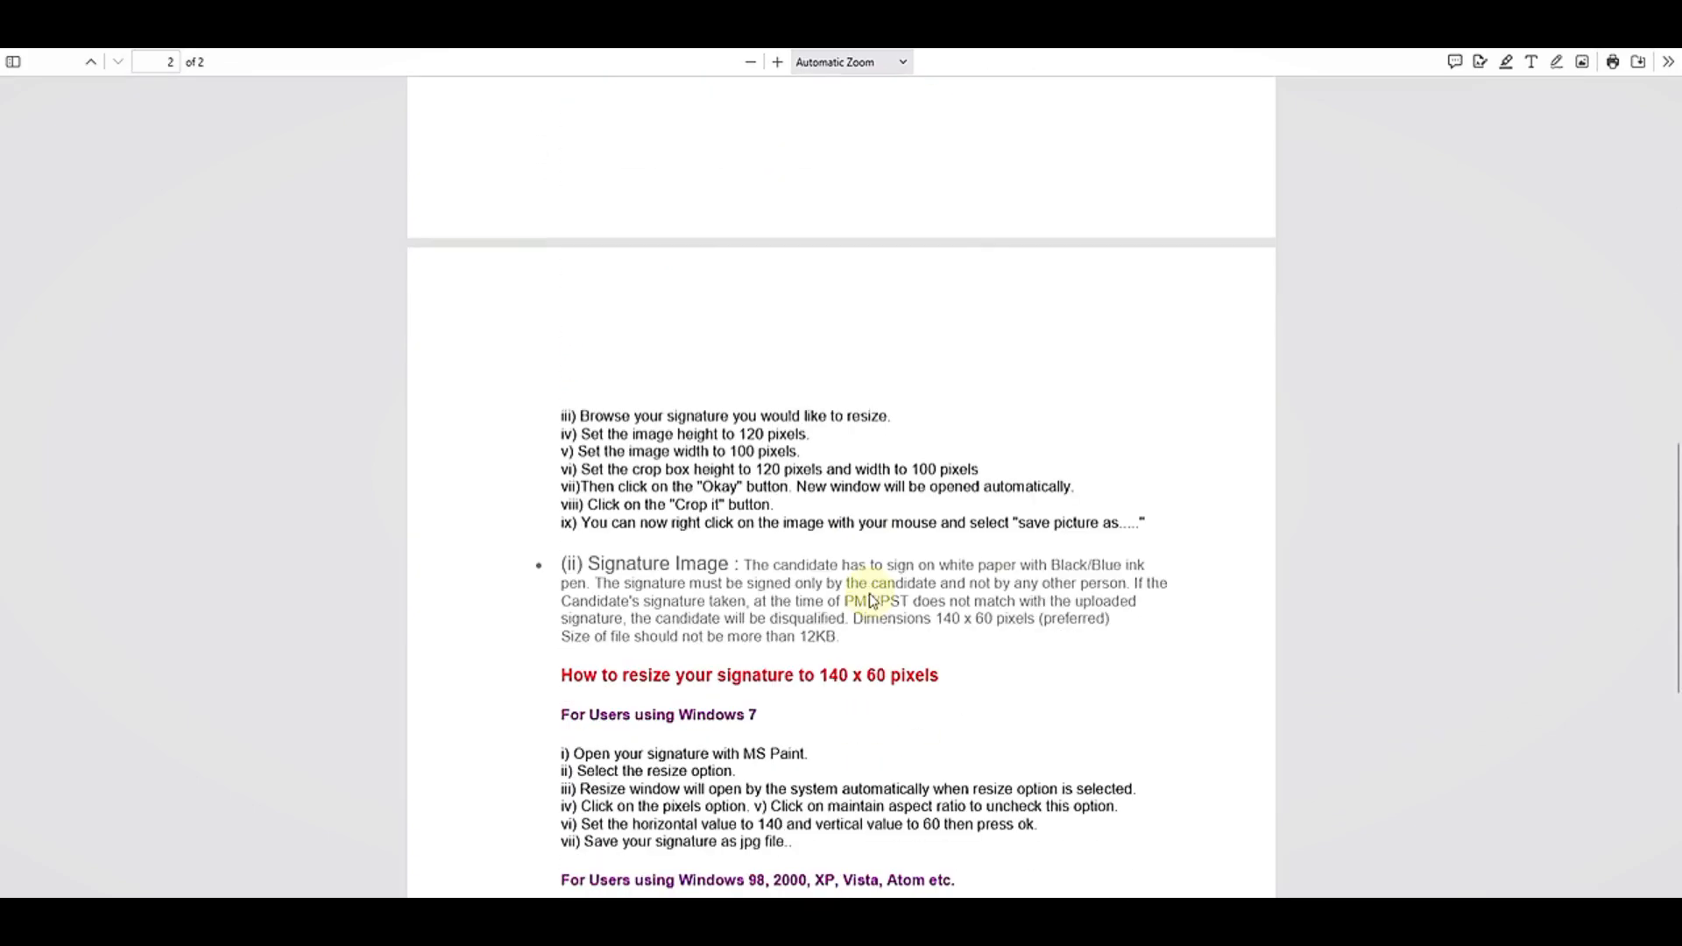
scroll(869, 596, down, 3)
scroll(871, 601, down, 5)
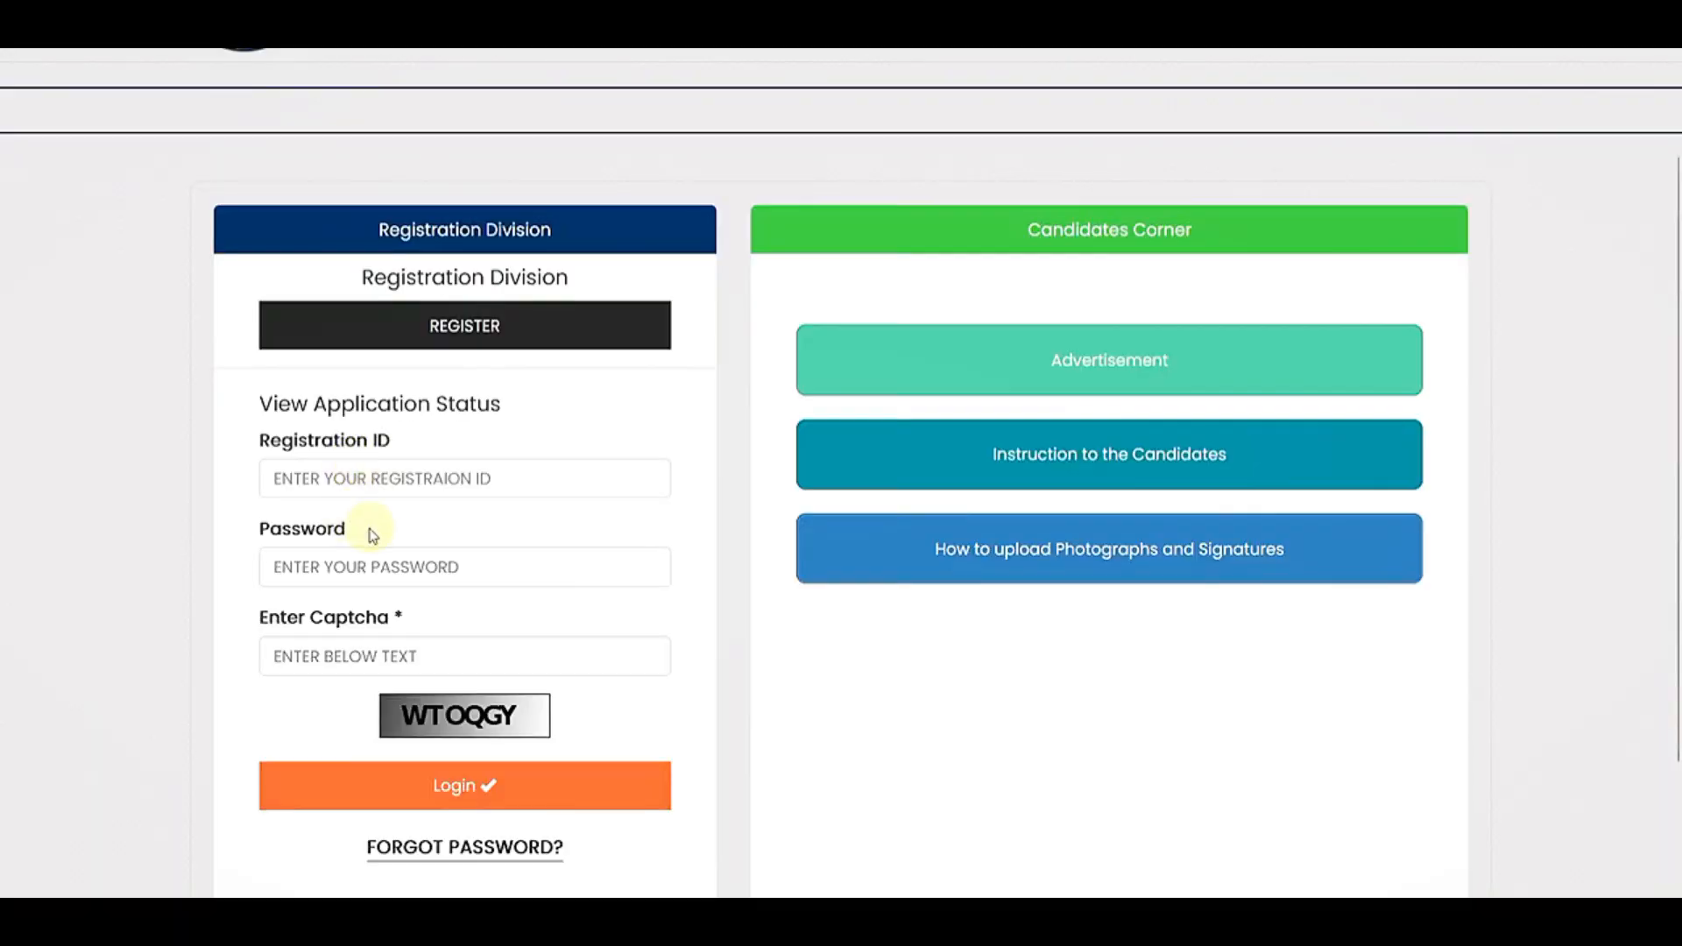
Step: Begin a new registration and show the posts available in the personal details form
scroll(377, 530, down, 2)
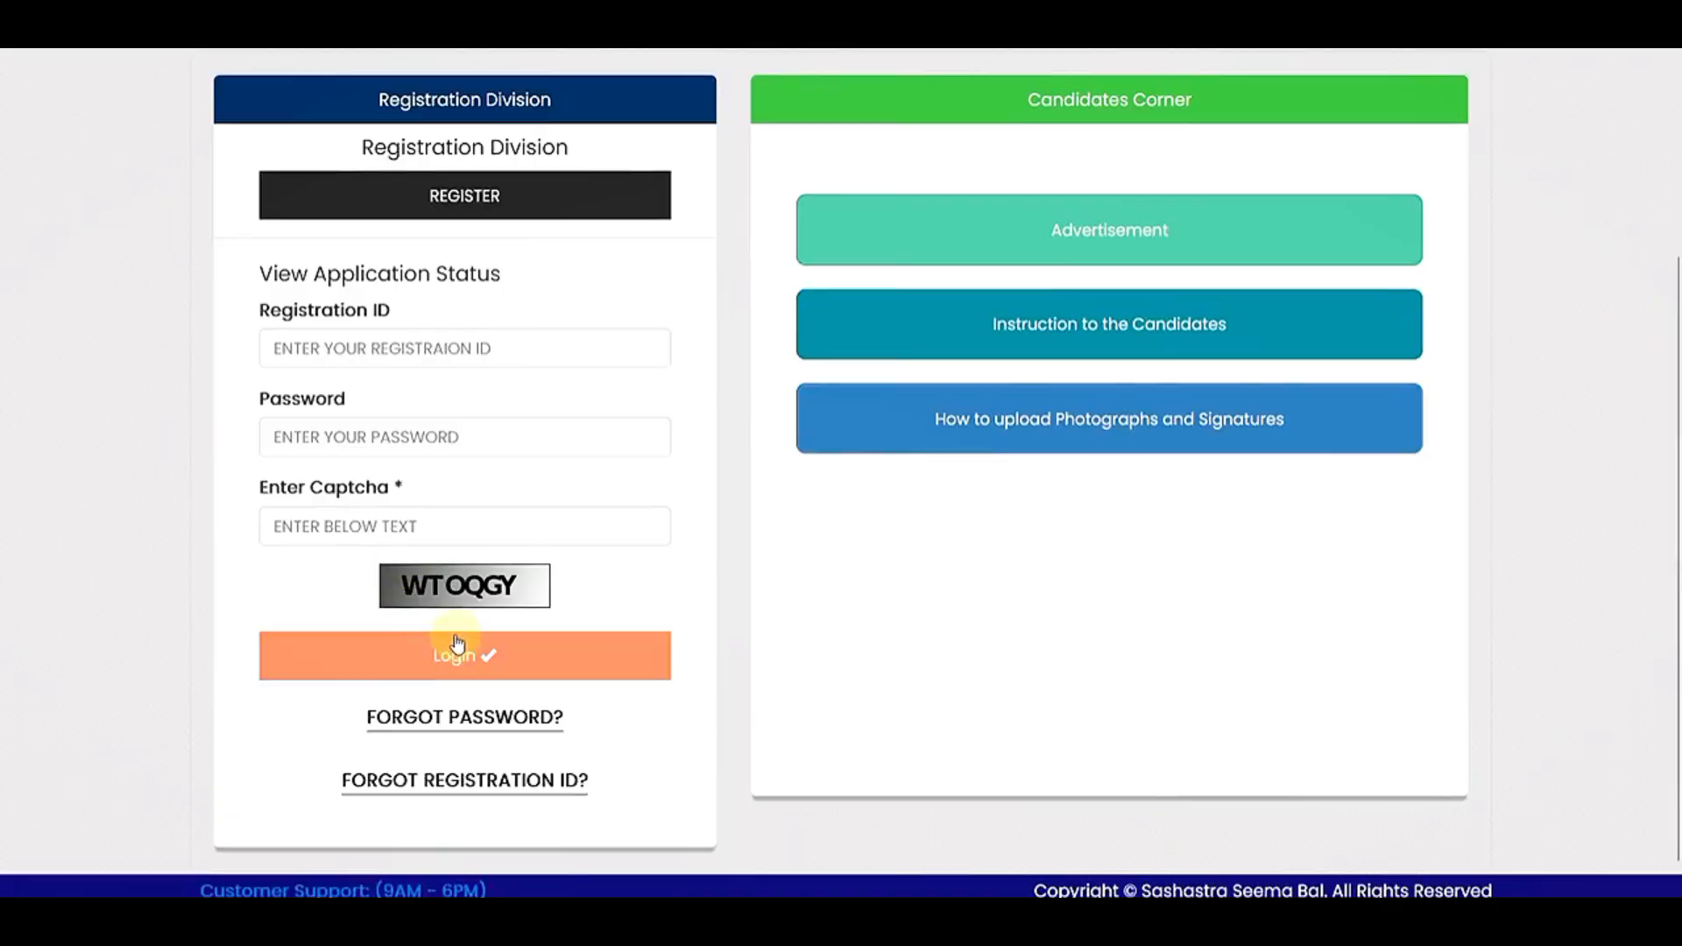
click(451, 203)
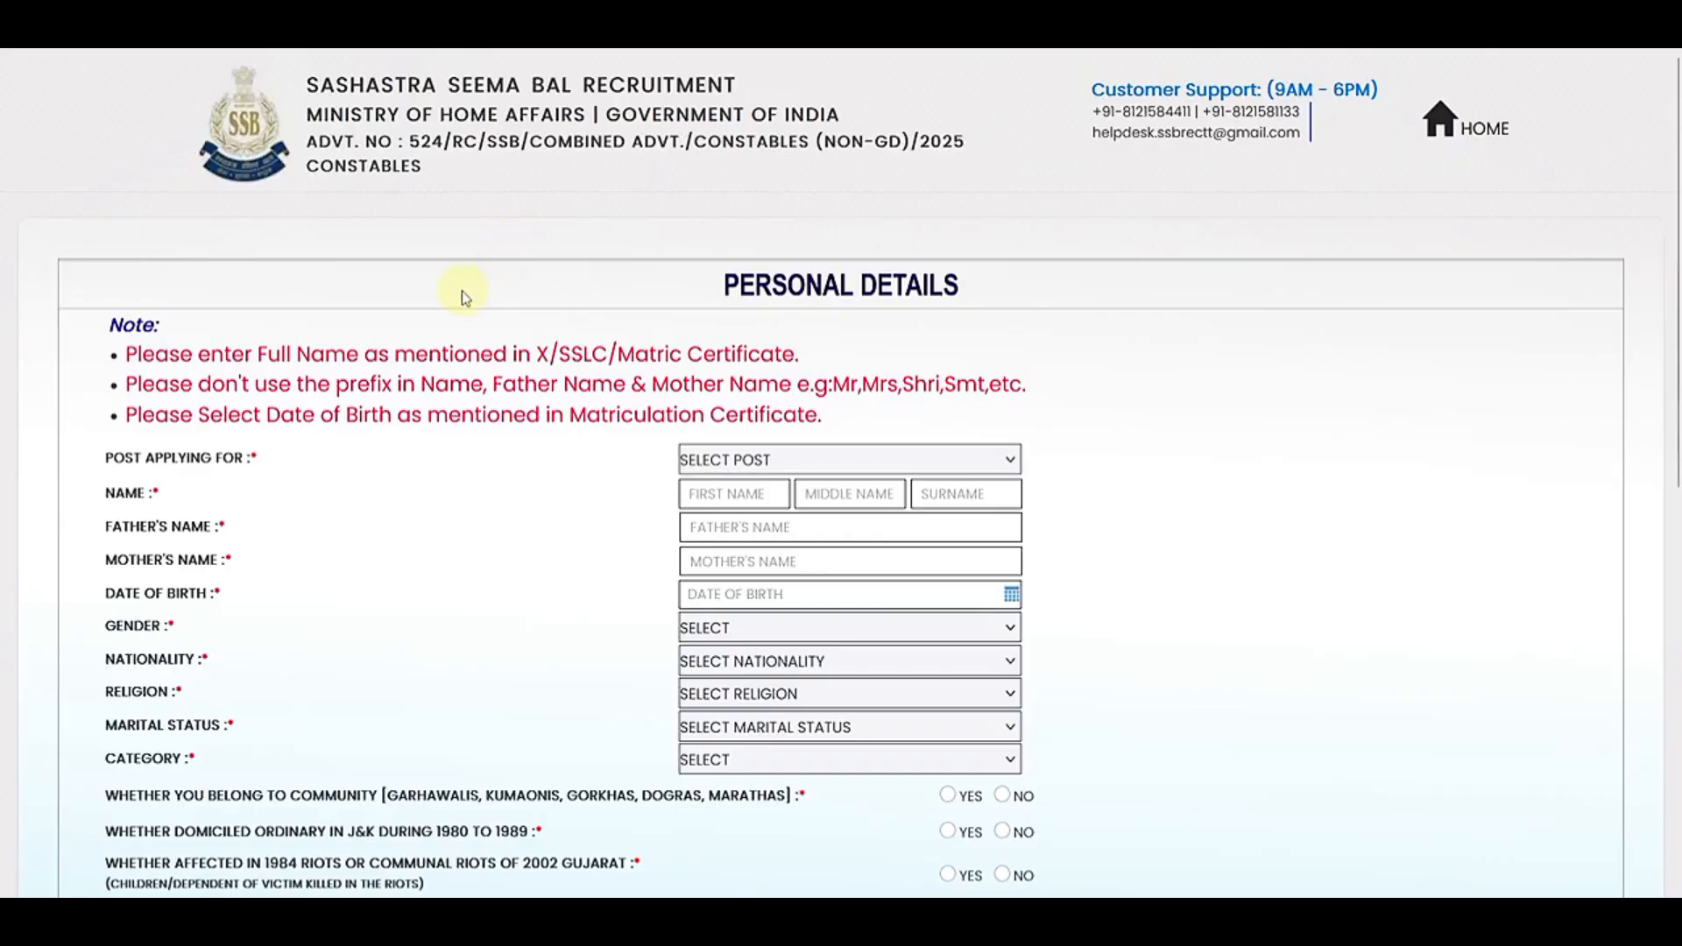
scroll(492, 321, down, 2)
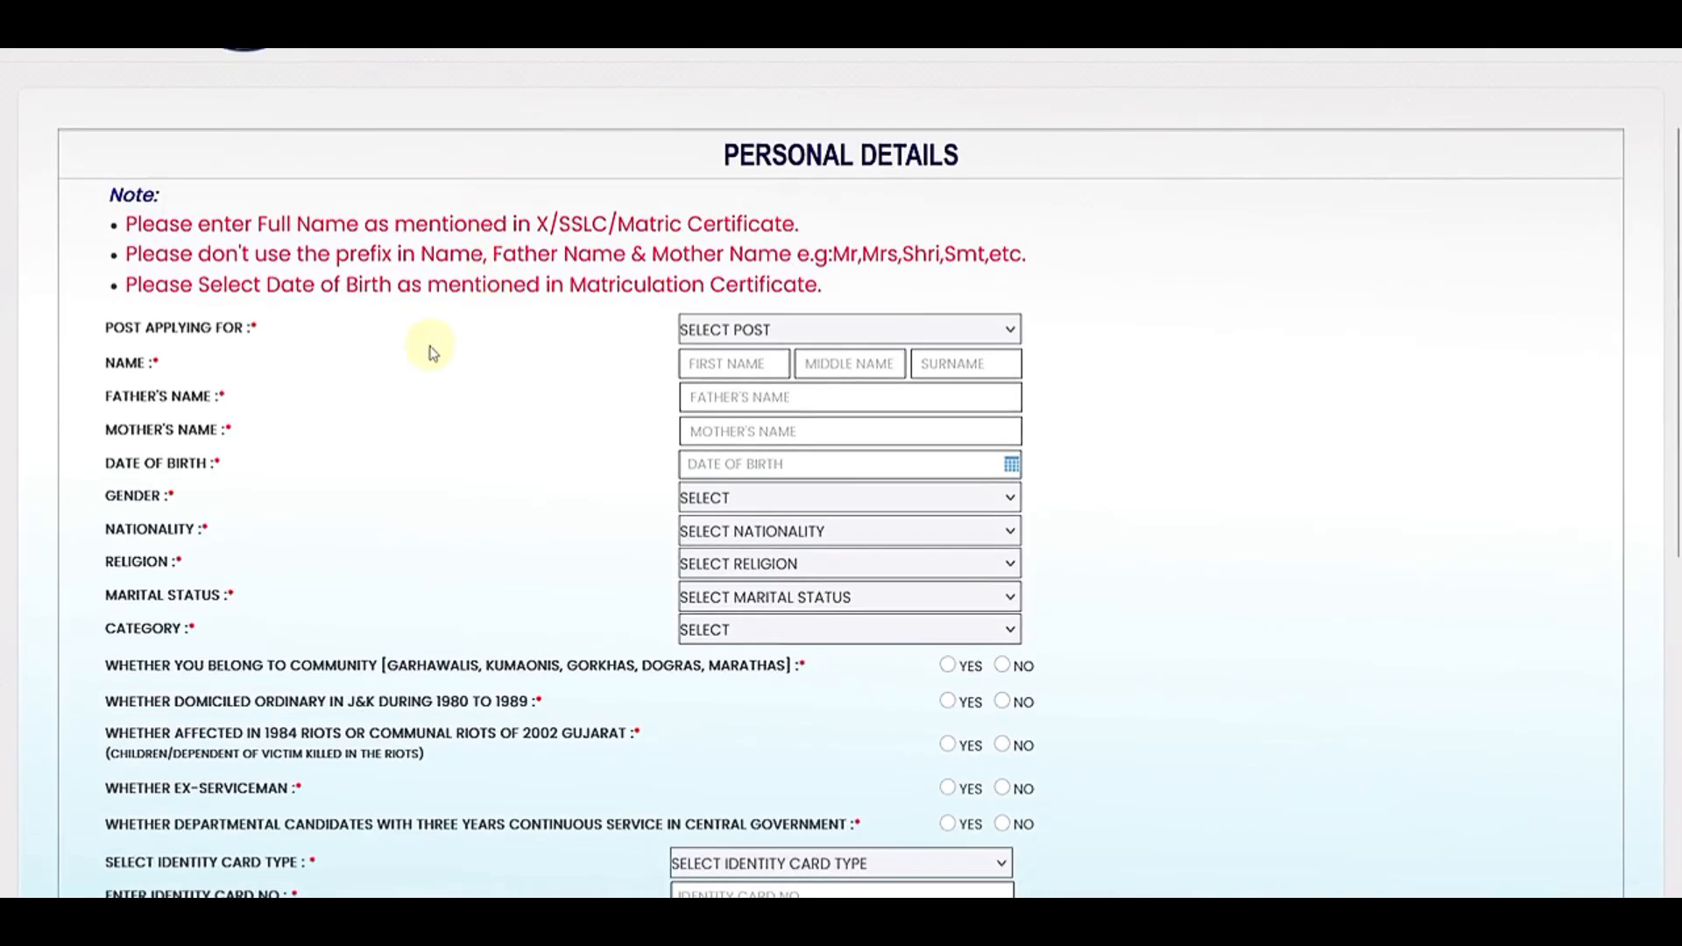
click(706, 331)
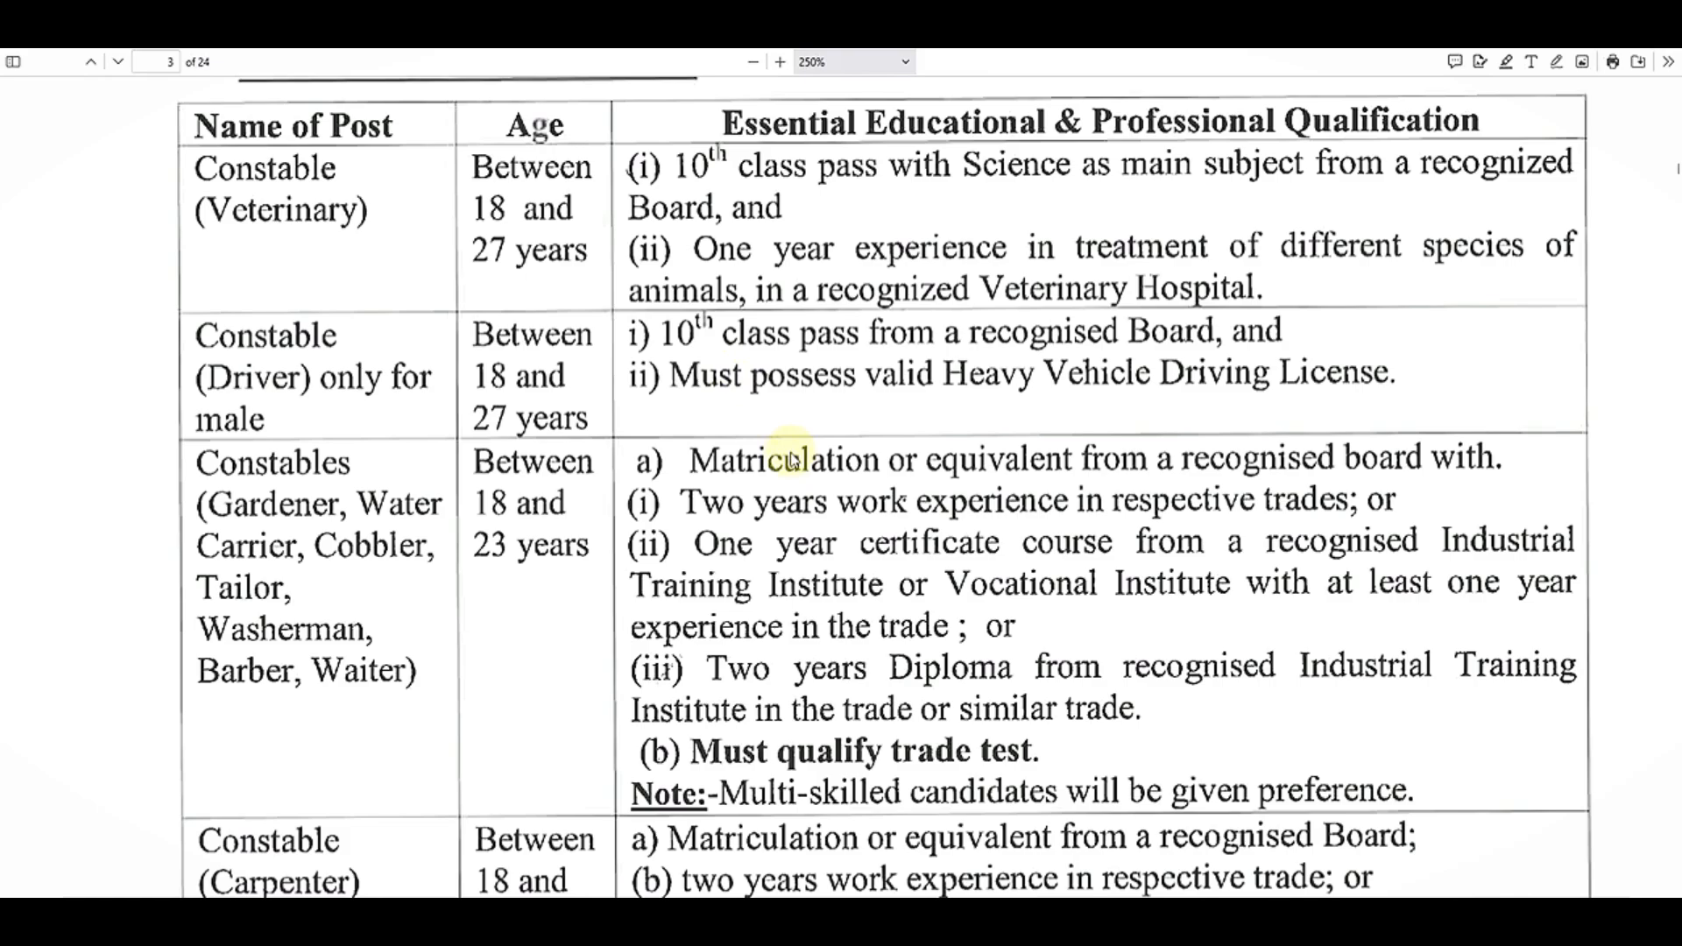
Step: Examine the age limits and the essential educational and professional qualifications for each constable post in the advertisement
scroll(791, 459, down, 3)
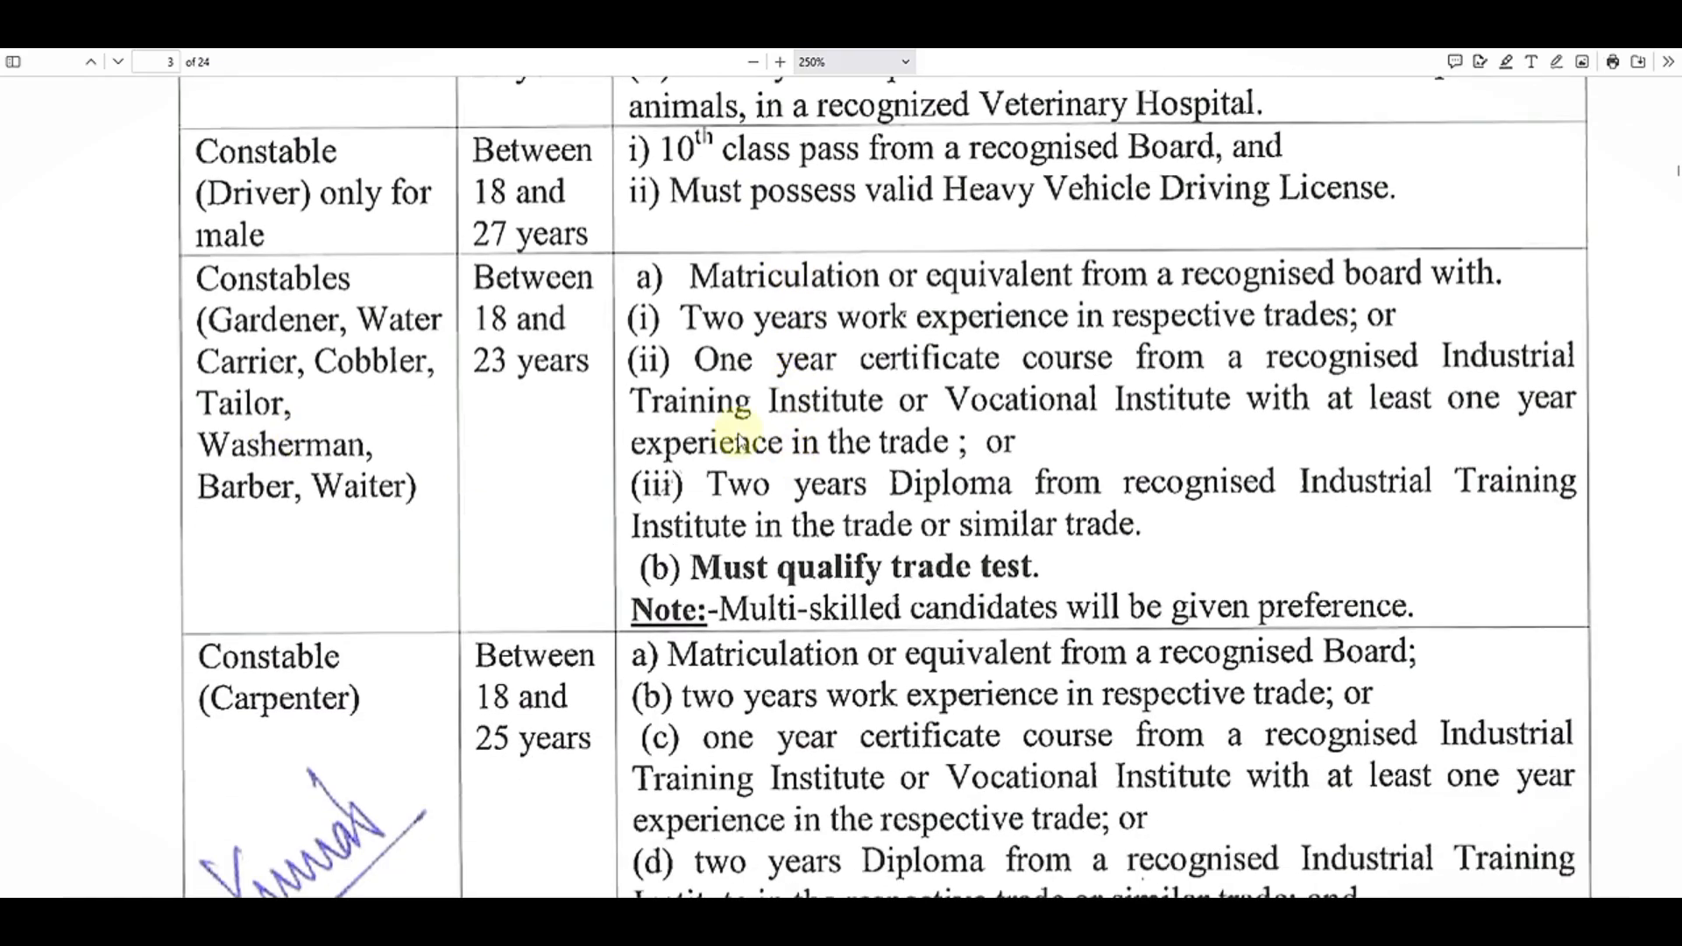
scroll(738, 441, down, 2)
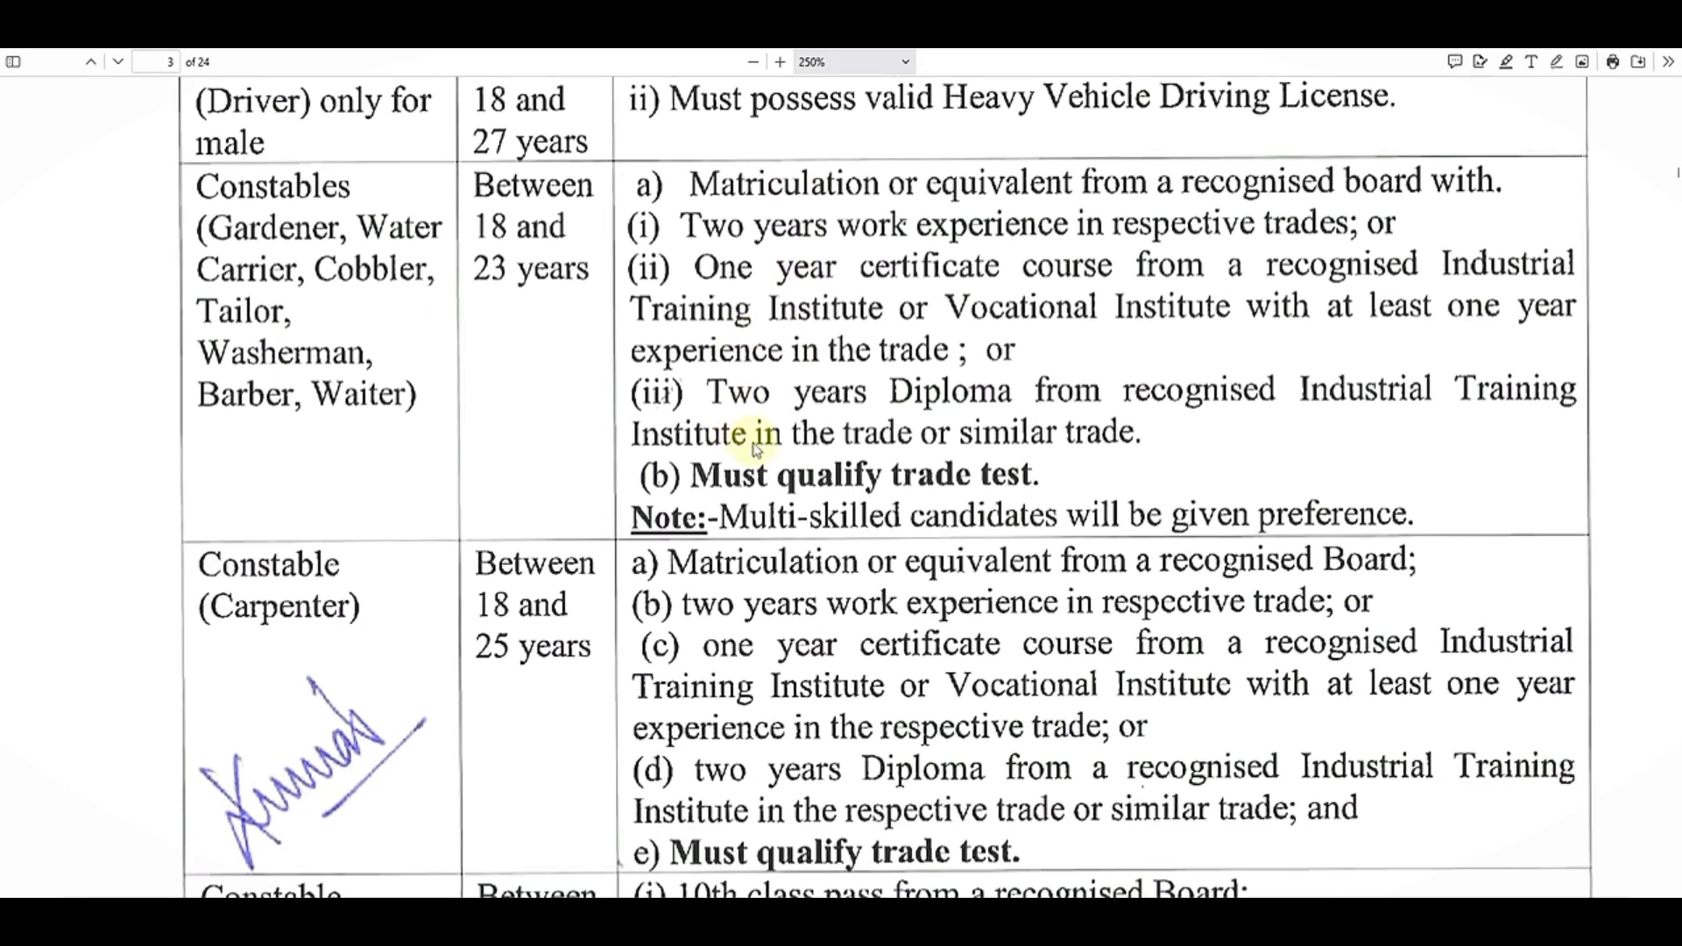
scroll(751, 434, down, 4)
scroll(755, 447, up, 7)
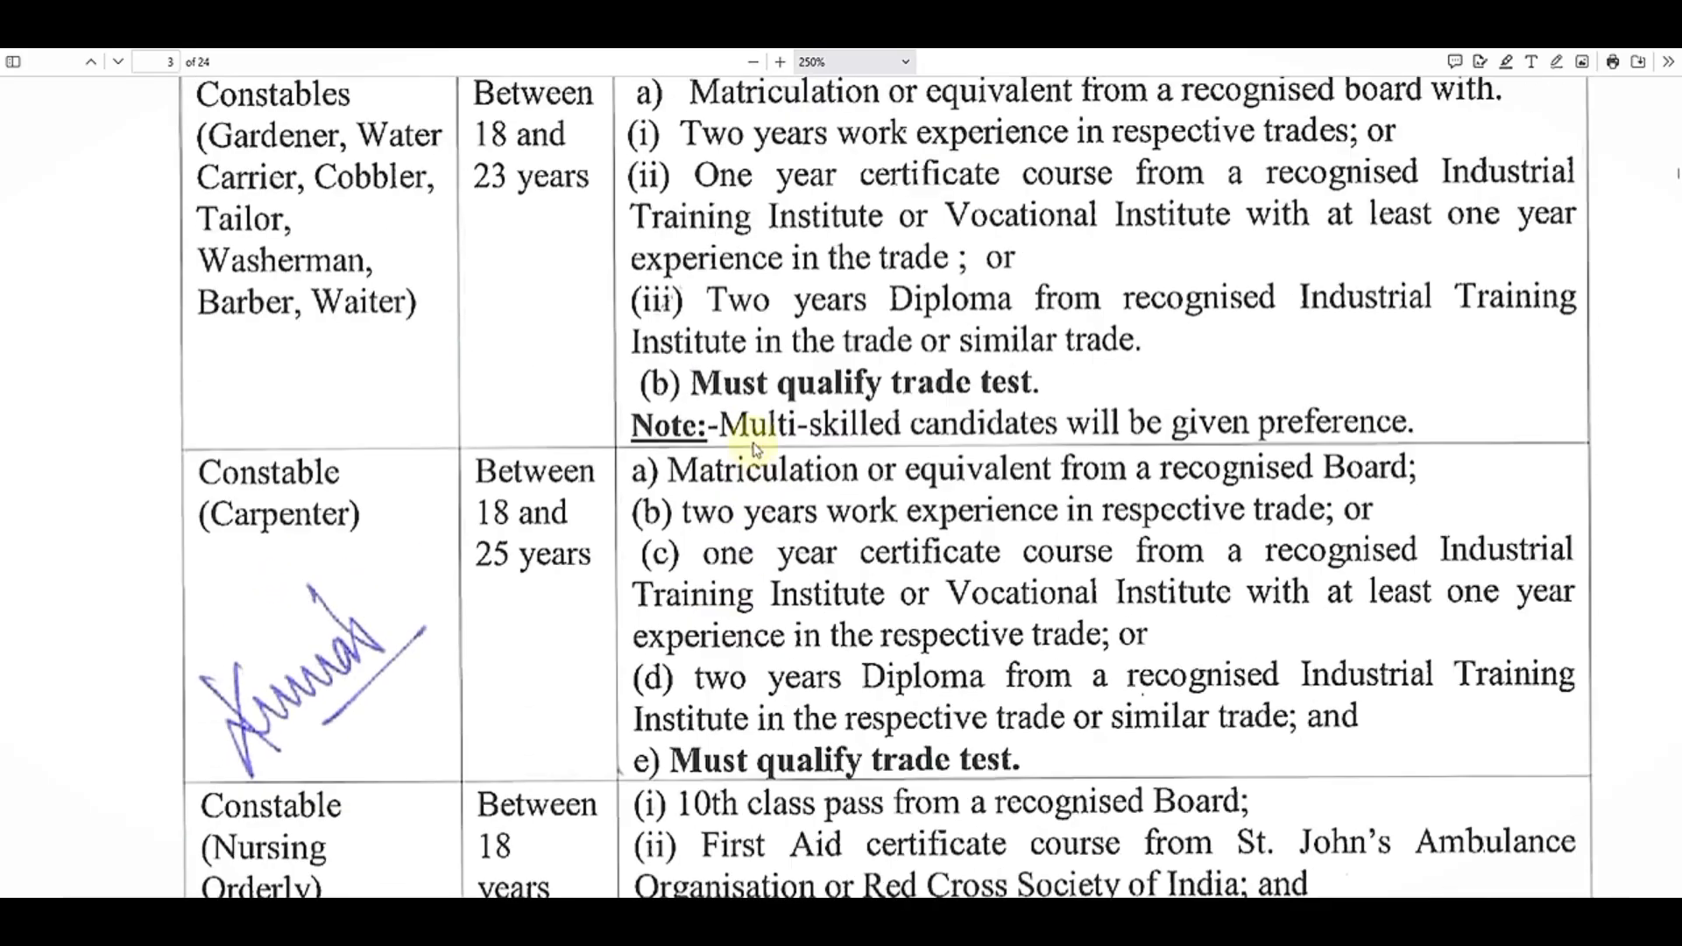
scroll(755, 449, up, 2)
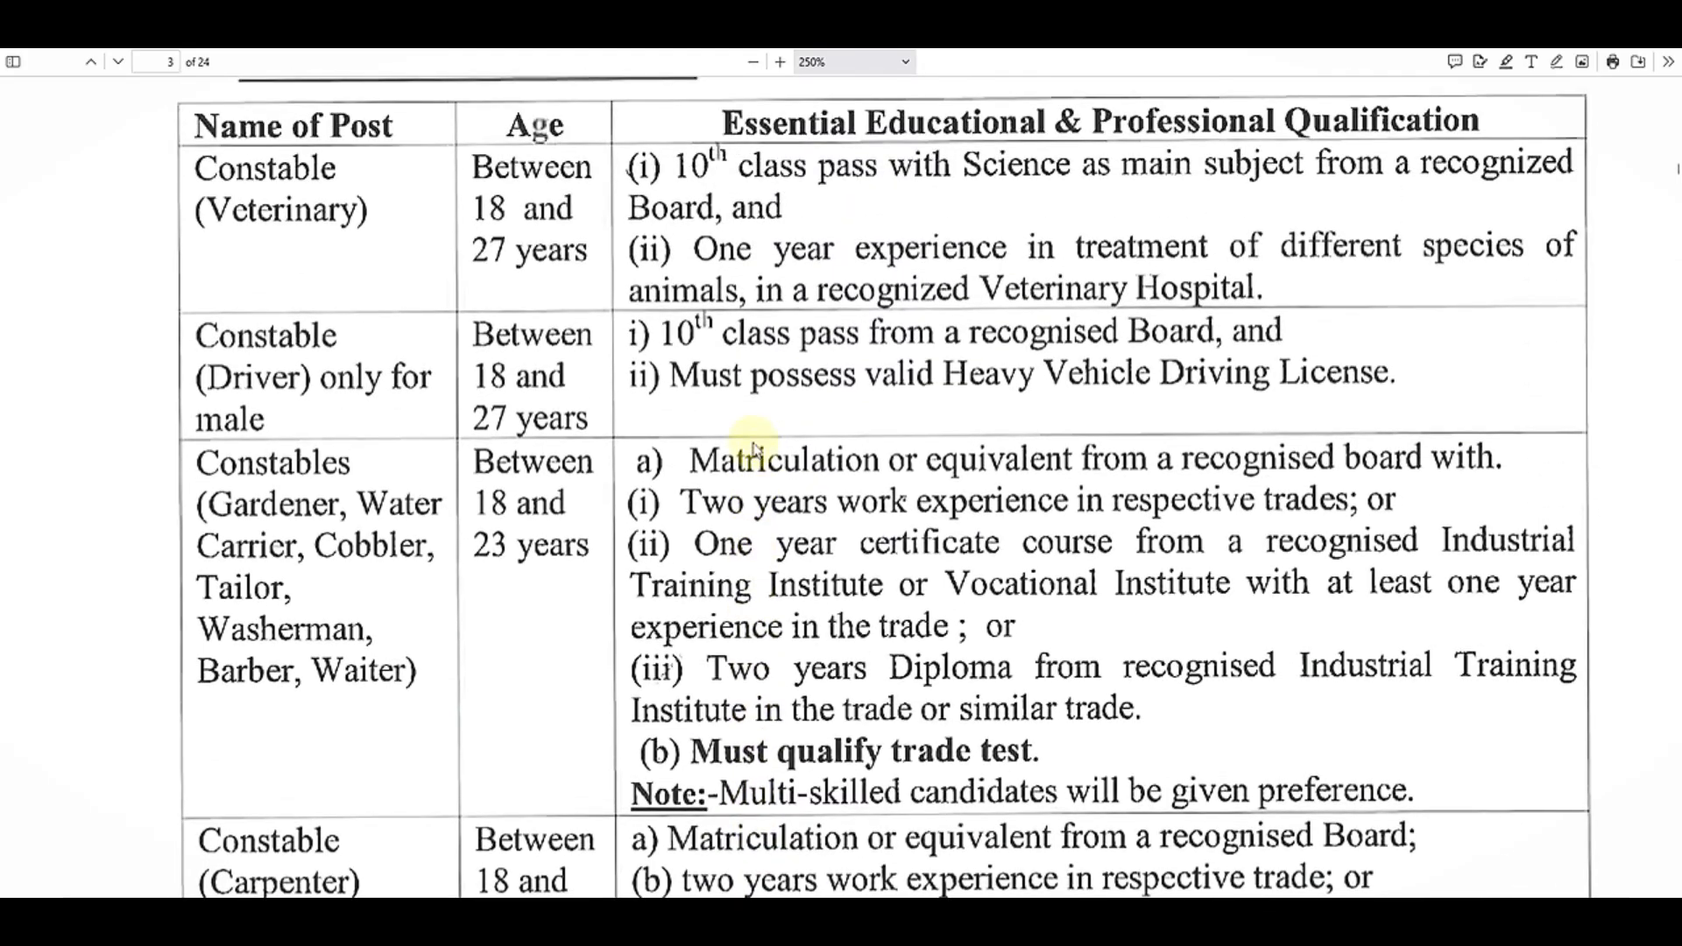
scroll(752, 446, down, 2)
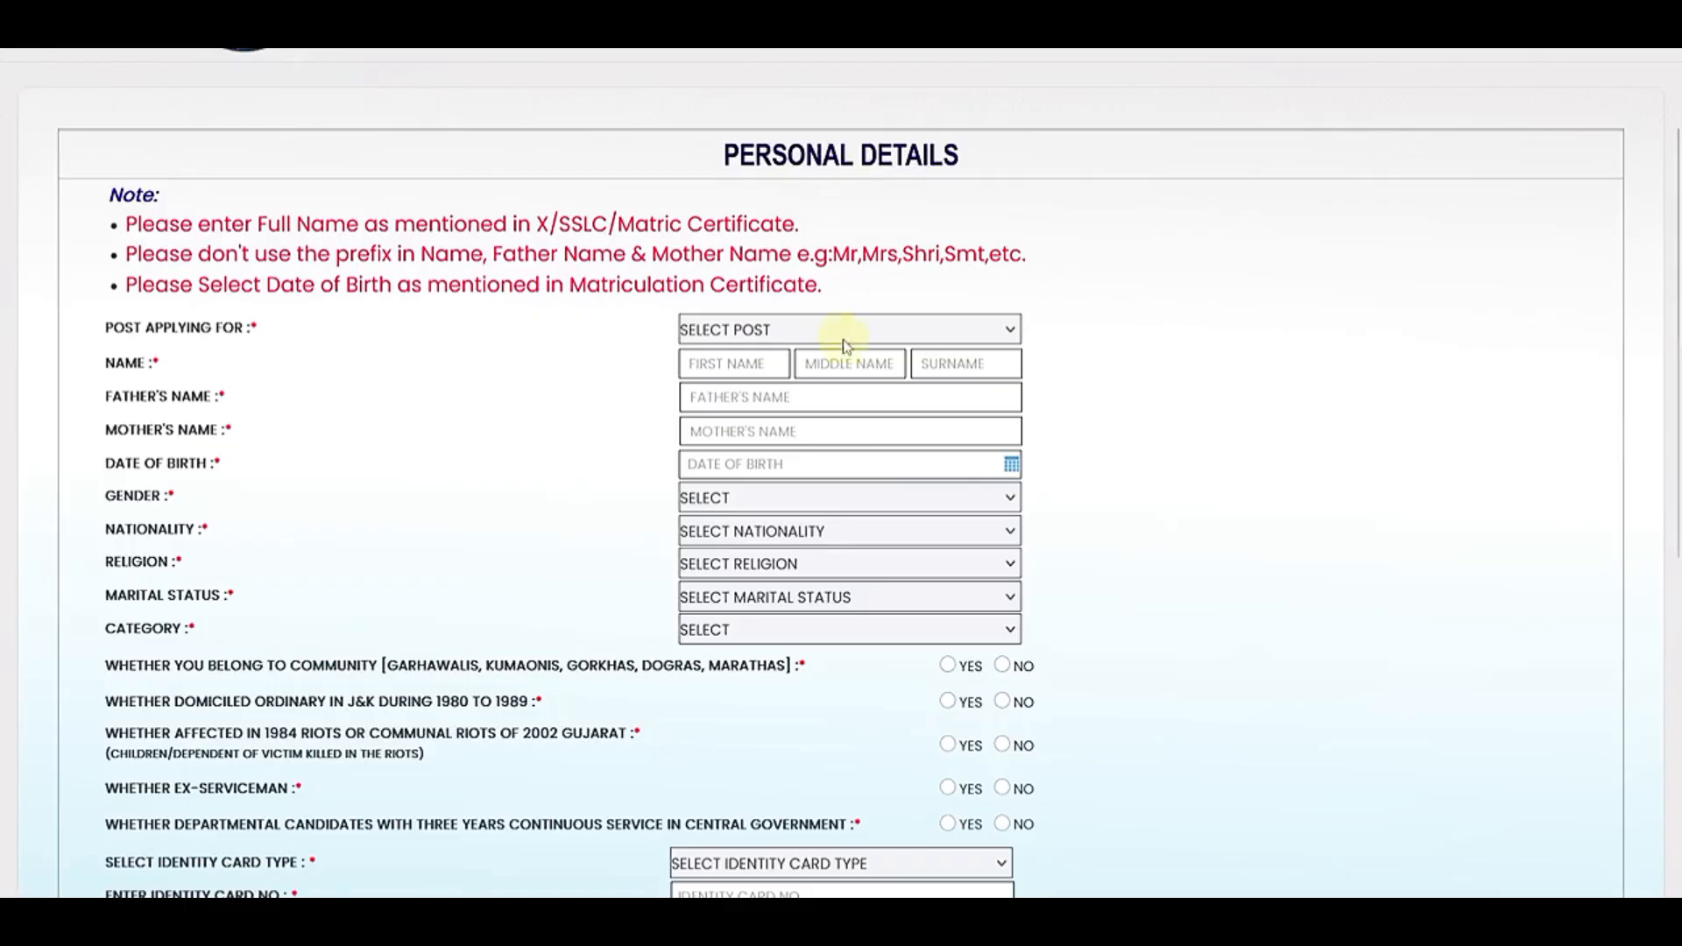
Step: Set the post applied for to CONSTABLE (CARPENTER) in the personal details
click(773, 332)
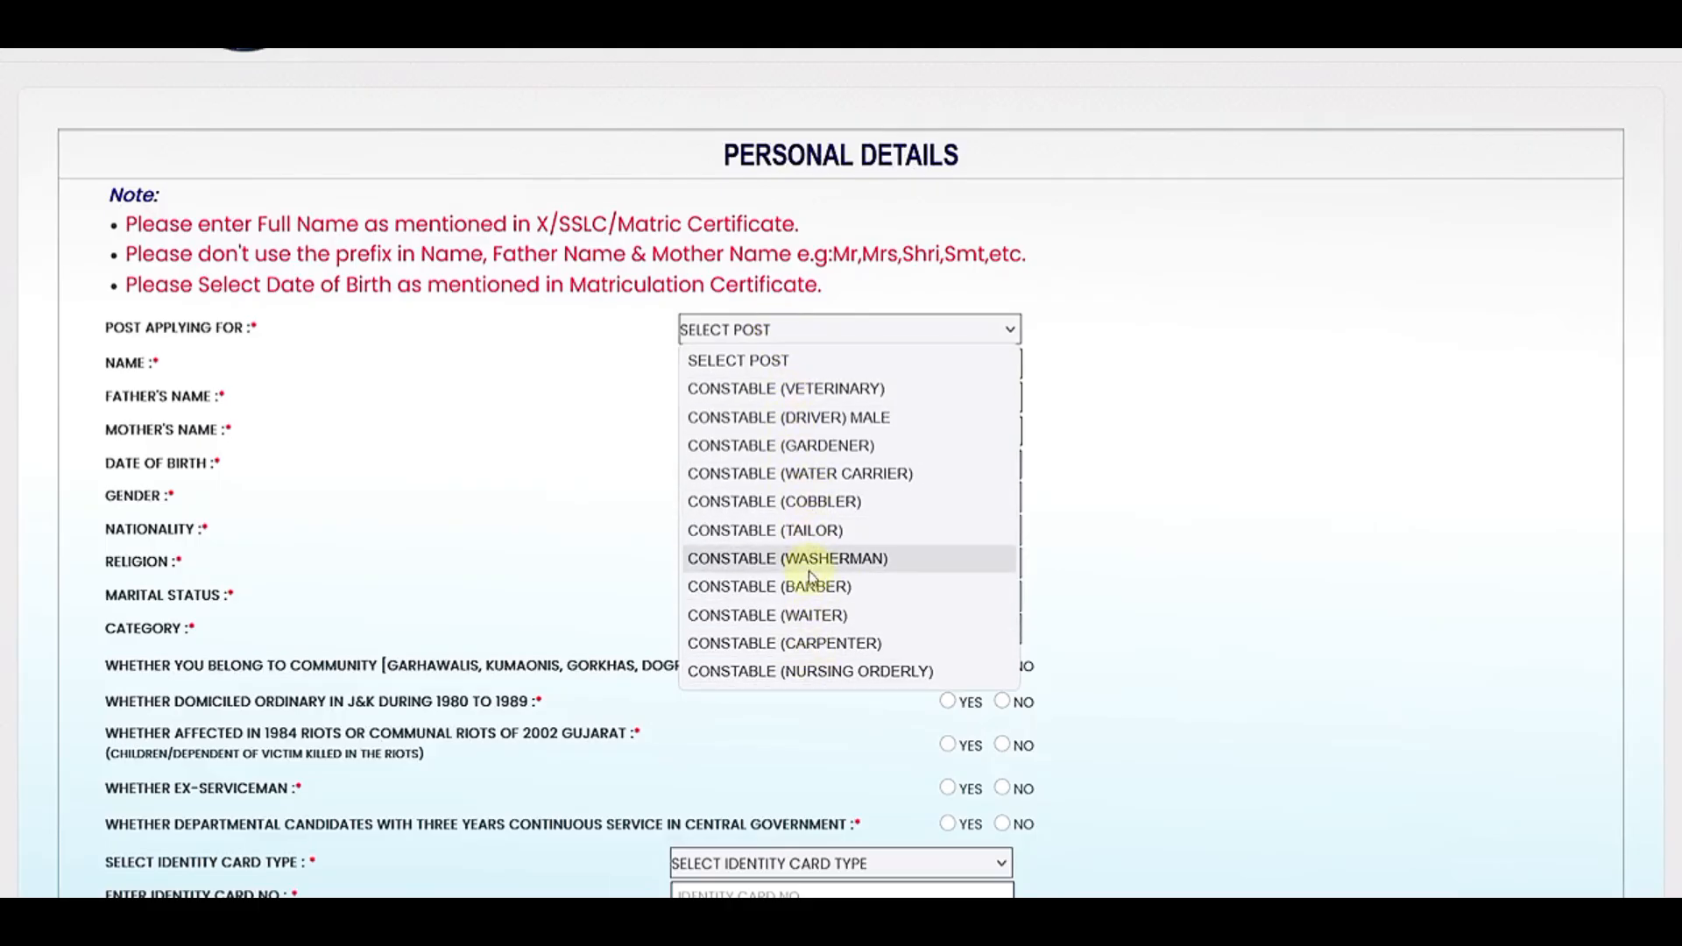
click(815, 645)
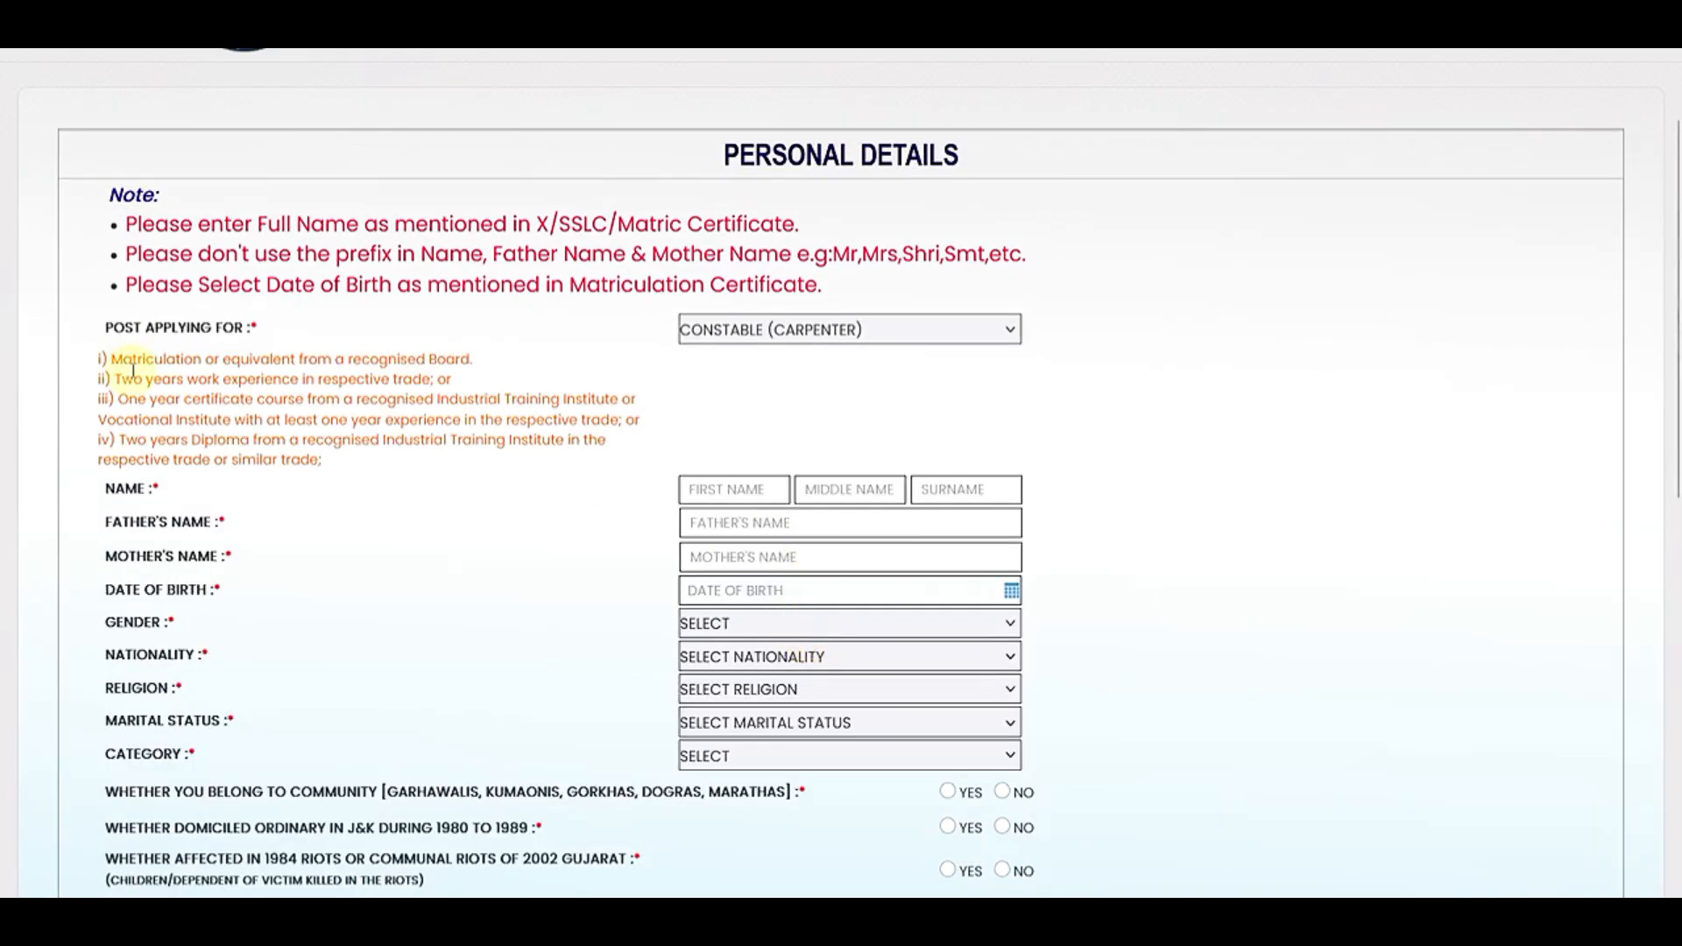
Step: Review the carpenter post's matriculation, work experience, certificate course and diploma requirements, and the list of other posts
drag(132, 363, 273, 361)
click(353, 370)
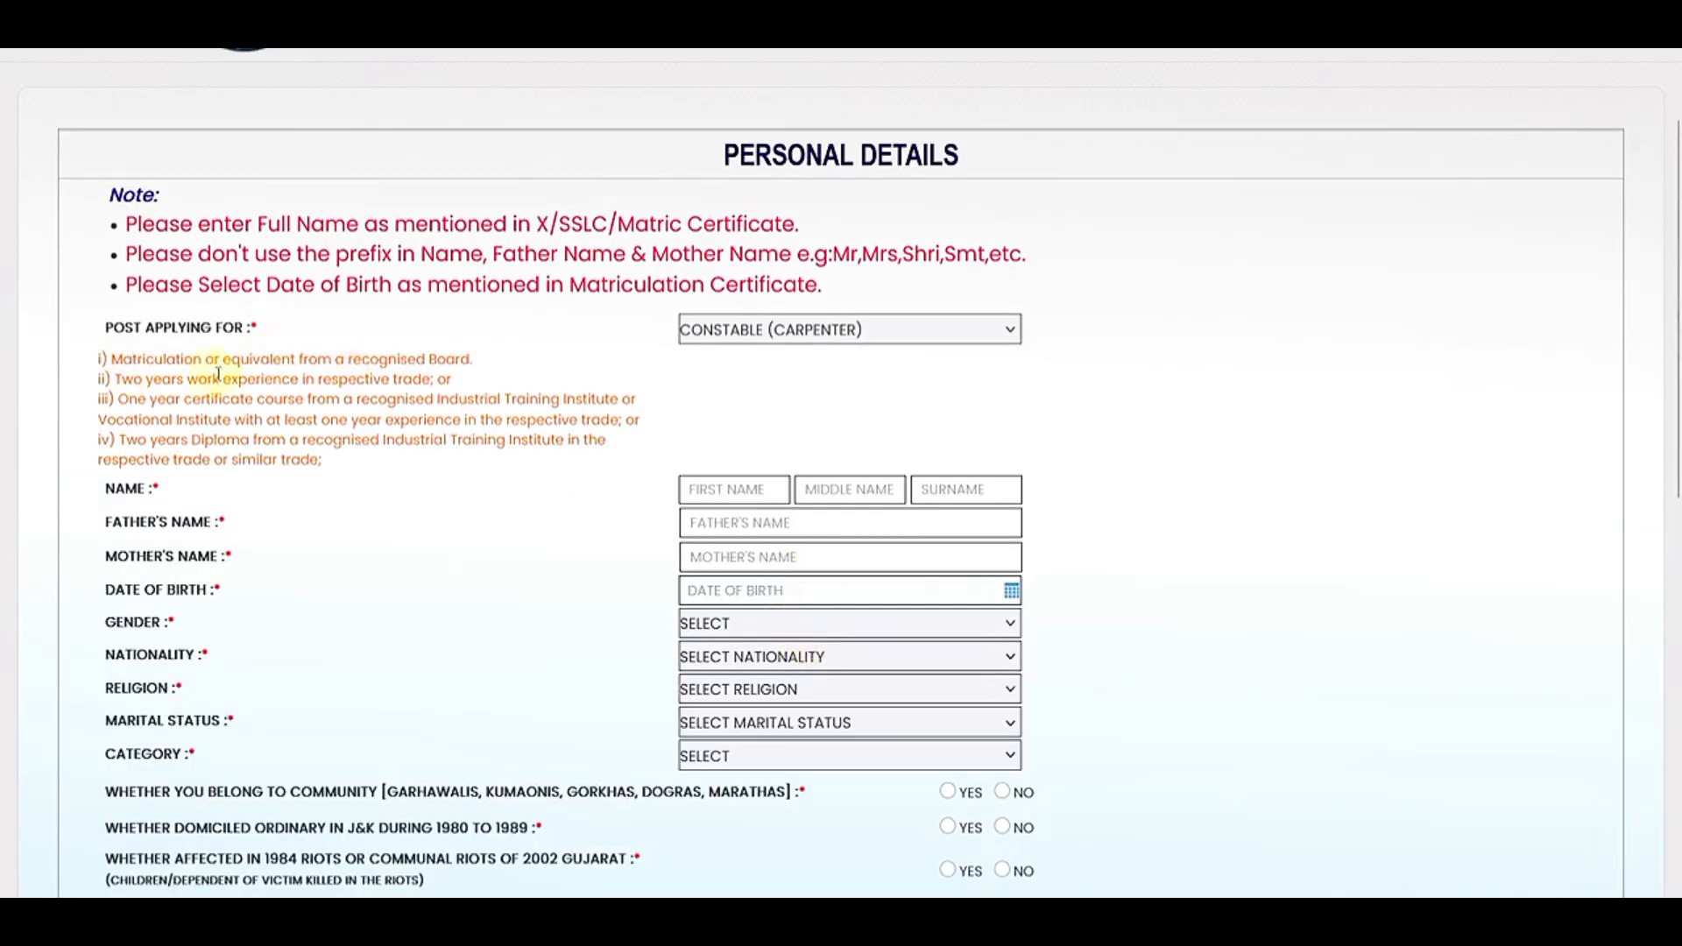
drag(133, 377, 283, 379)
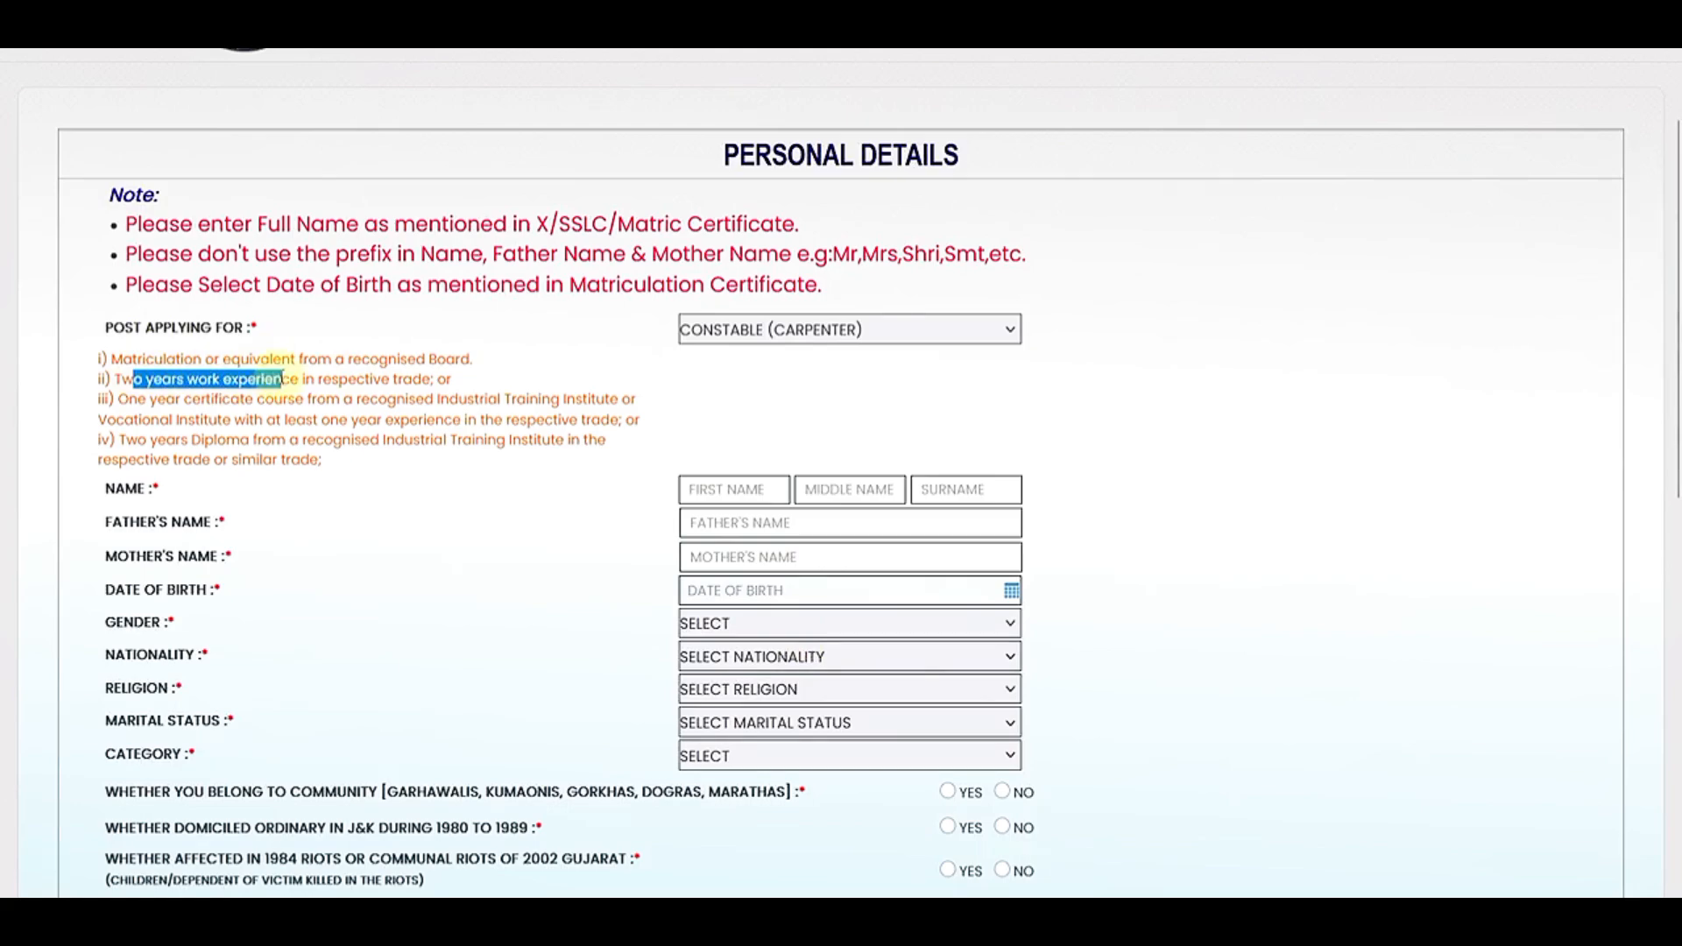
click(307, 379)
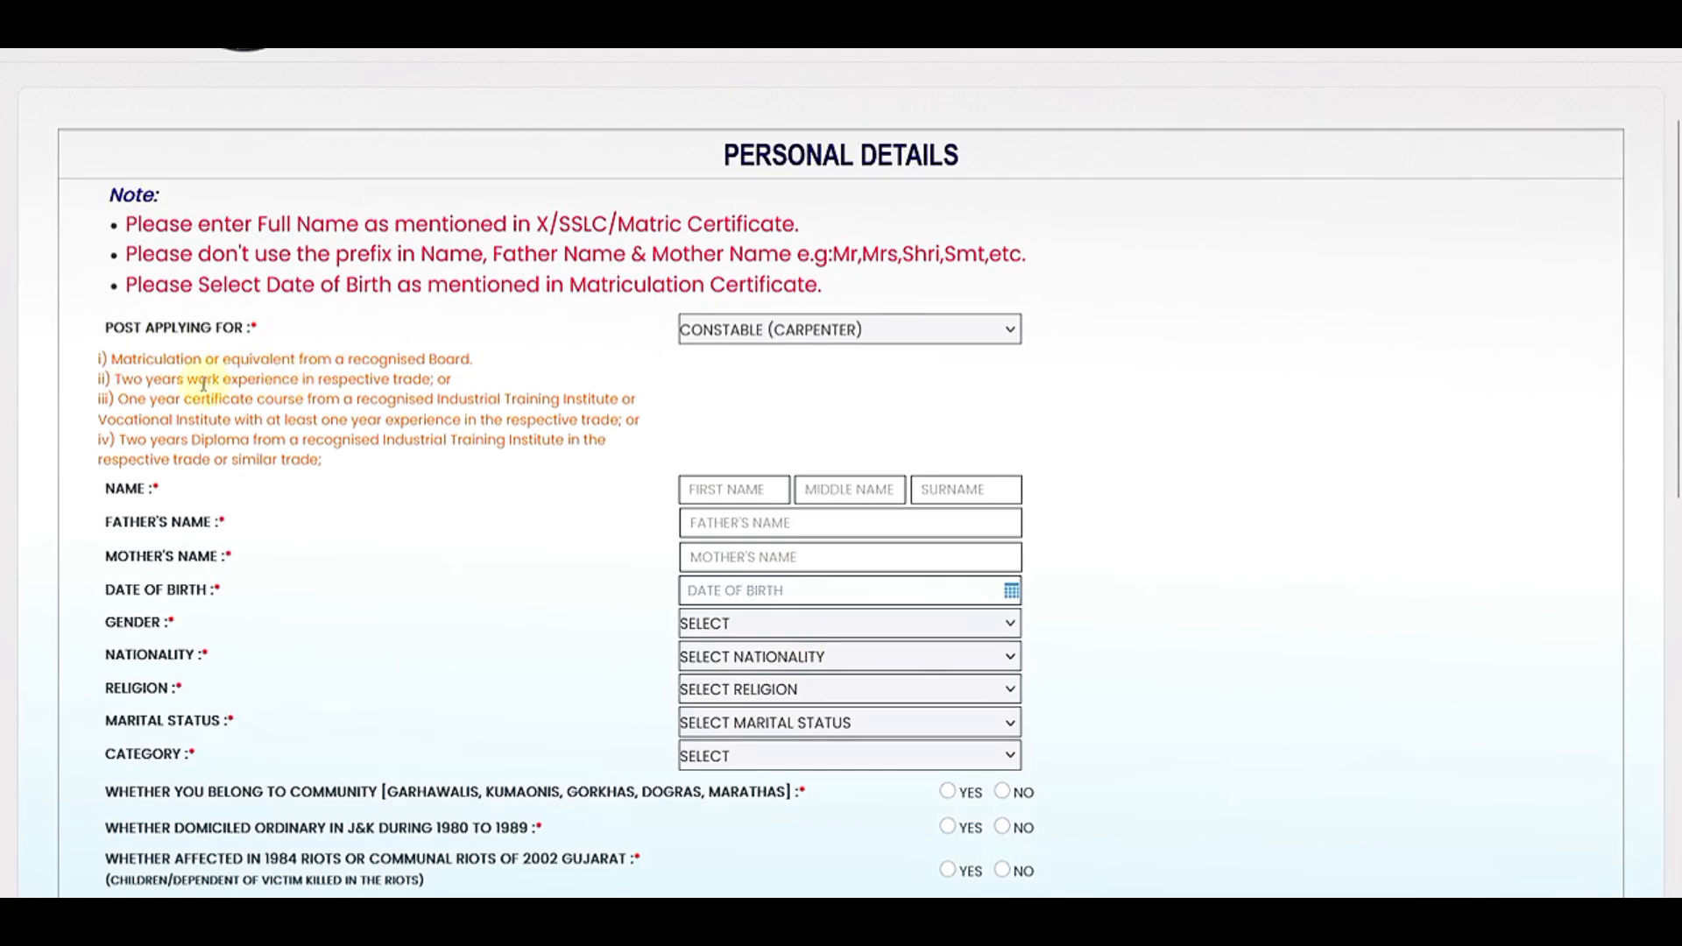
drag(154, 405, 427, 420)
click(468, 420)
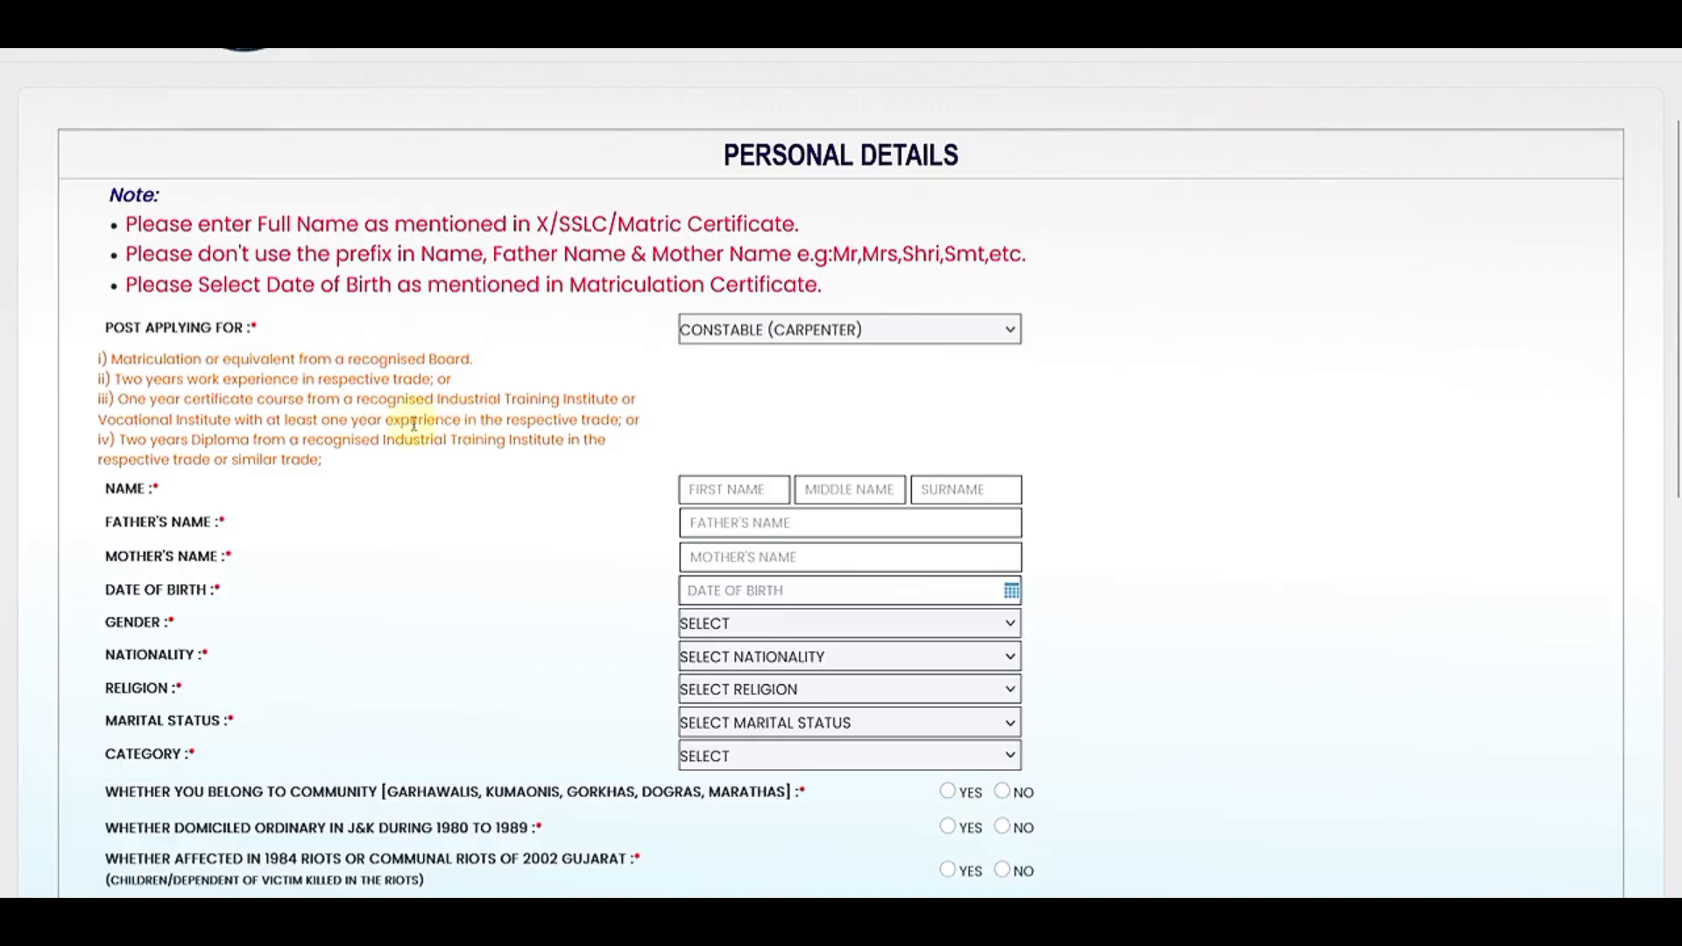
drag(283, 439, 391, 420)
click(417, 461)
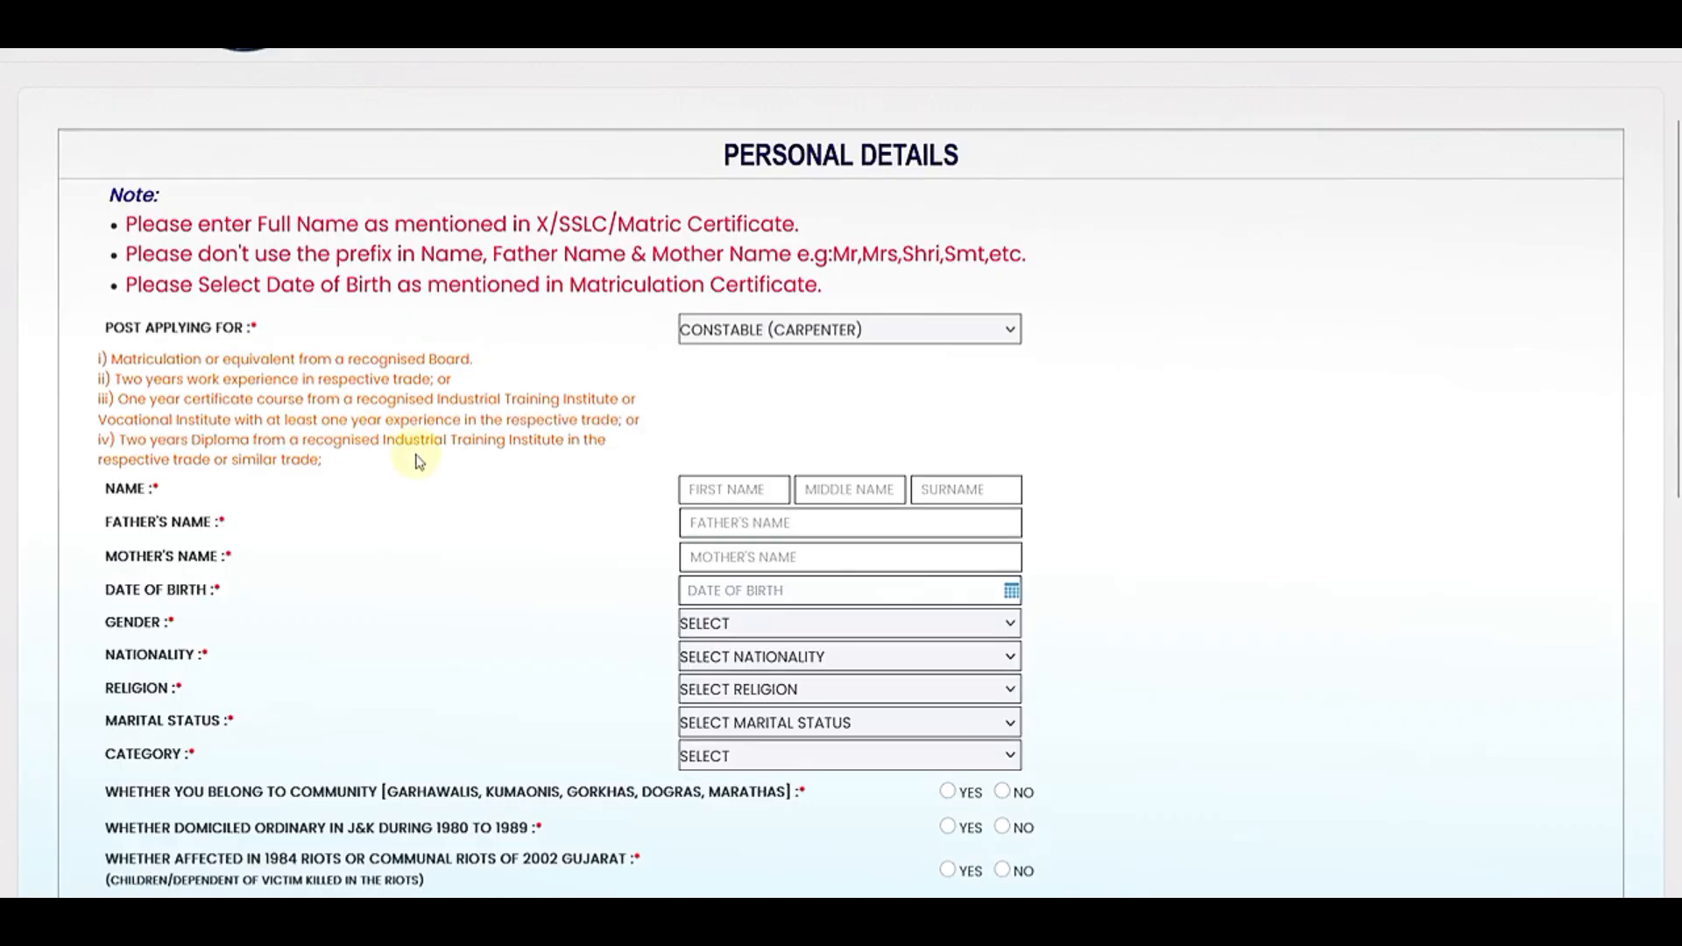
click(753, 331)
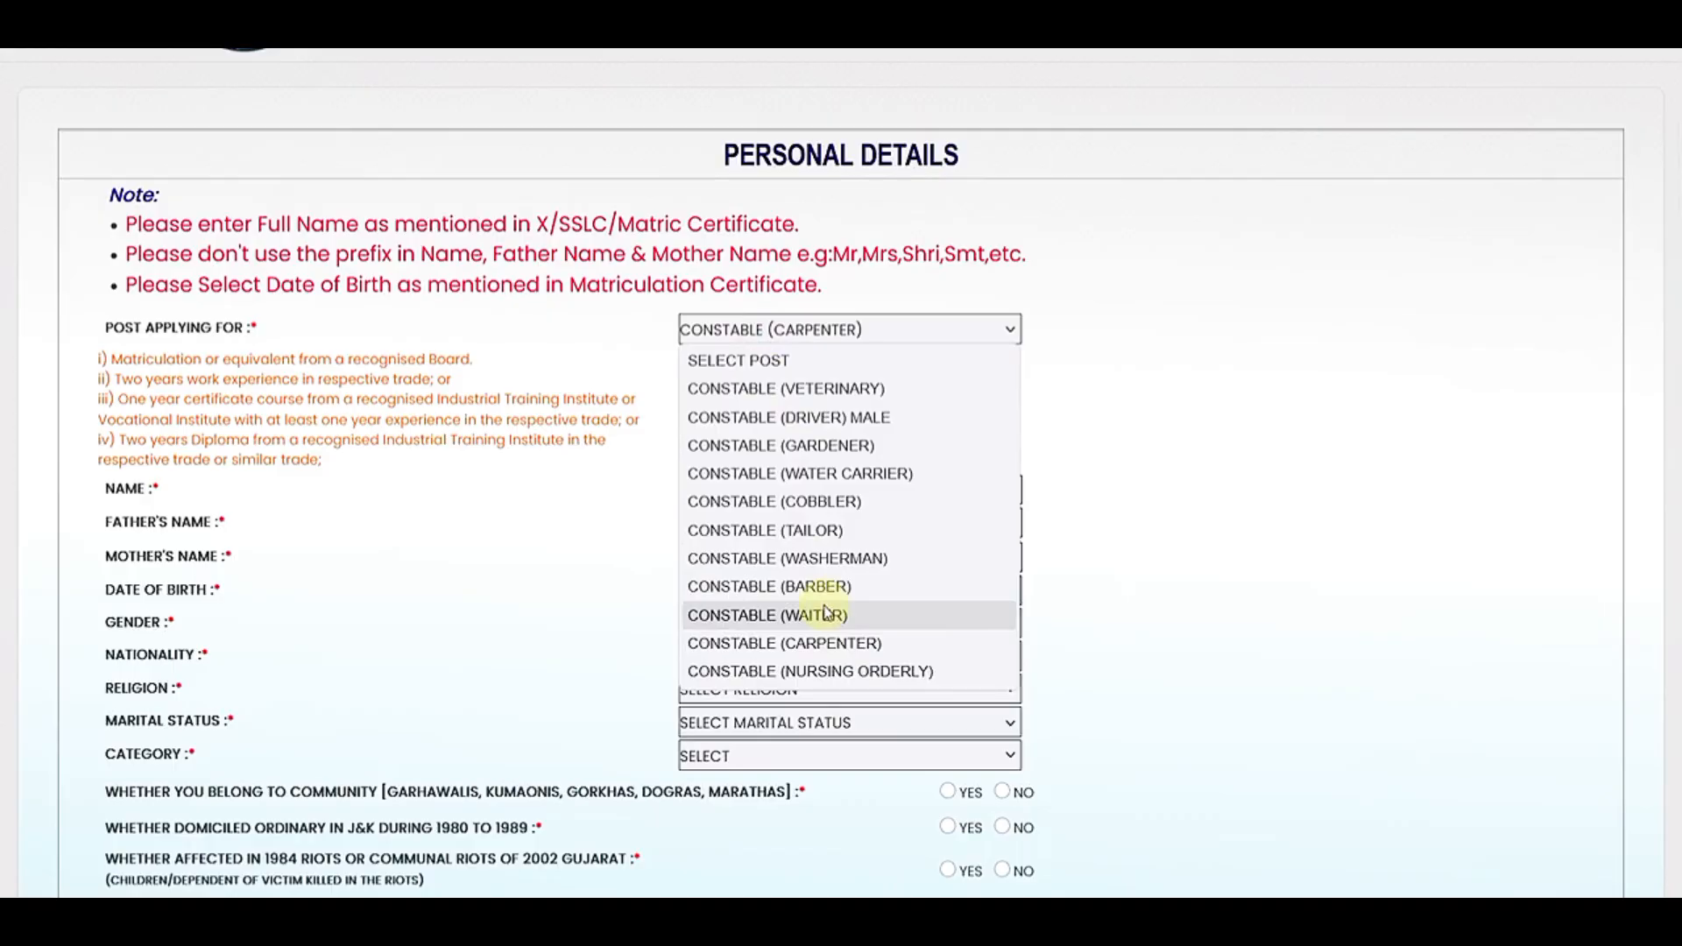
click(495, 478)
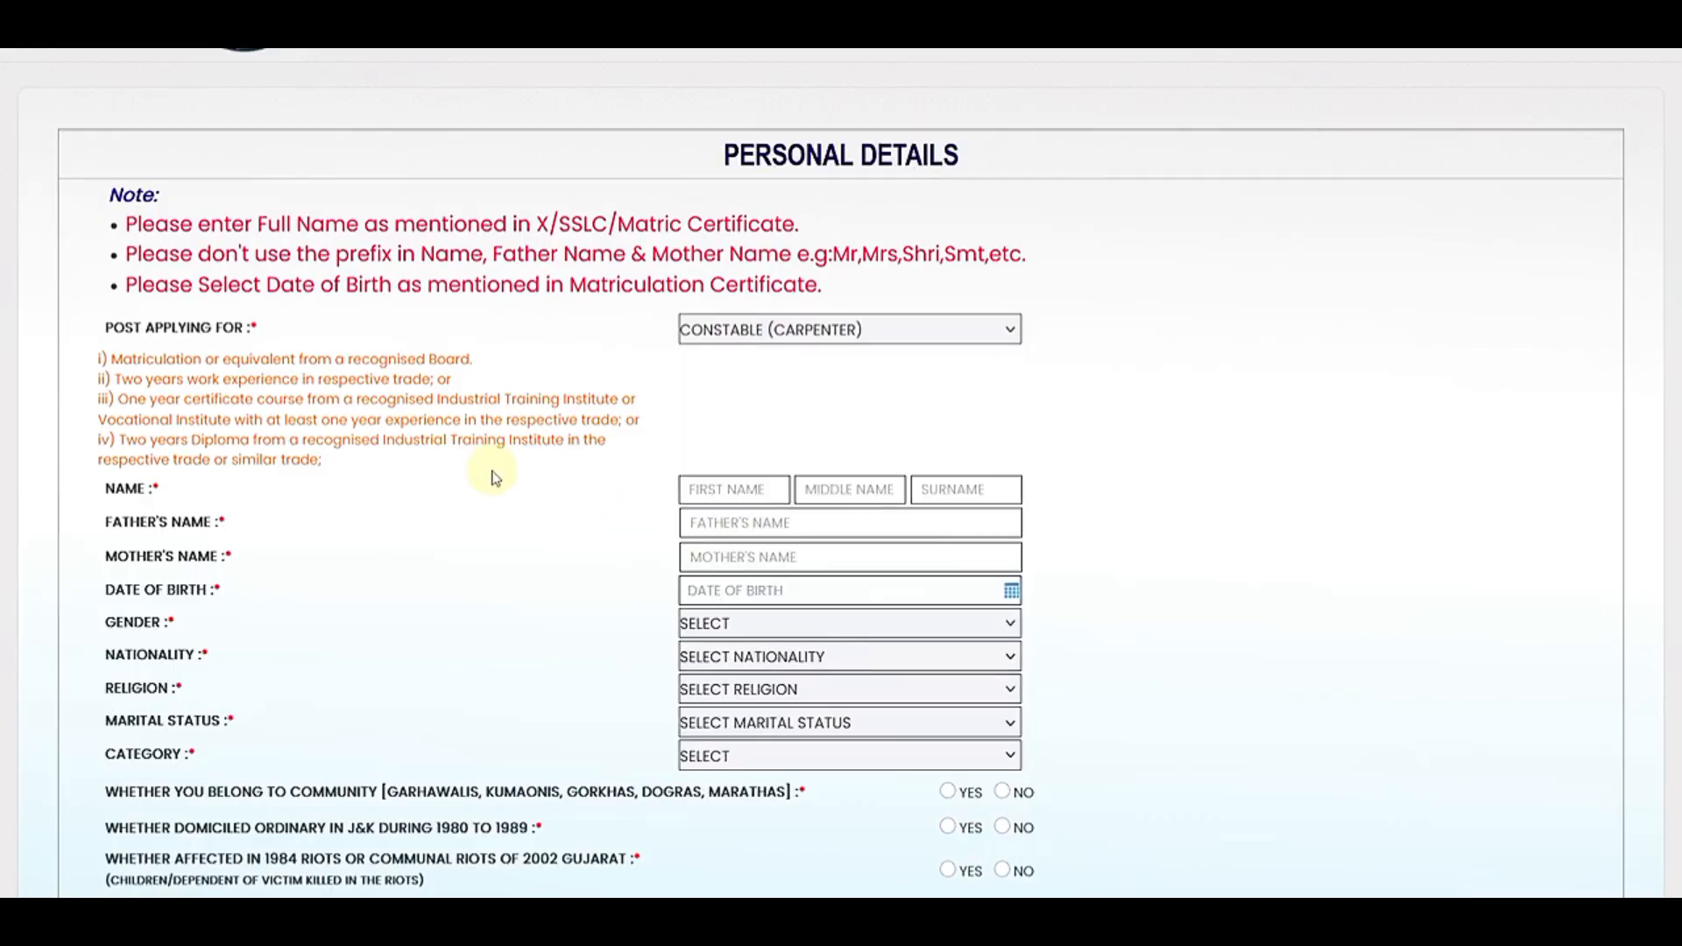
Step: Go through the applicant's name, father's name and mother's name fields of the form at a larger page size
scroll(495, 477, down, 2)
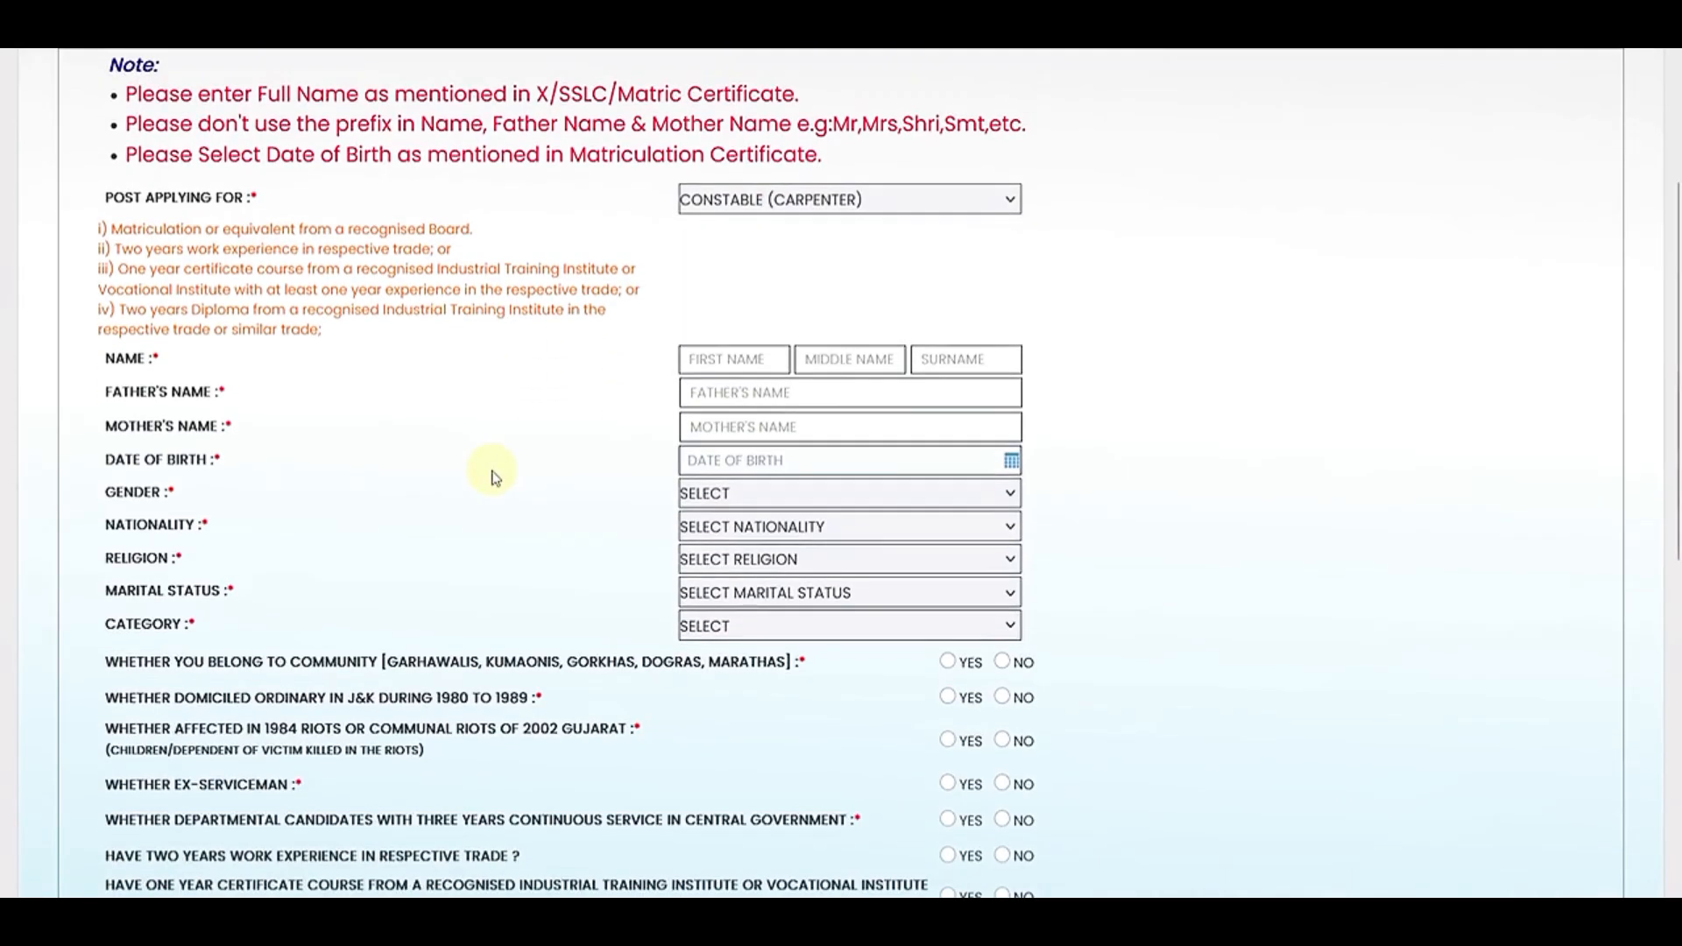
key(ctrl+plus)
click(749, 403)
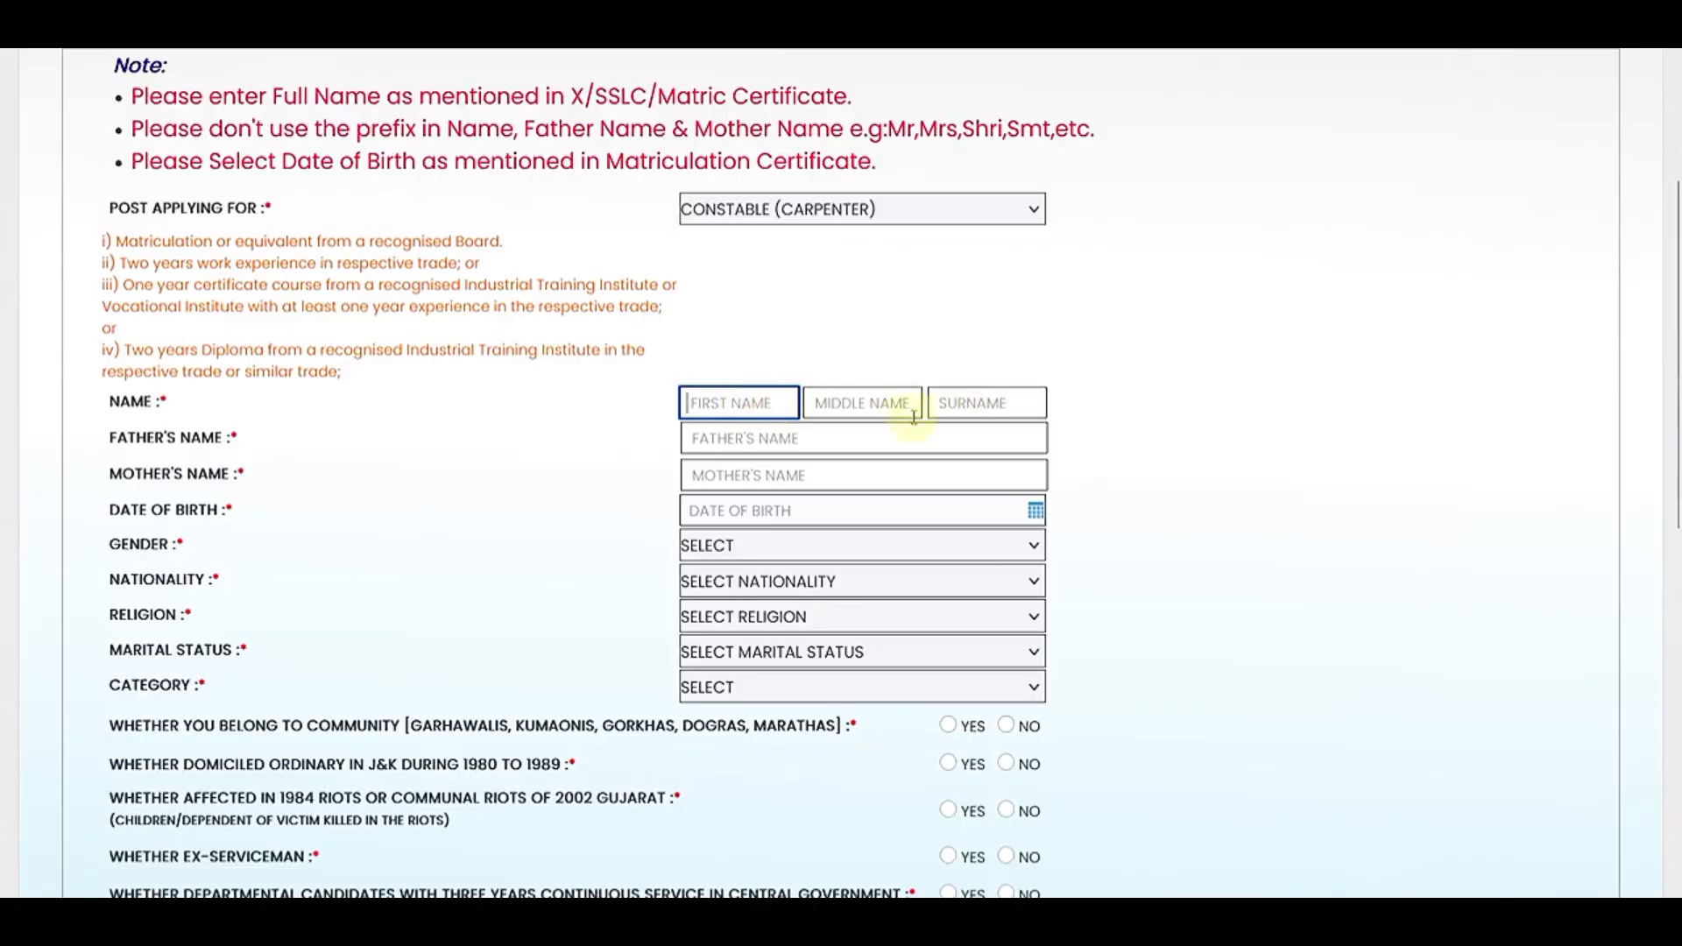
click(727, 445)
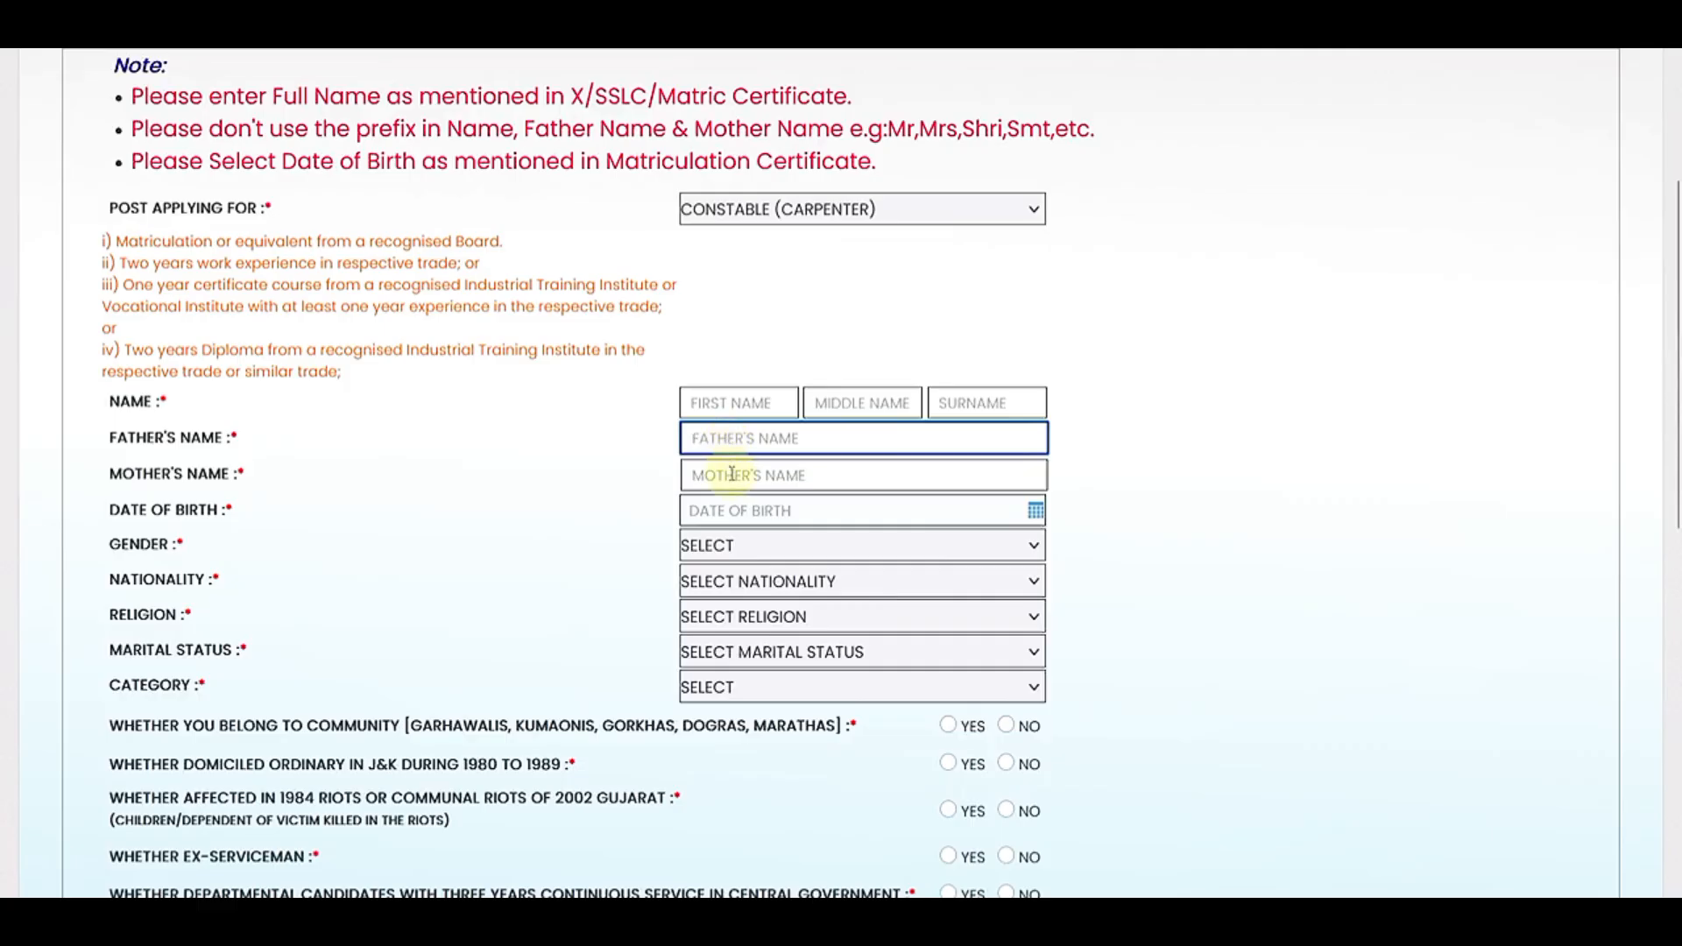
click(731, 474)
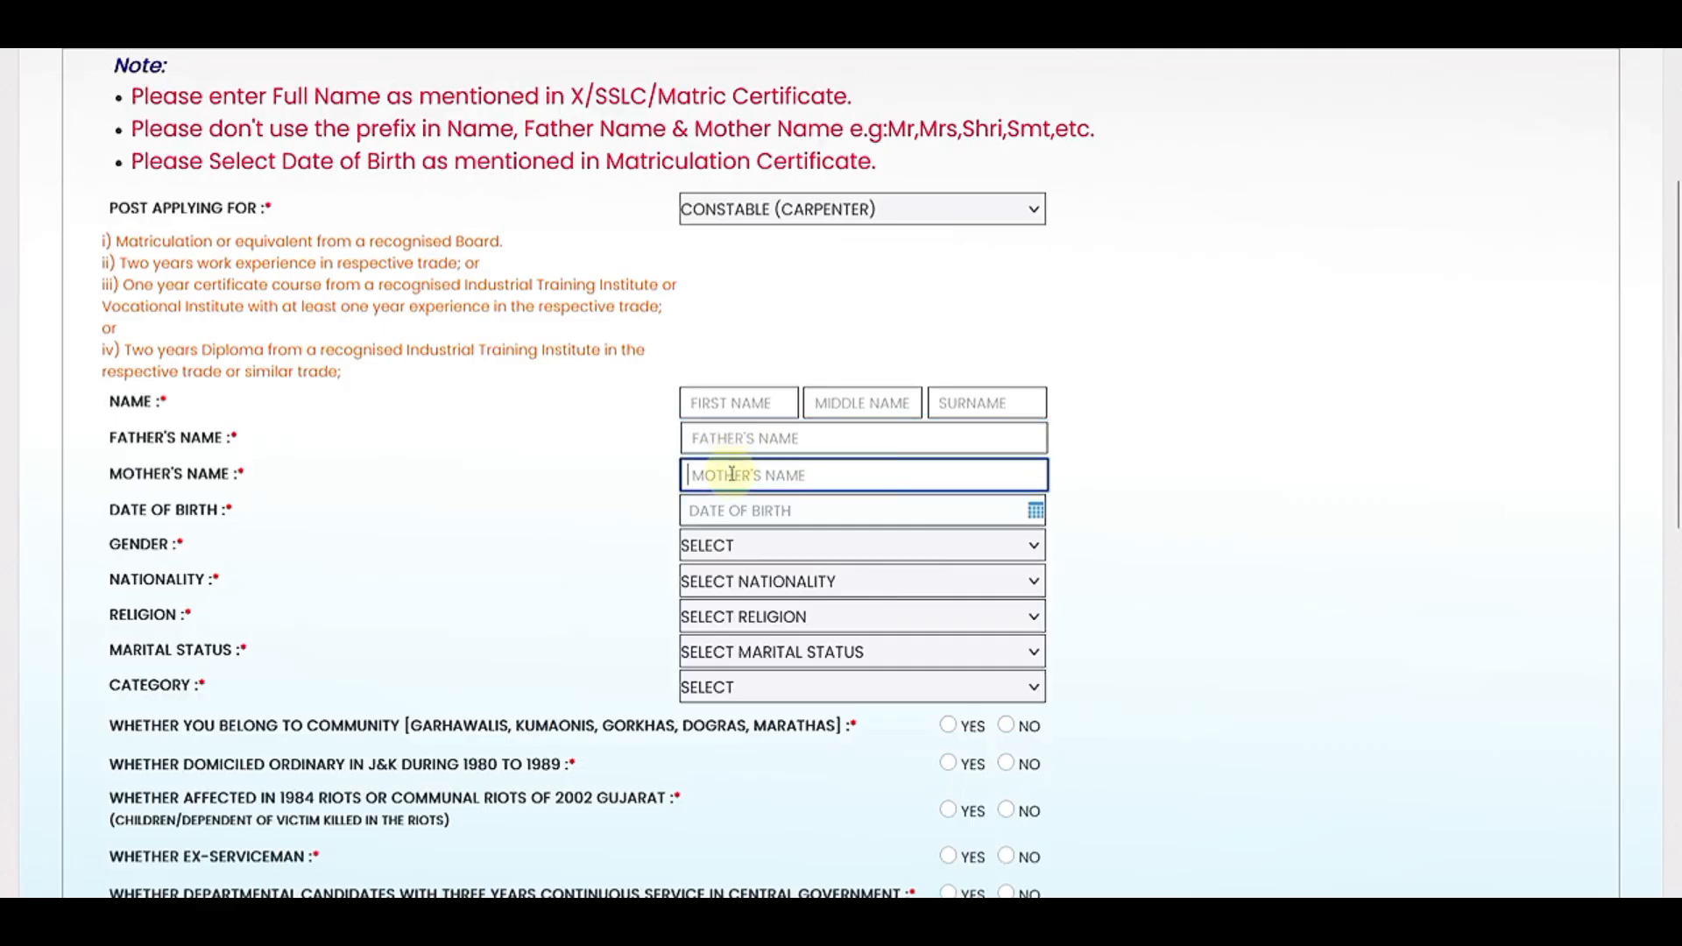
Step: Select the applicant's date of birth from the calendar
click(1035, 512)
click(819, 568)
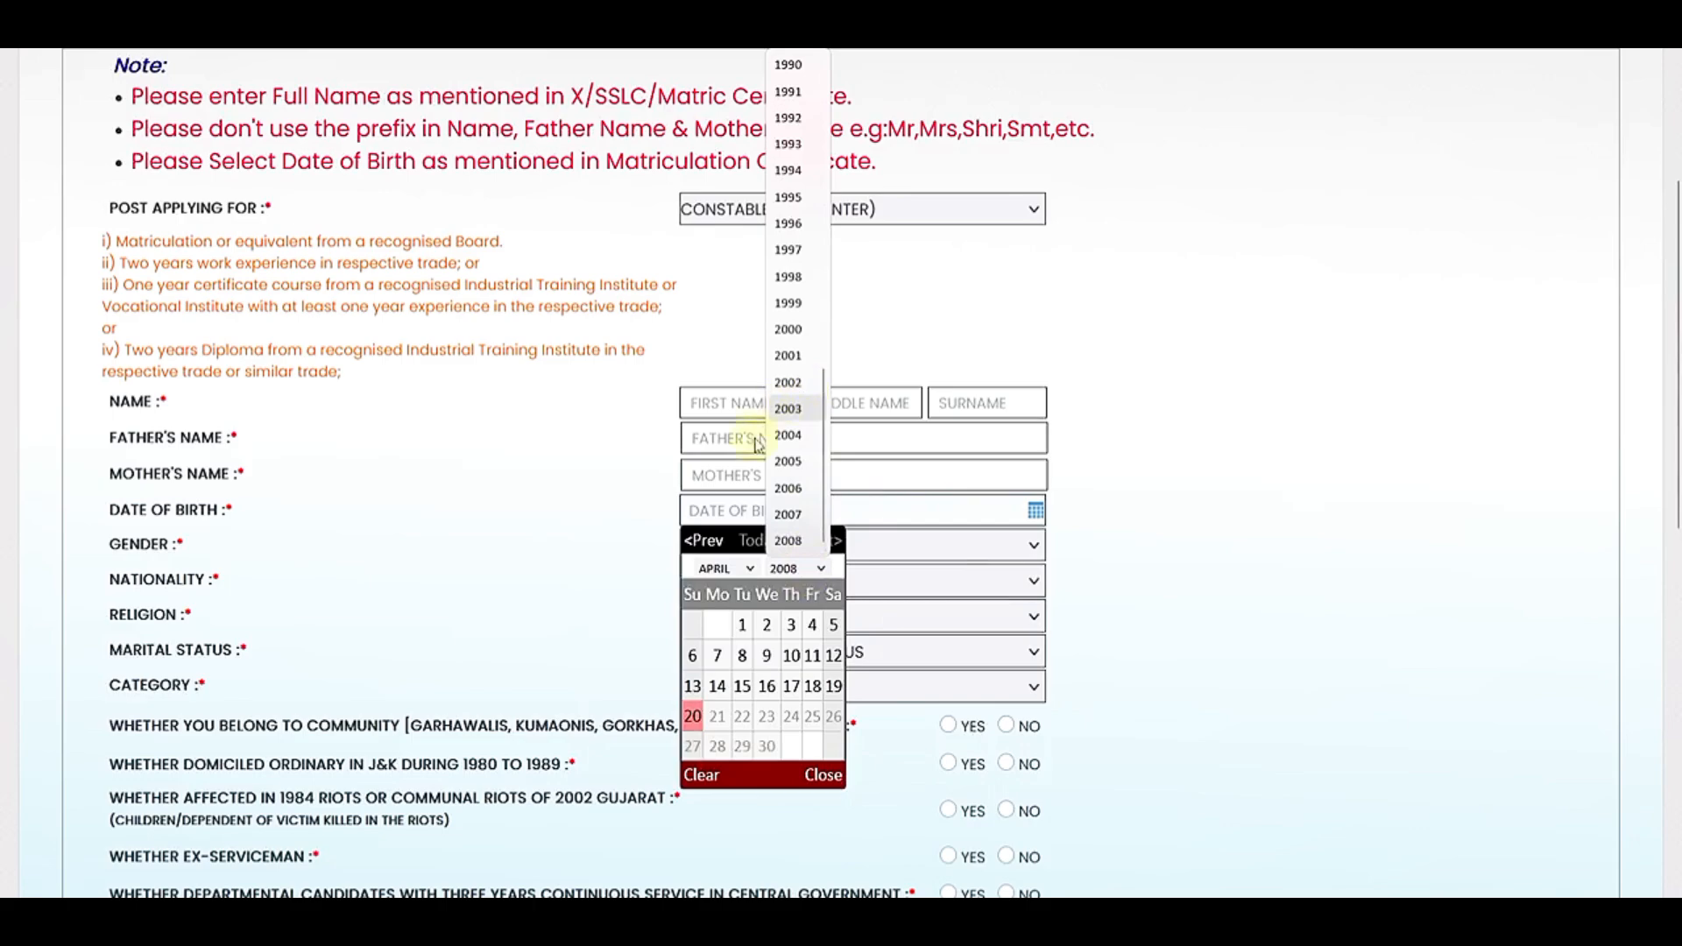
click(739, 567)
click(503, 487)
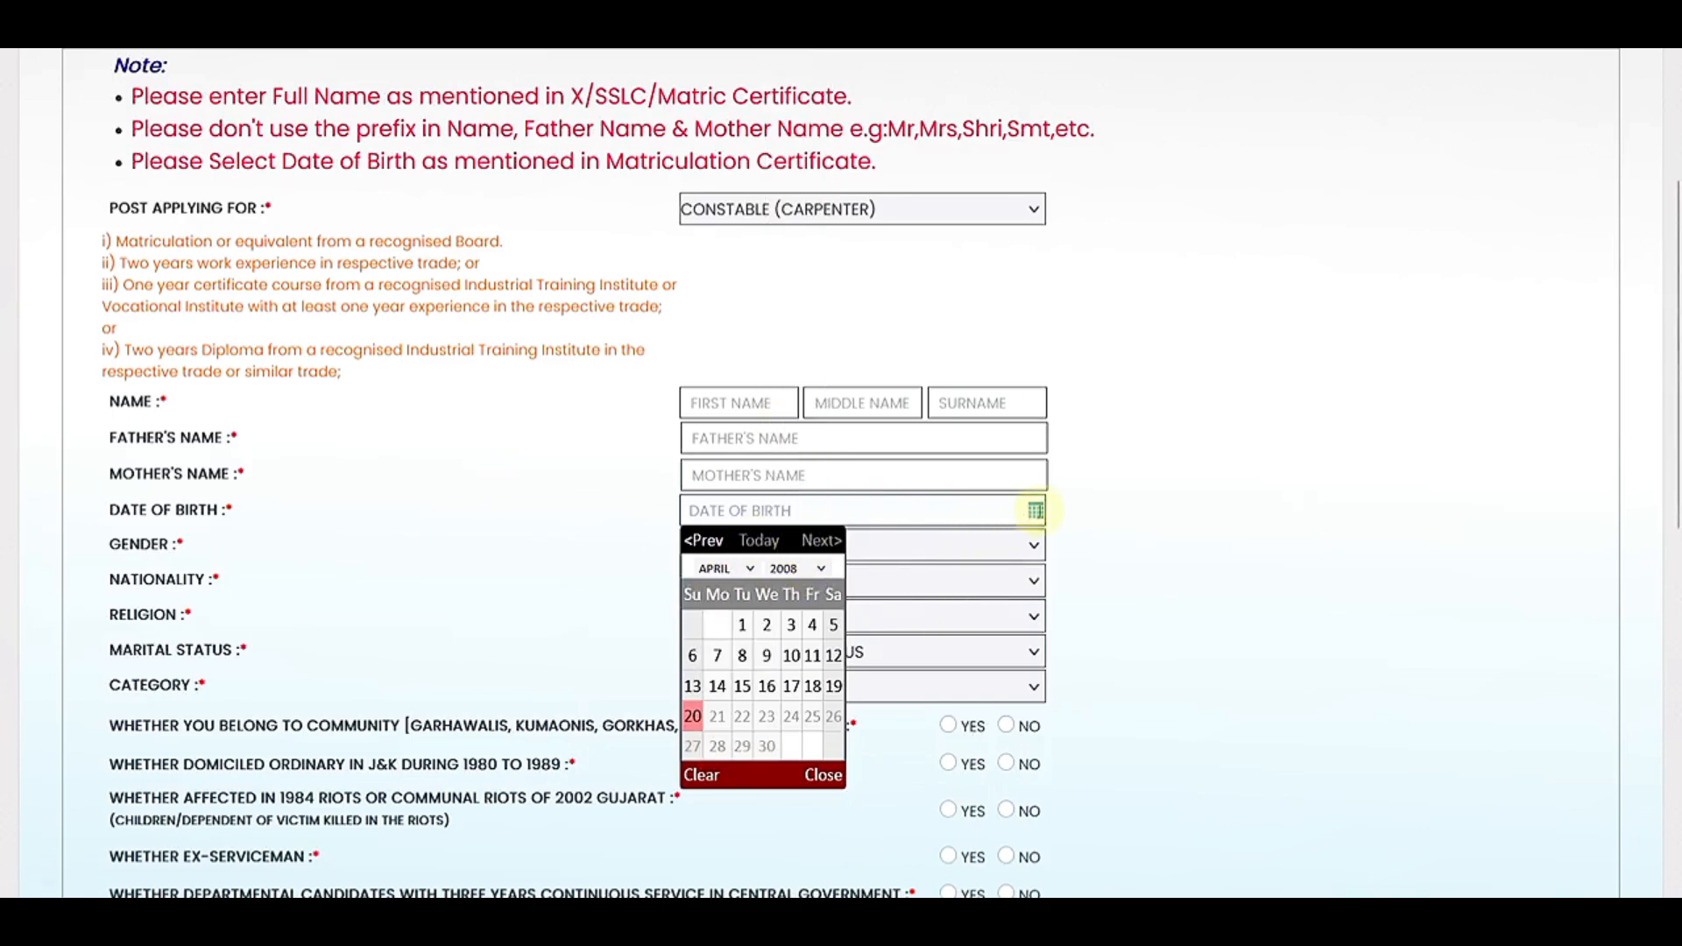
click(1032, 510)
click(753, 535)
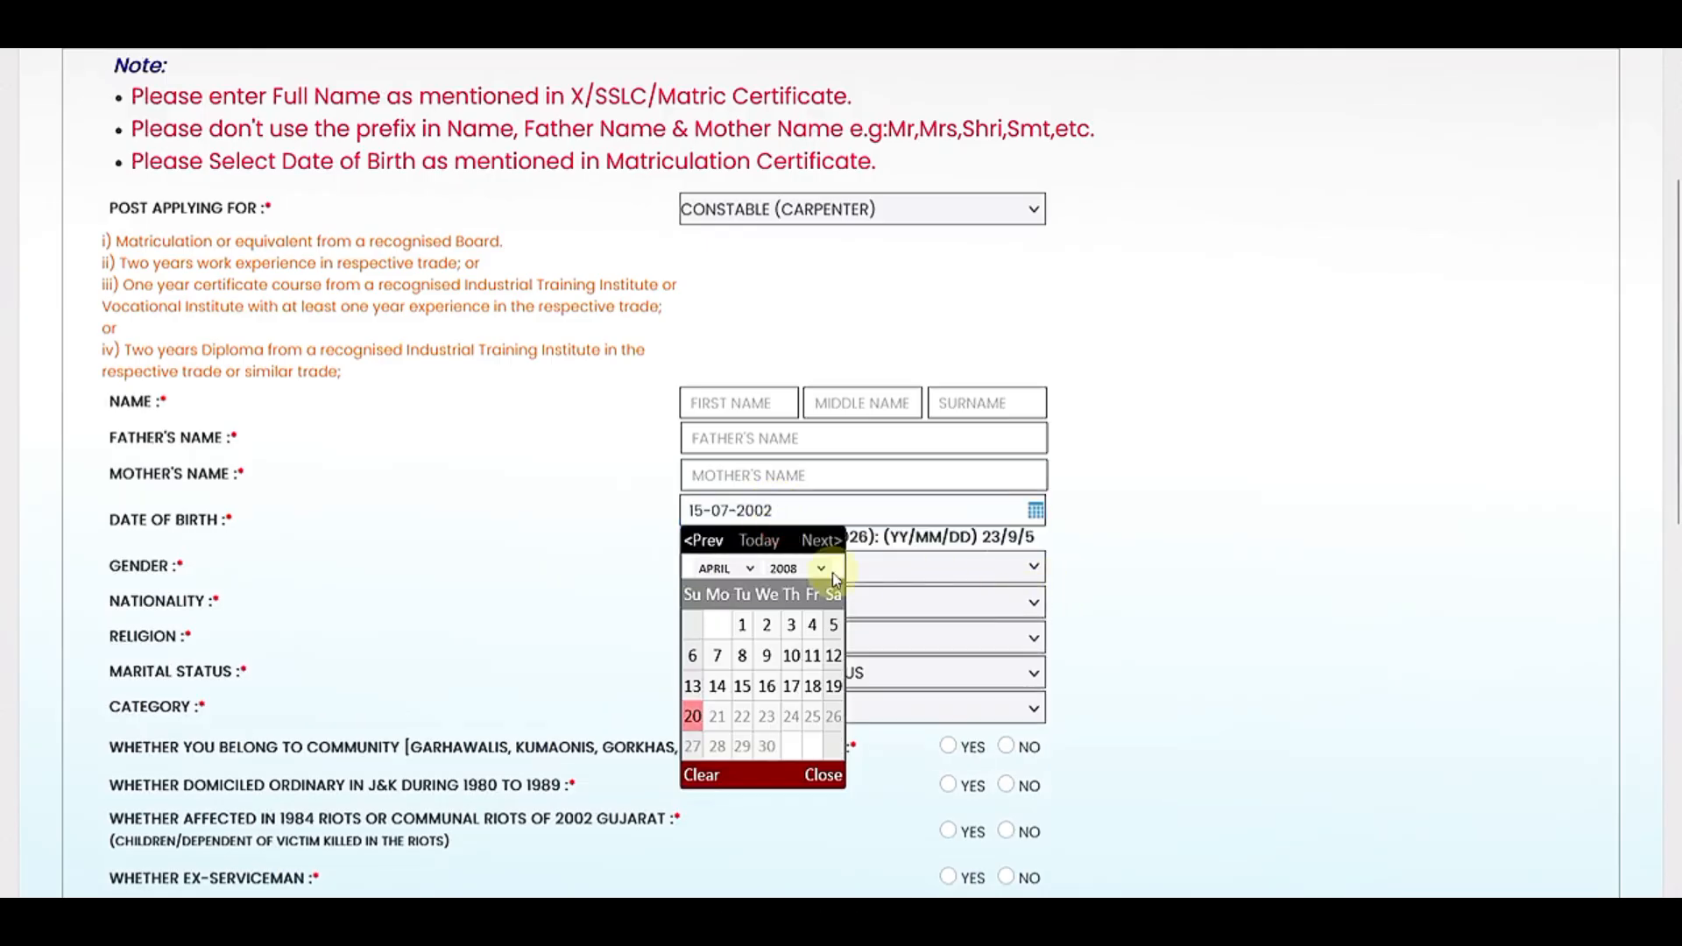
Step: Set the applicant's gender to MALE, nationality to INDIAN and religion to HINDU
scroll(646, 391, down, 3)
click(716, 298)
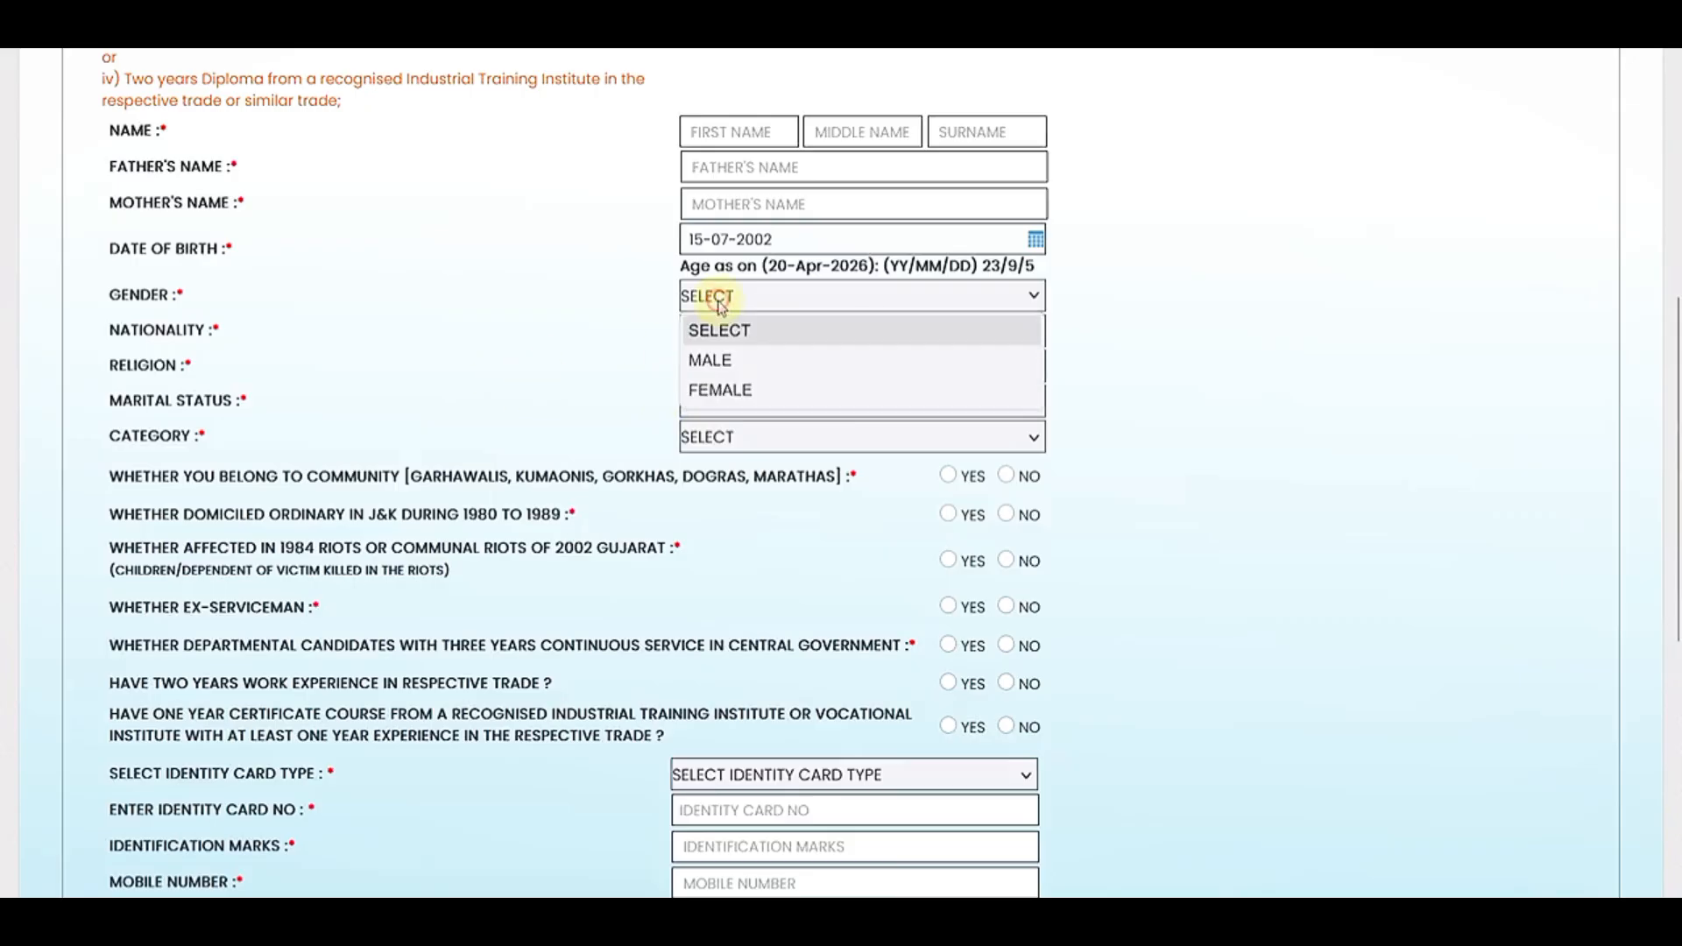
click(713, 360)
click(715, 332)
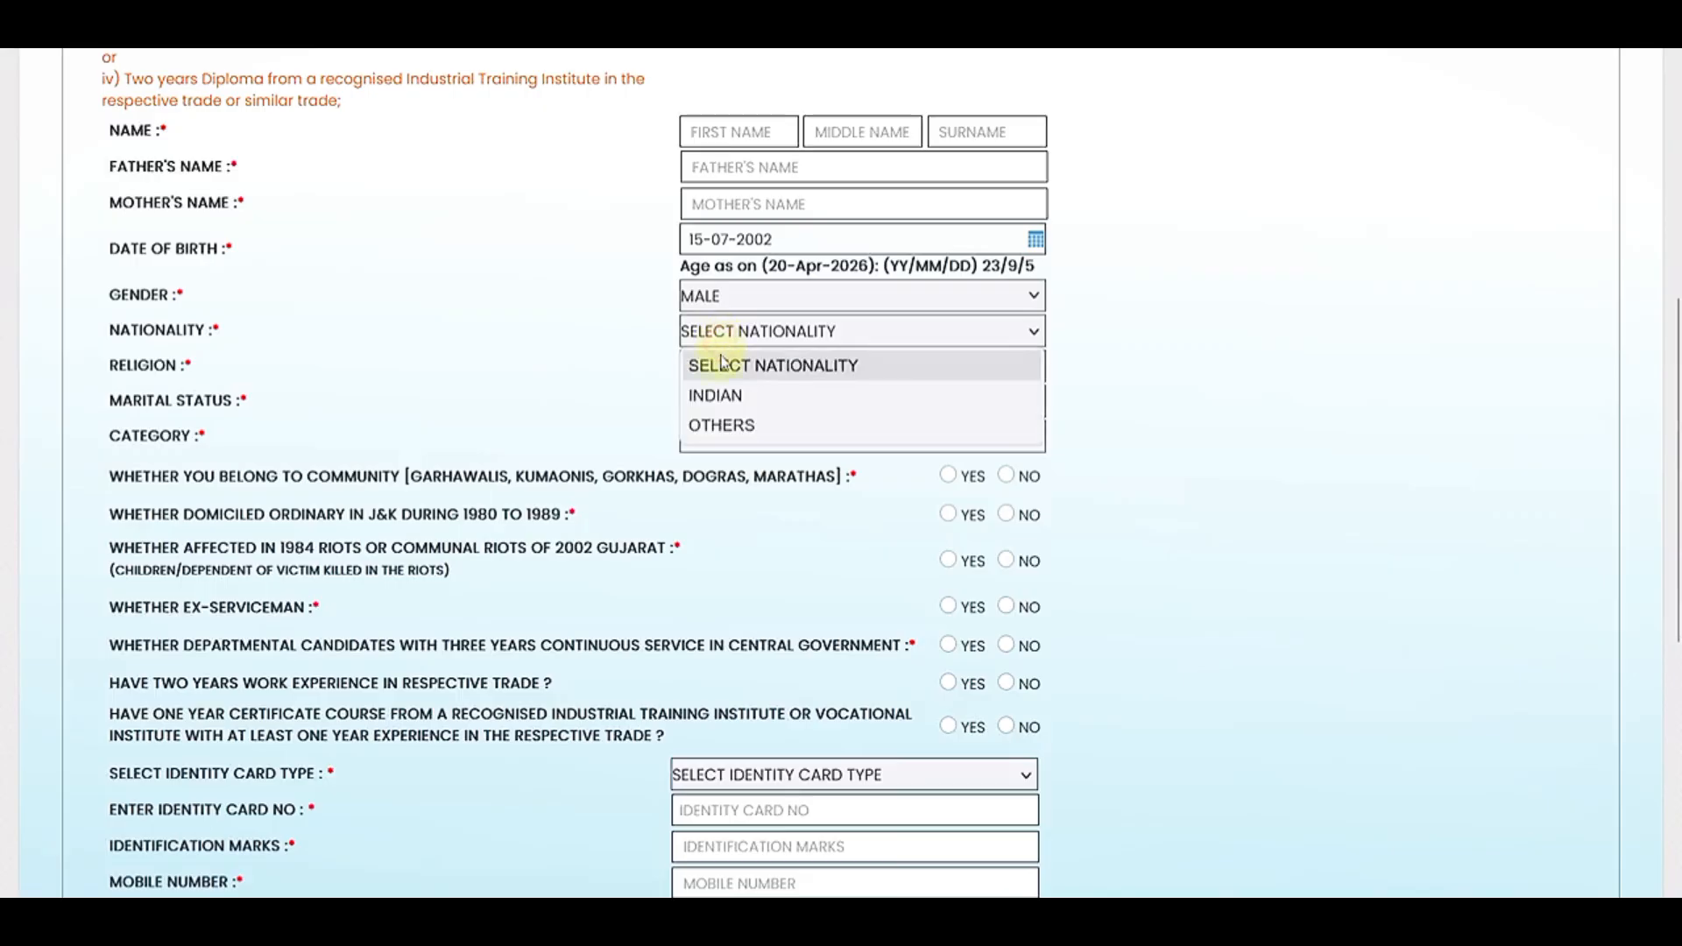
click(715, 396)
click(762, 366)
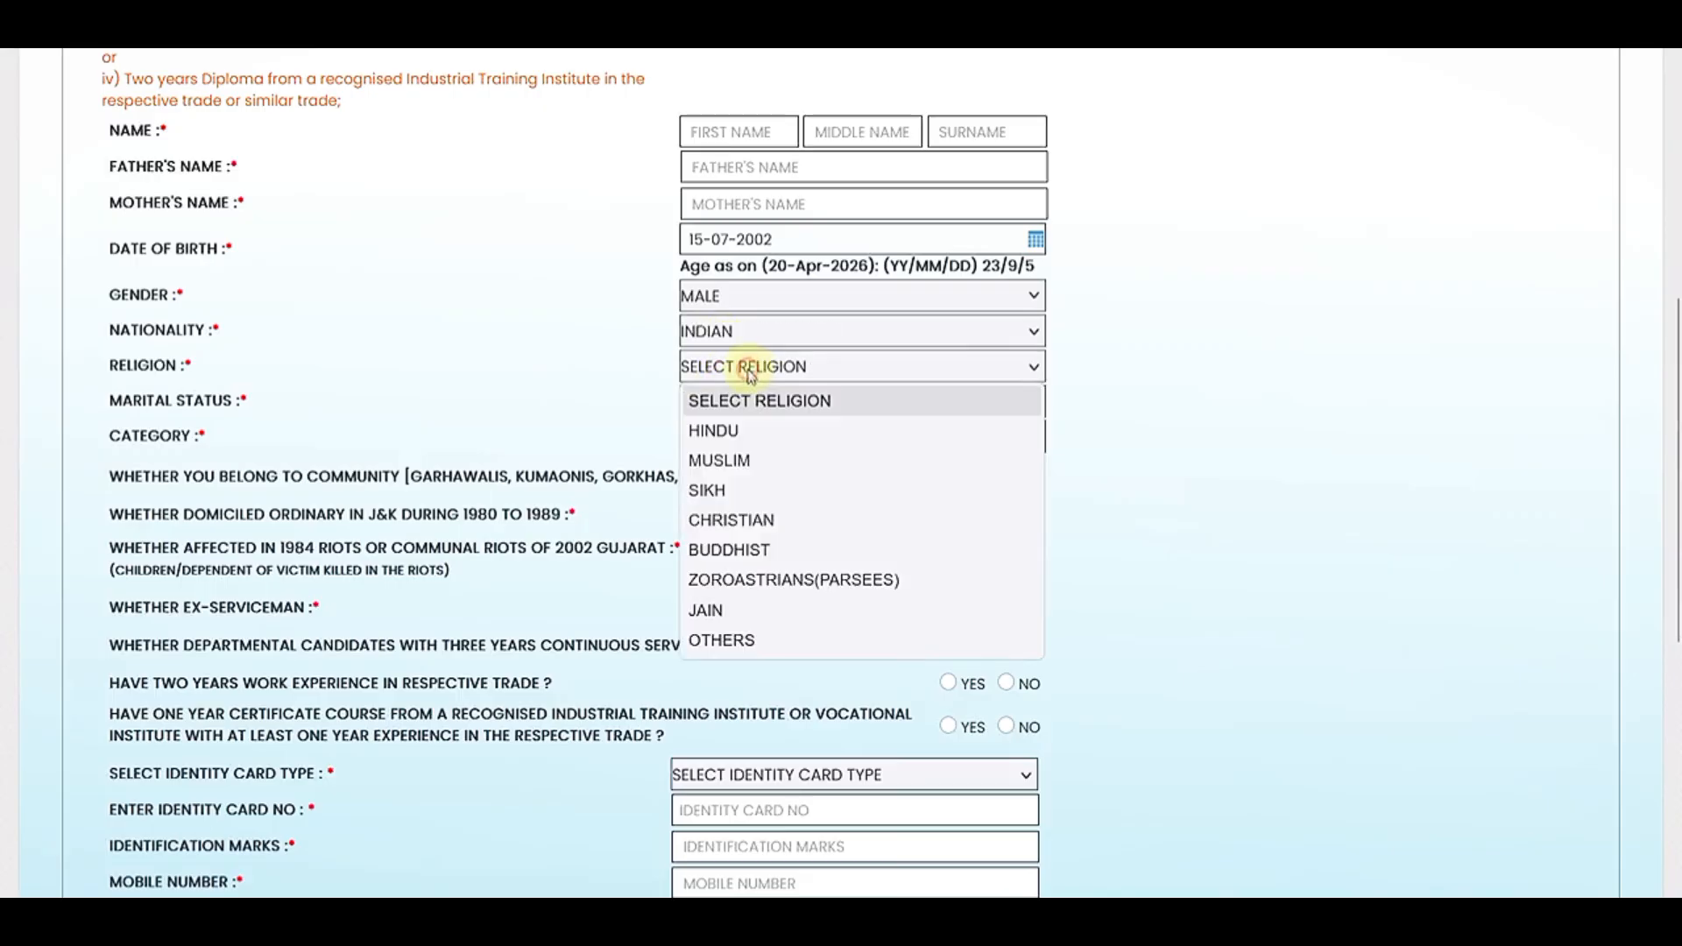
click(725, 432)
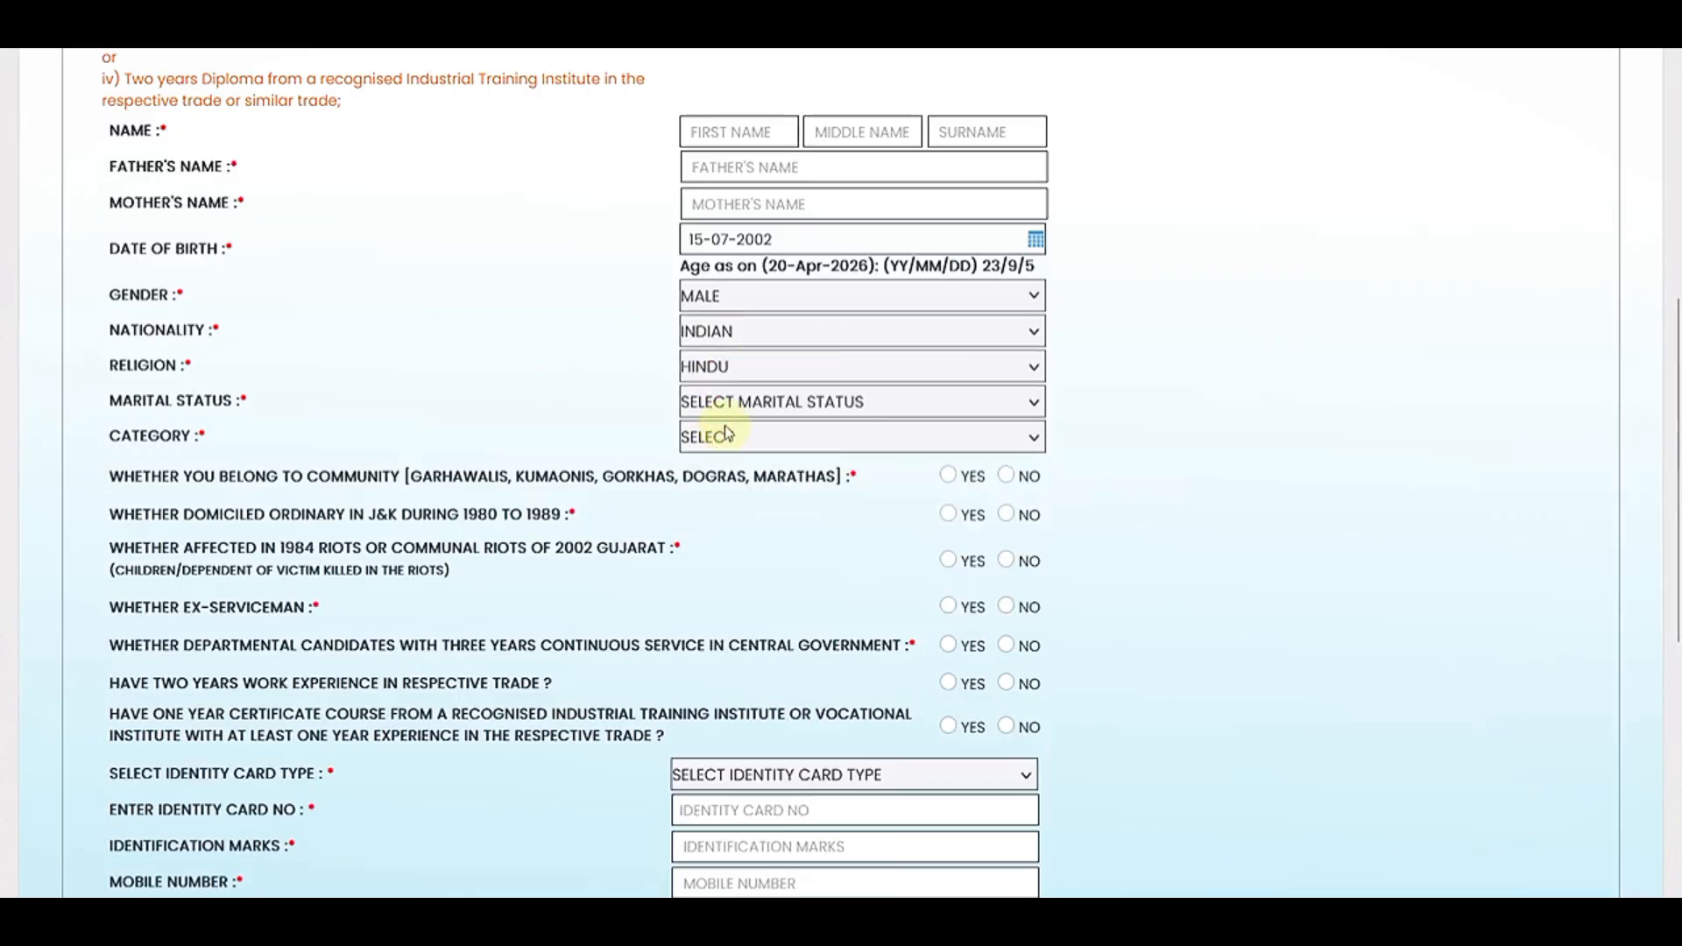
Step: Set the marital status to UNMARRIED and the category to OBC, and read the note on the category certificate
click(729, 405)
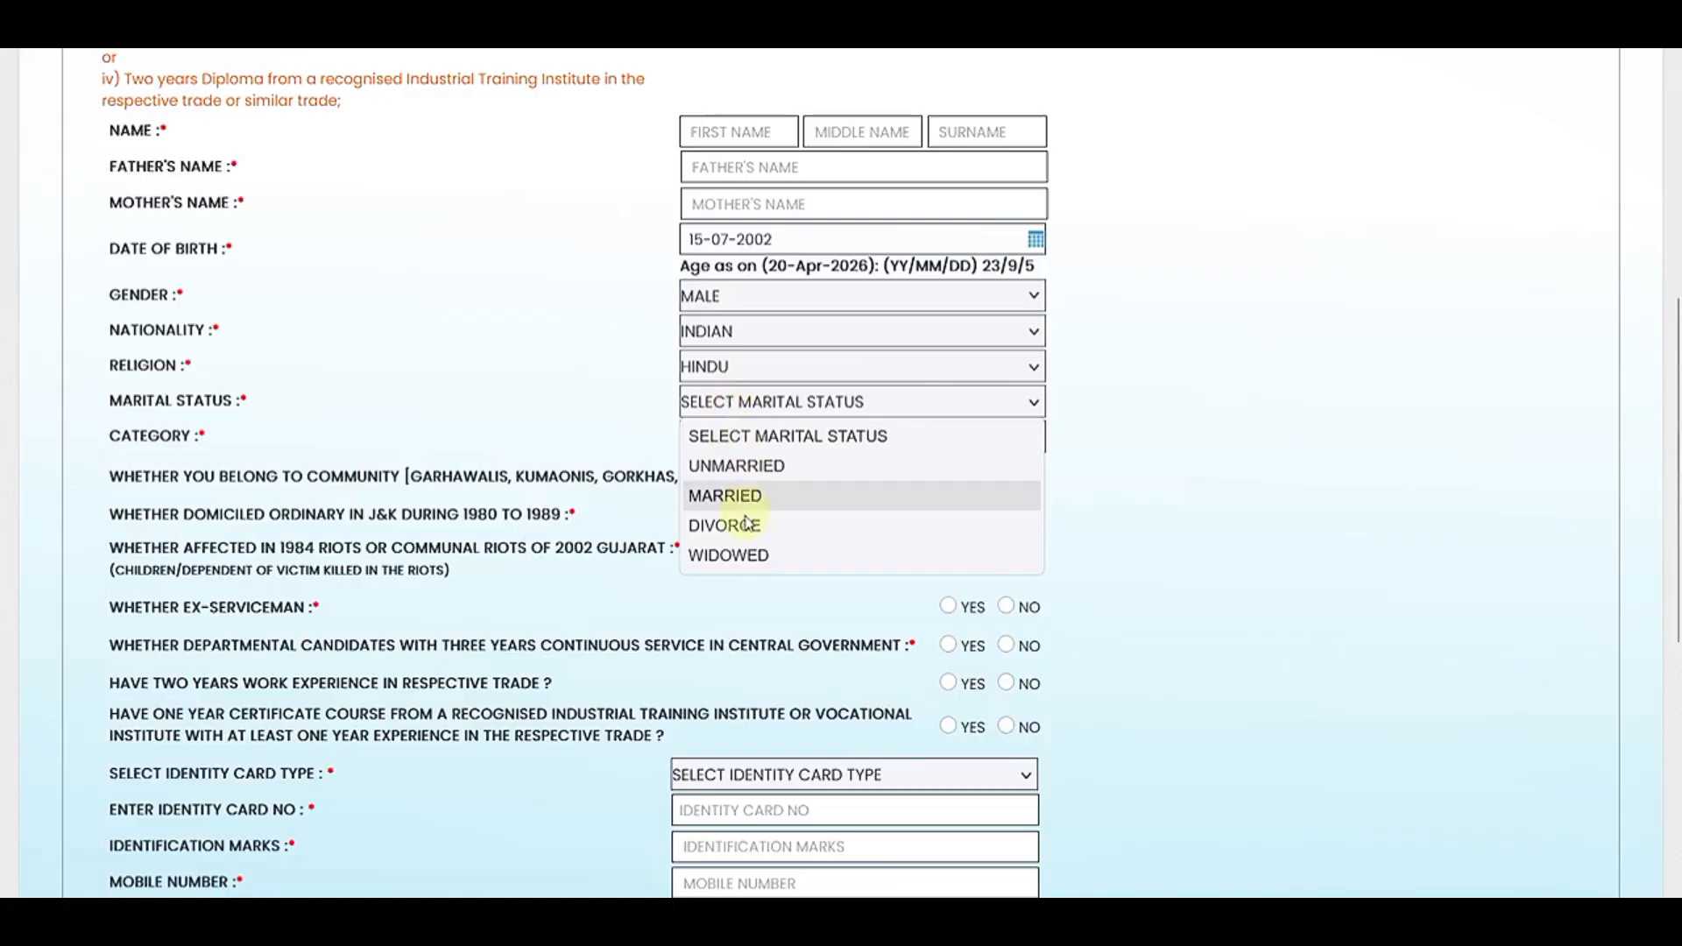
click(743, 466)
click(723, 442)
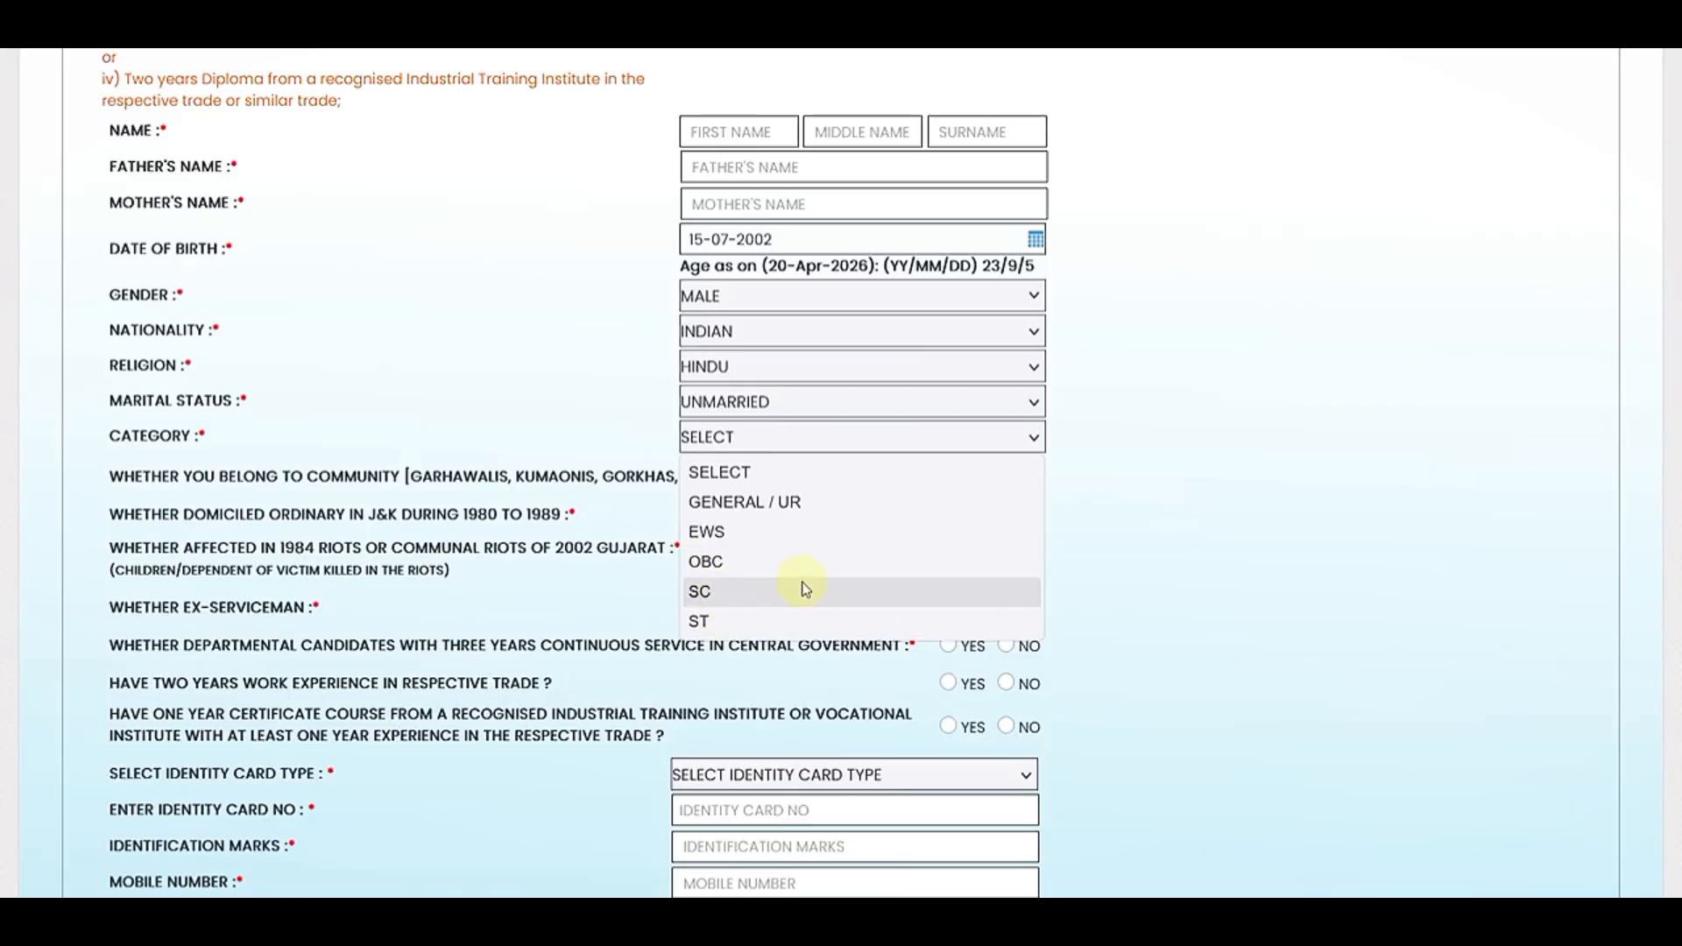
click(742, 566)
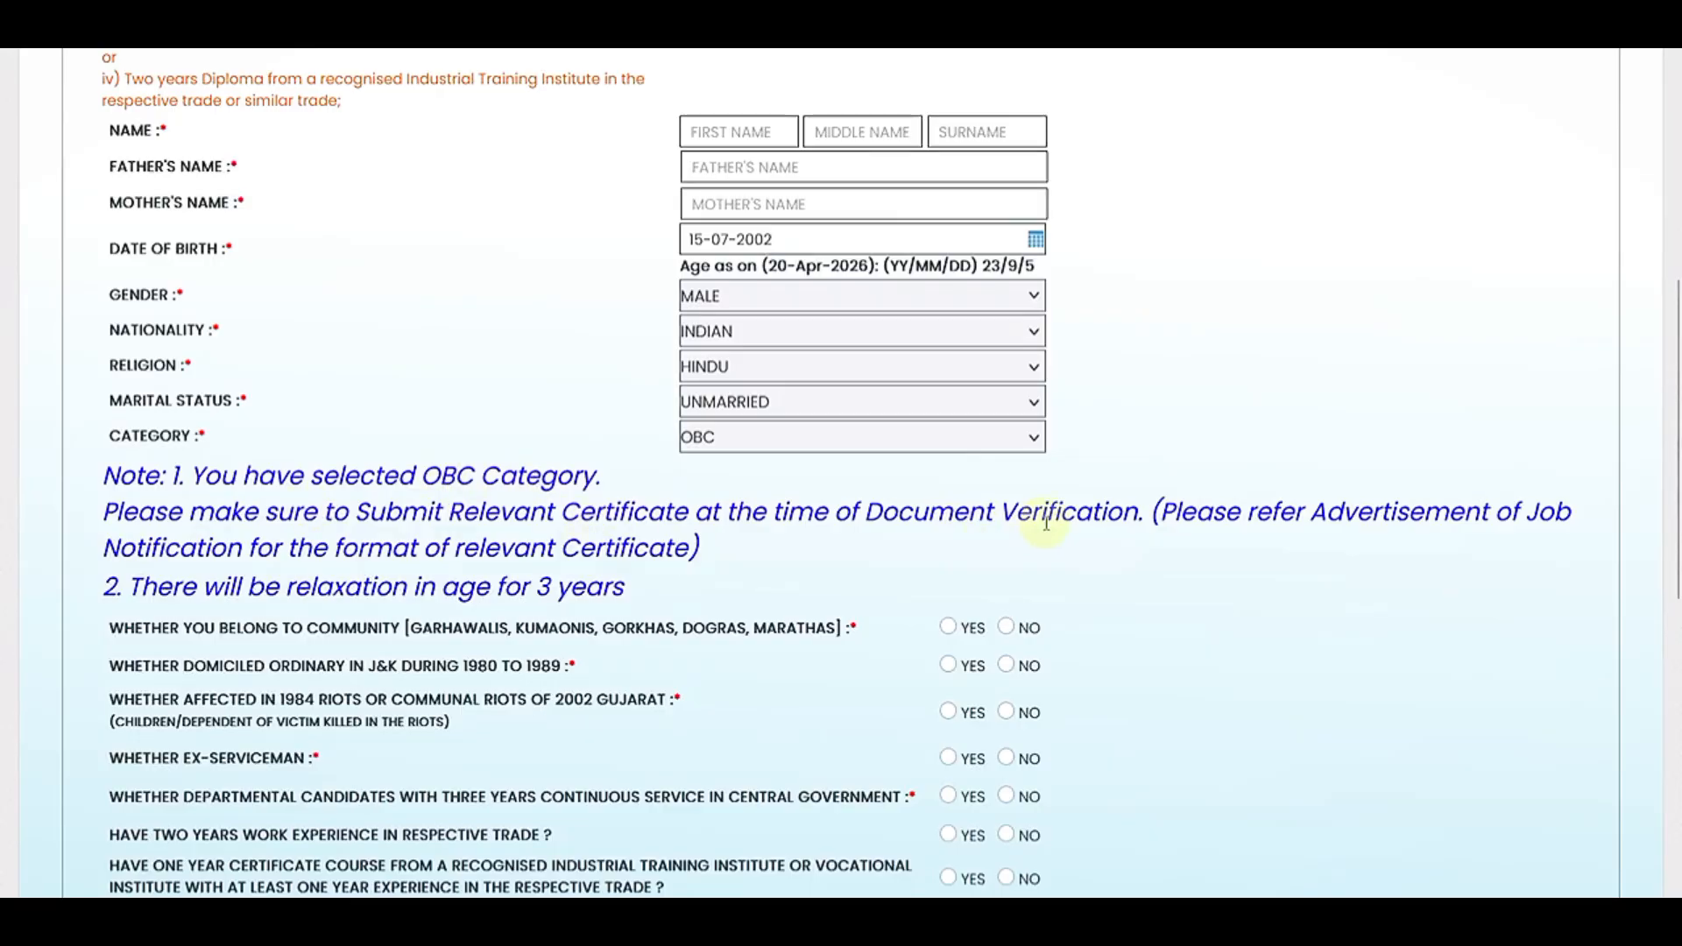
drag(478, 548, 658, 548)
click(657, 548)
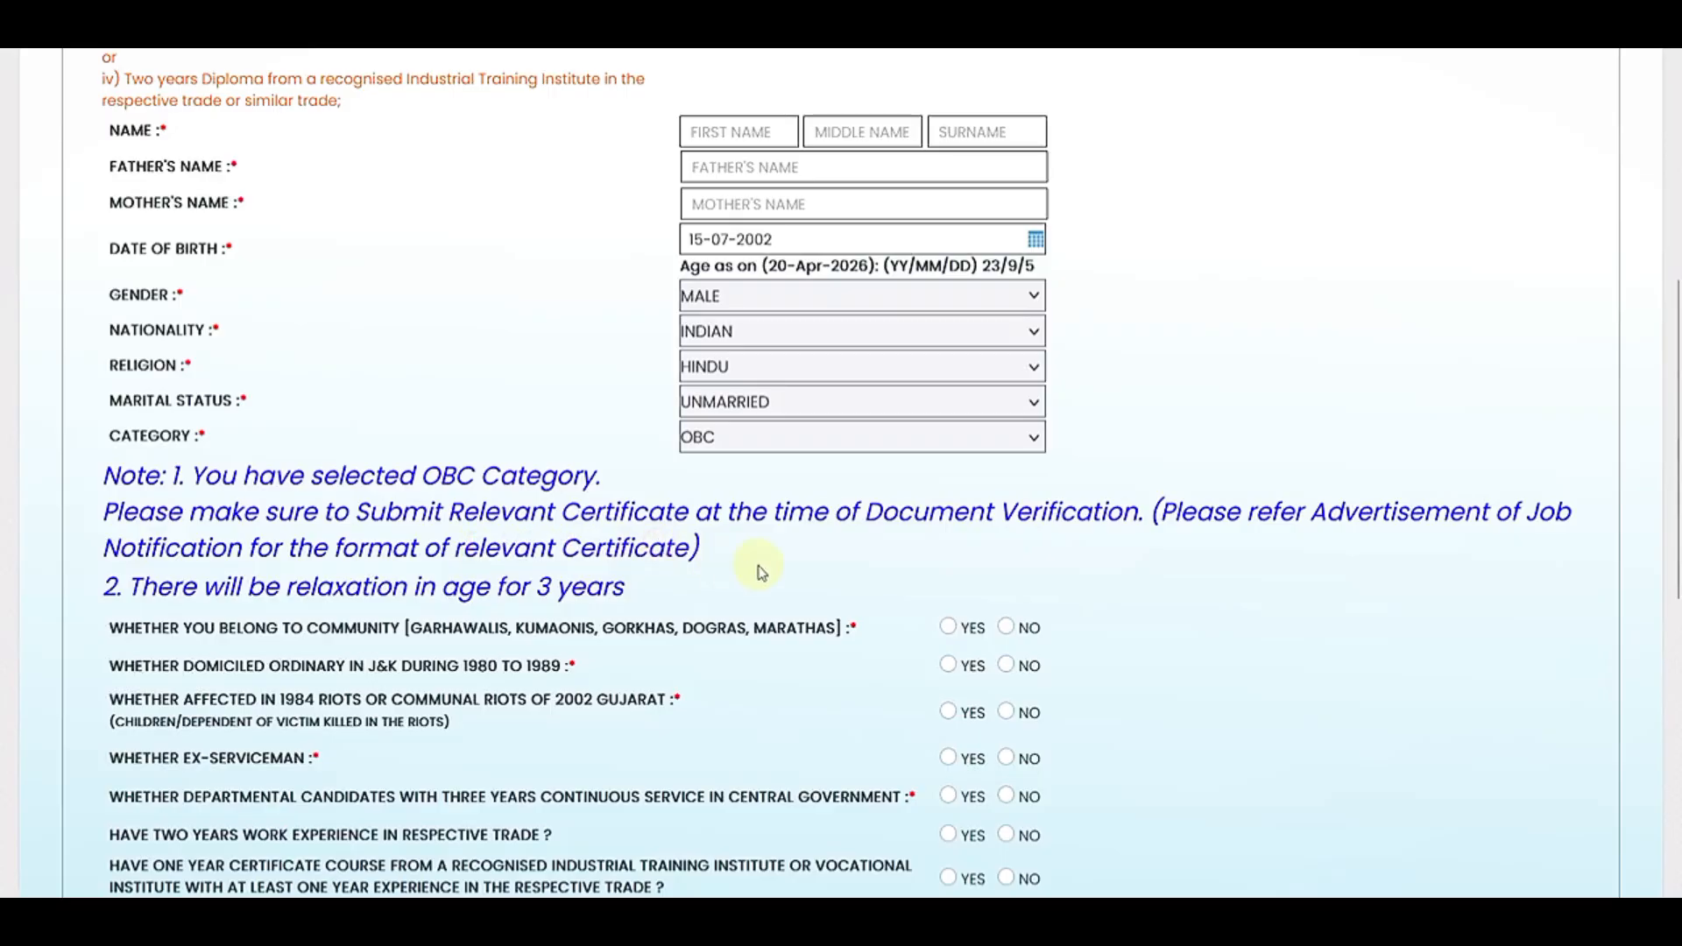
scroll(761, 571, down, 3)
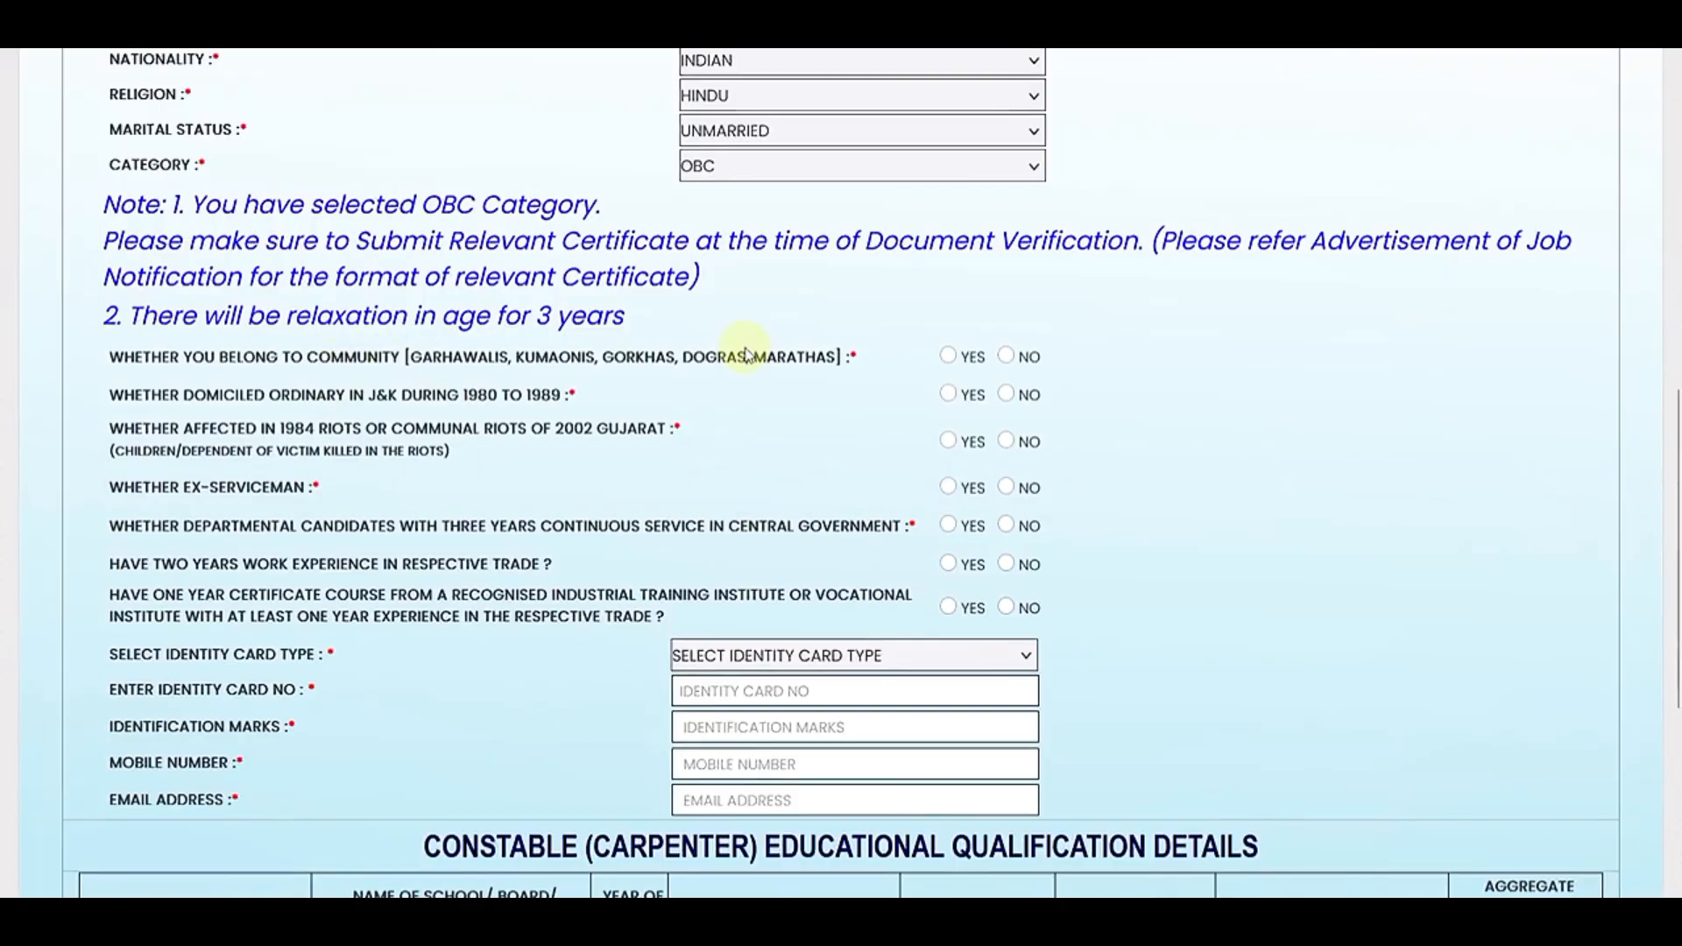
click(948, 356)
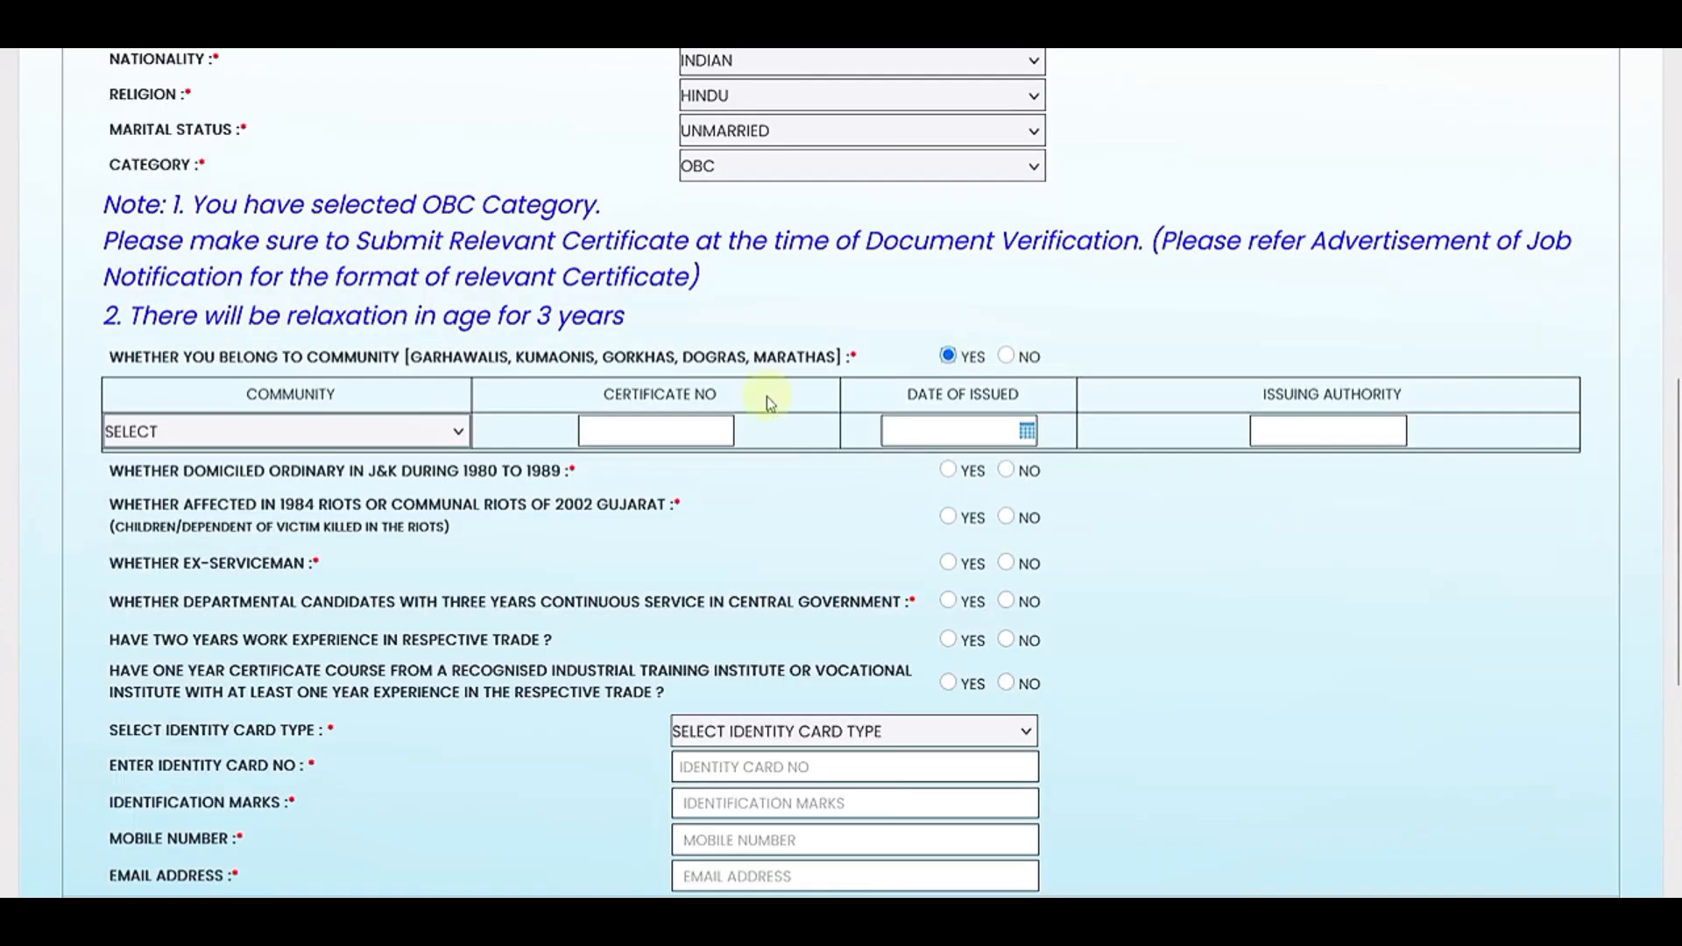
click(364, 431)
click(795, 486)
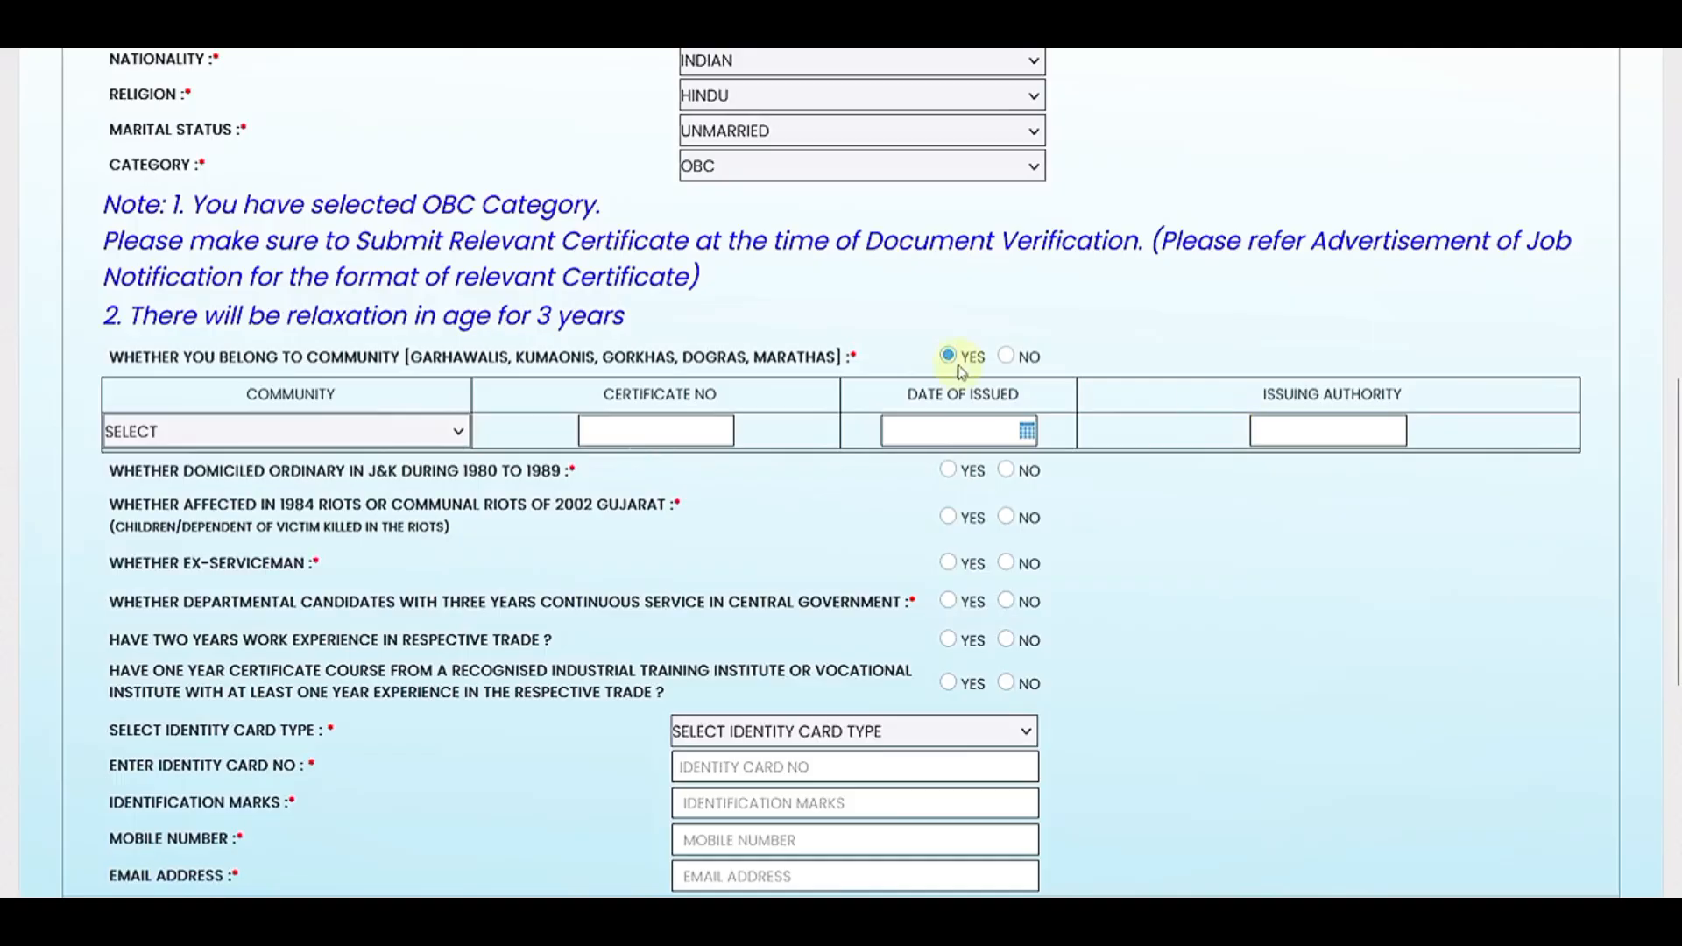
Step: Answer NO to the questions on belonging to the listed communities, J&K domicile during 1980 to 1989, and being affected by the 1984 or 2002 riots
click(1007, 358)
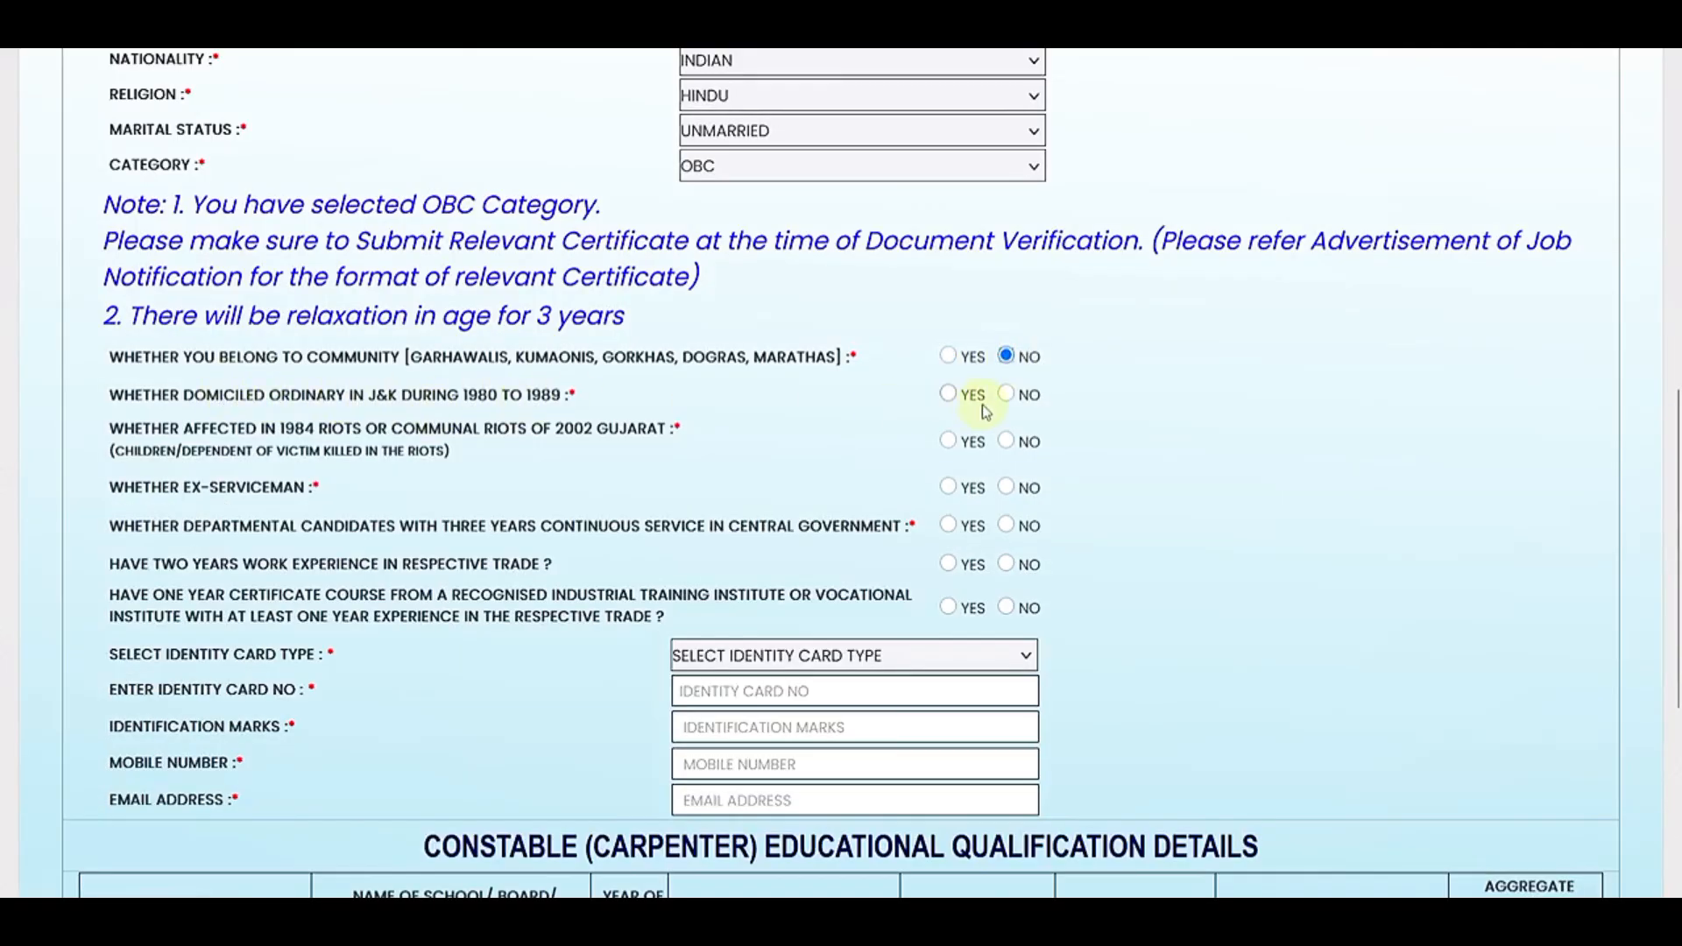
click(1006, 396)
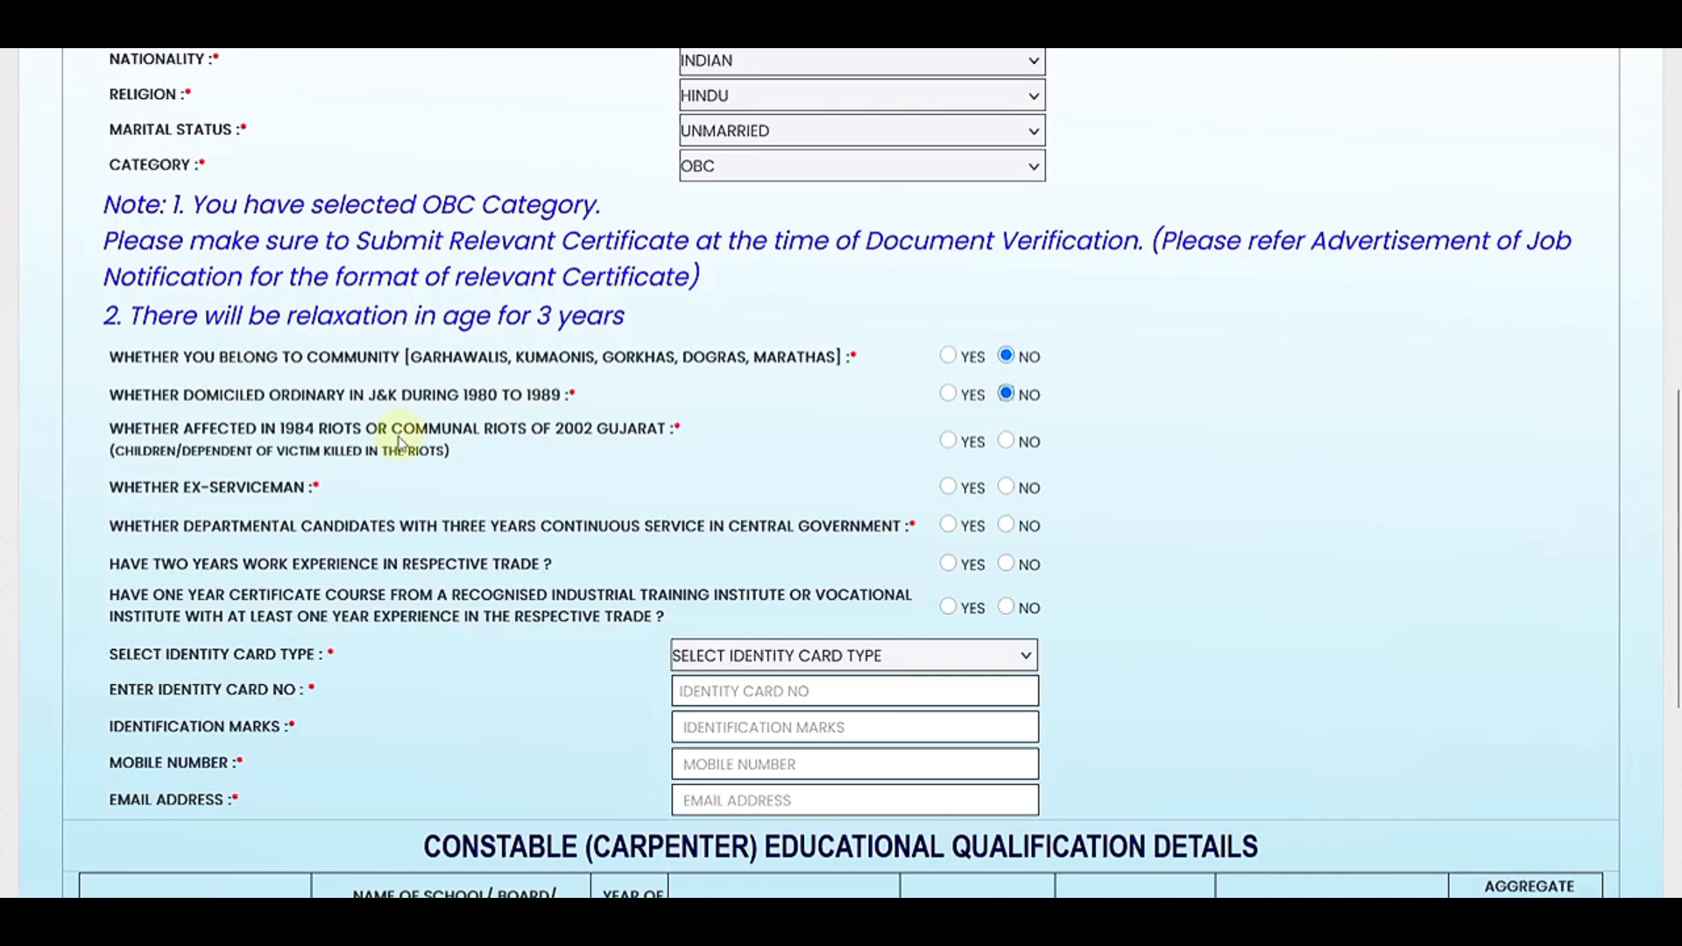
click(1010, 441)
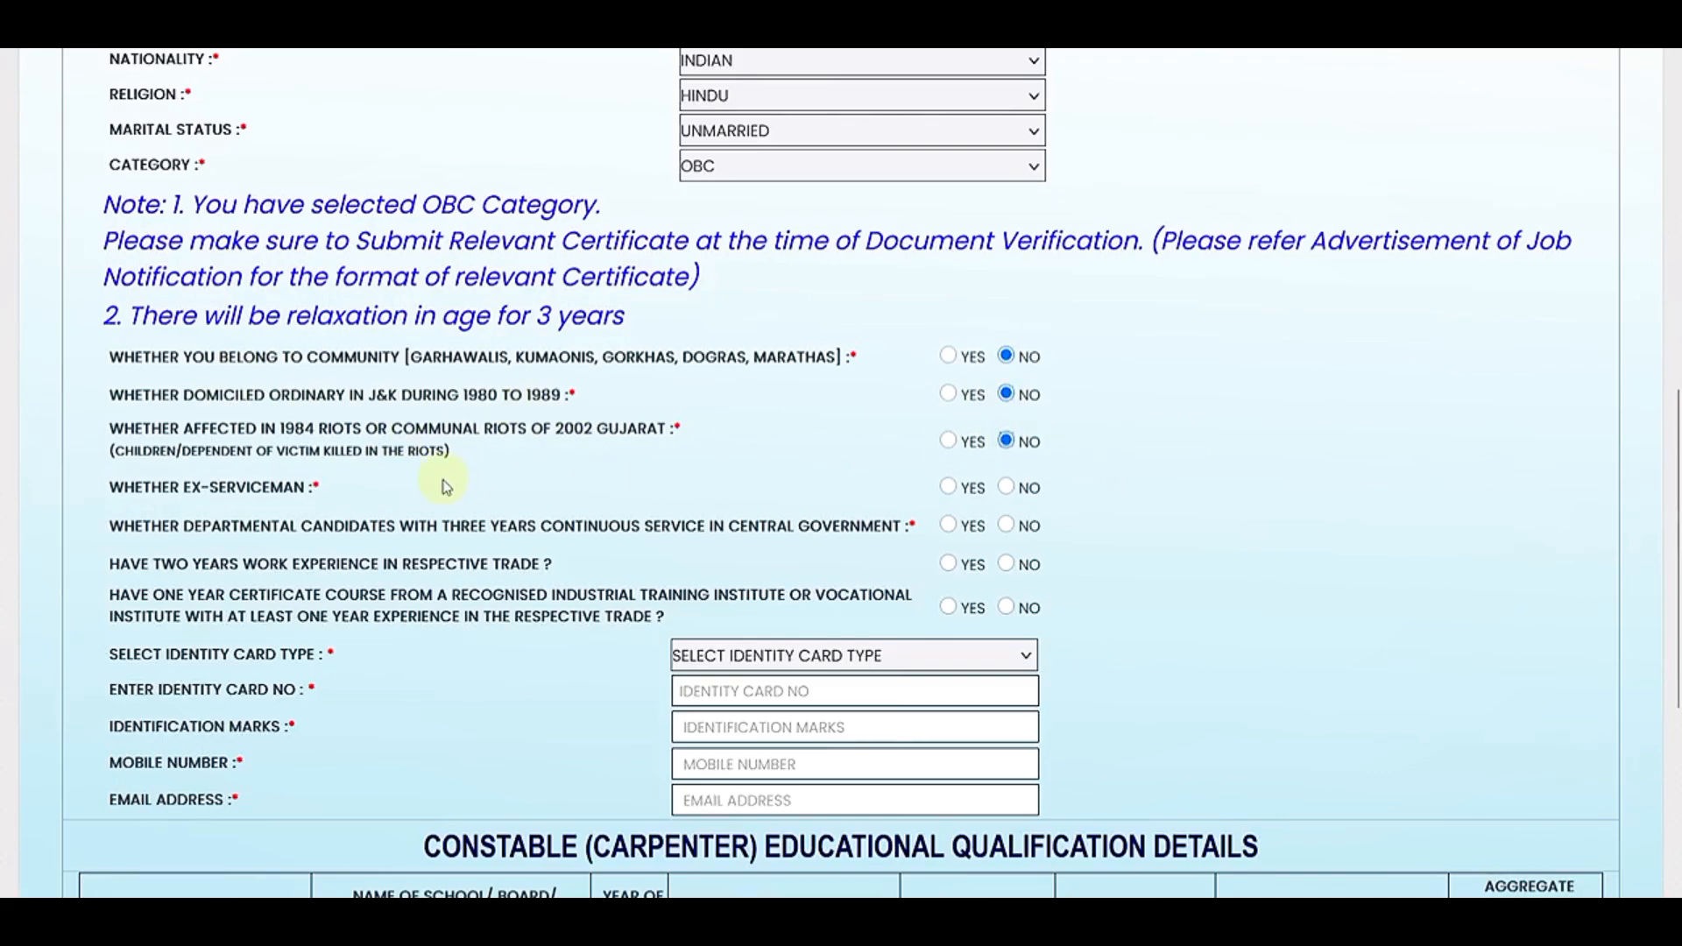
click(947, 488)
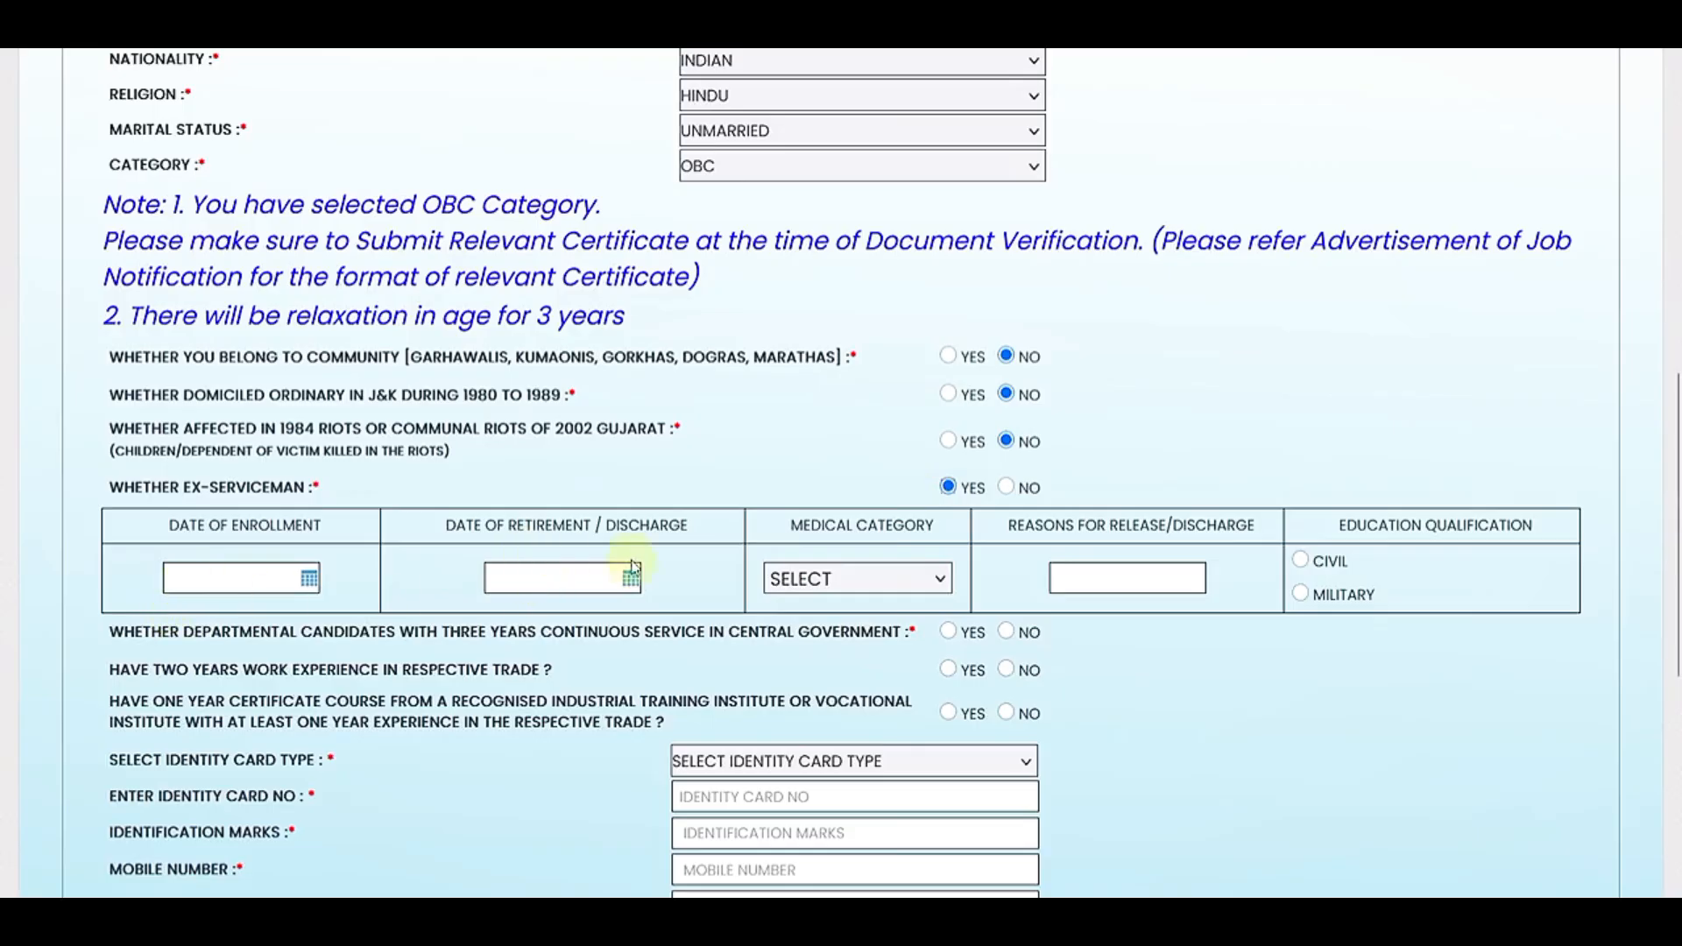
click(813, 576)
click(826, 622)
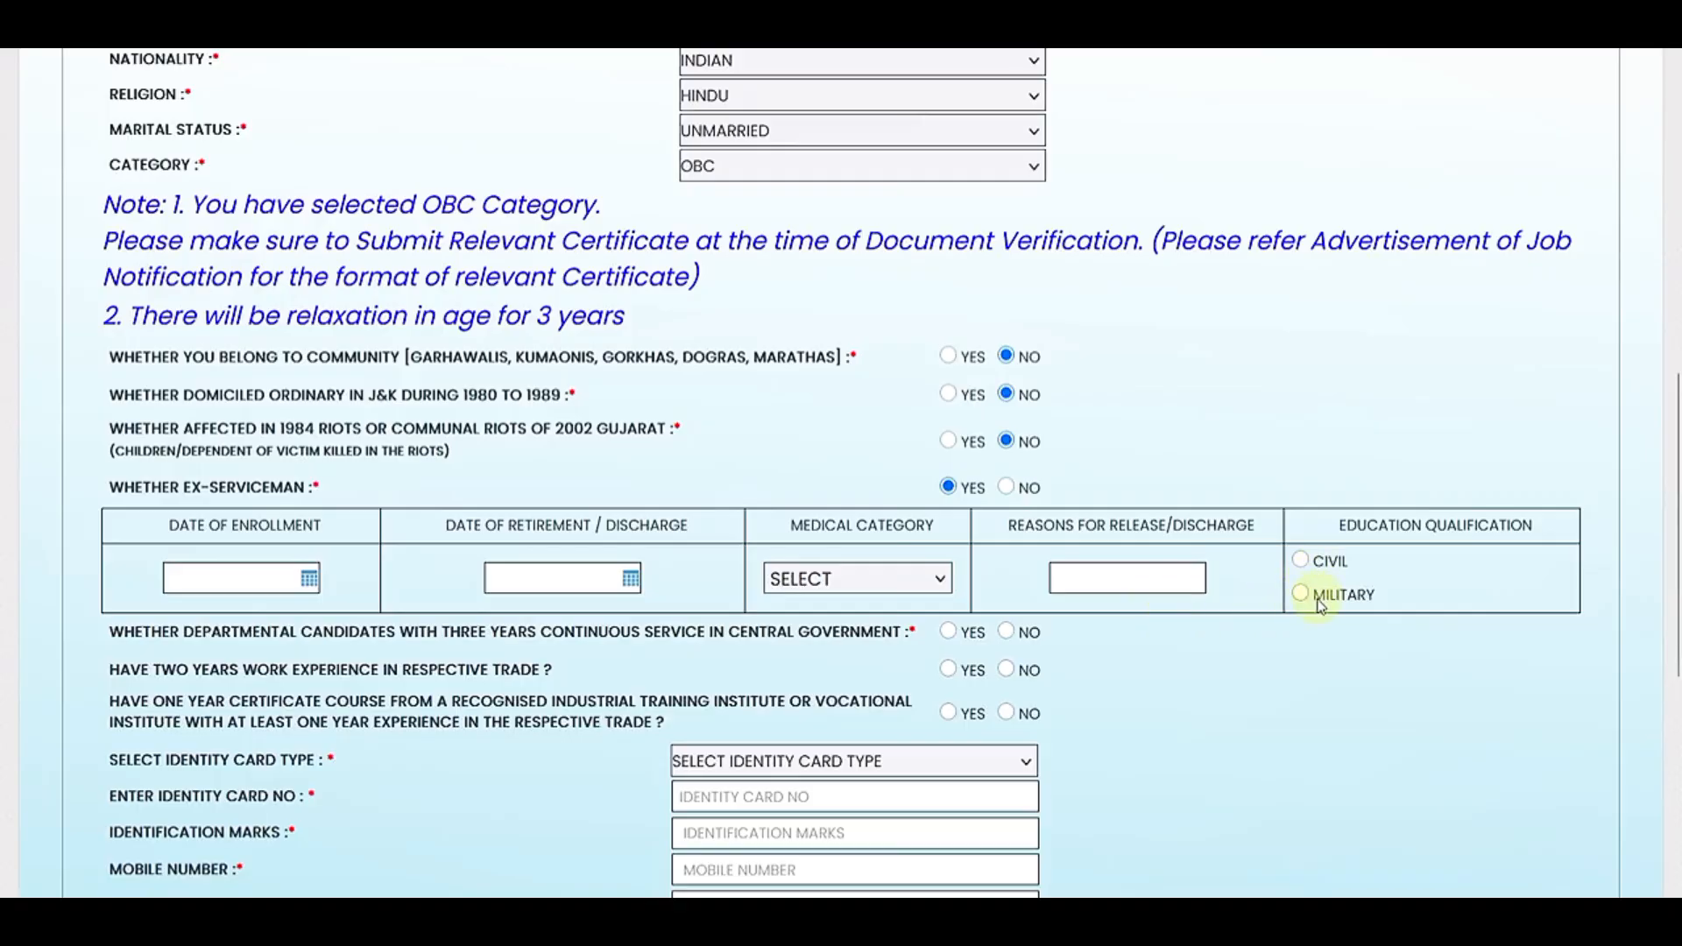
Step: Answer NO to the questions on ex-serviceman status, departmental candidacy, two years' trade work experience and the one-year certificate course
click(1007, 487)
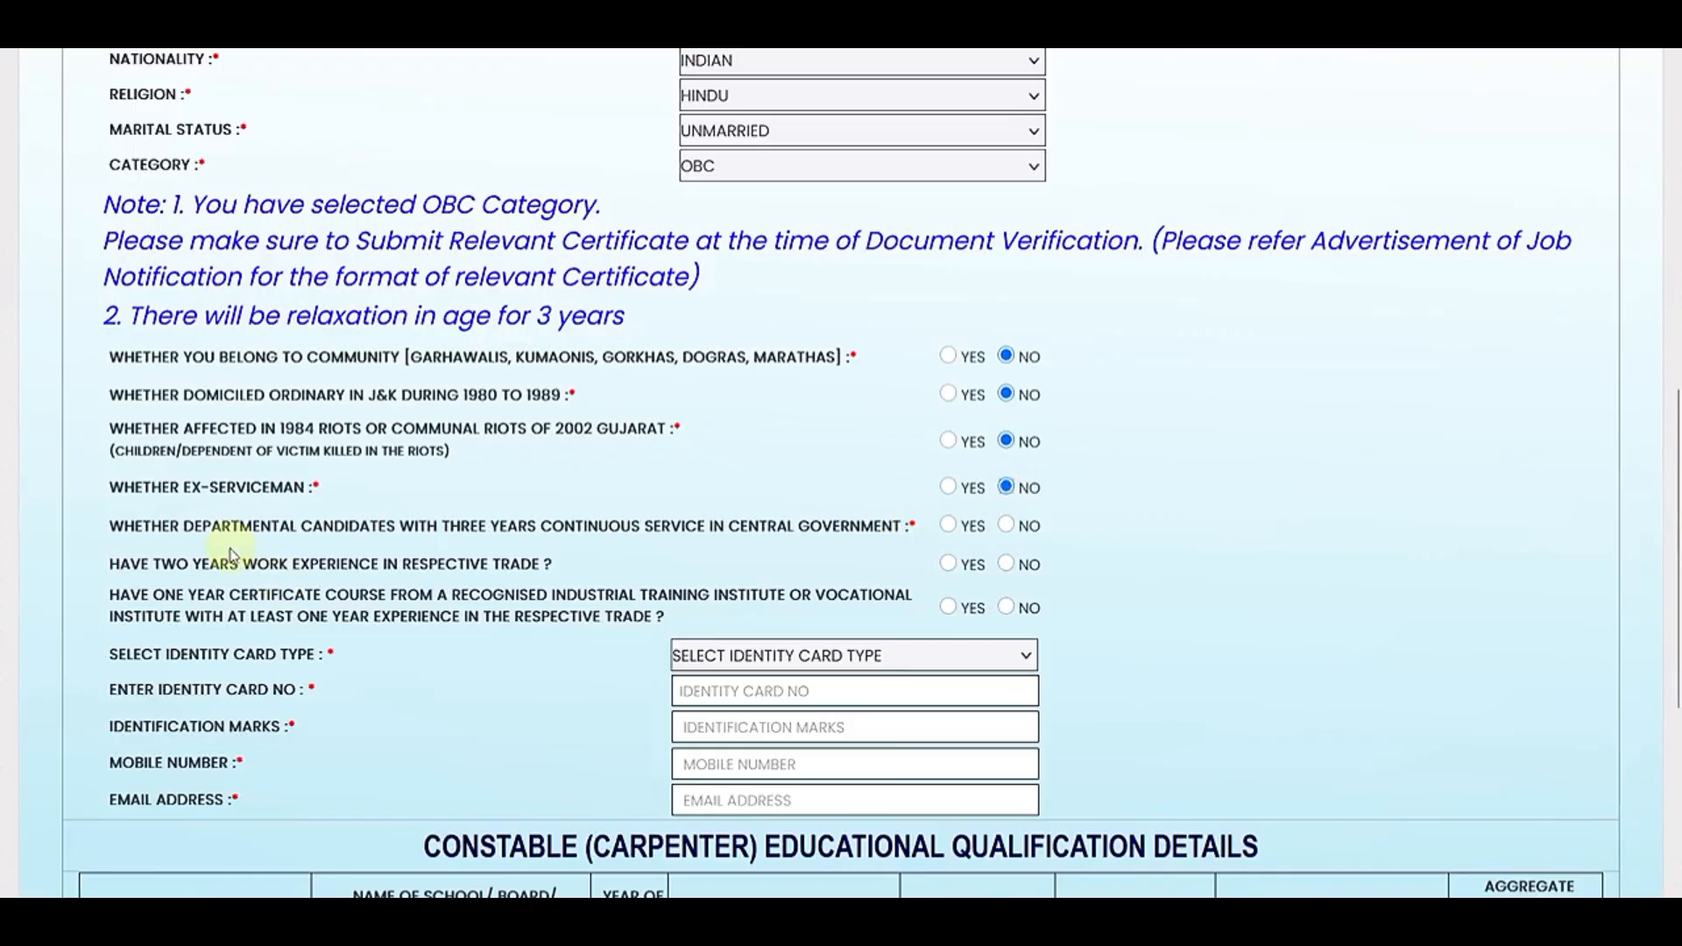
click(1008, 526)
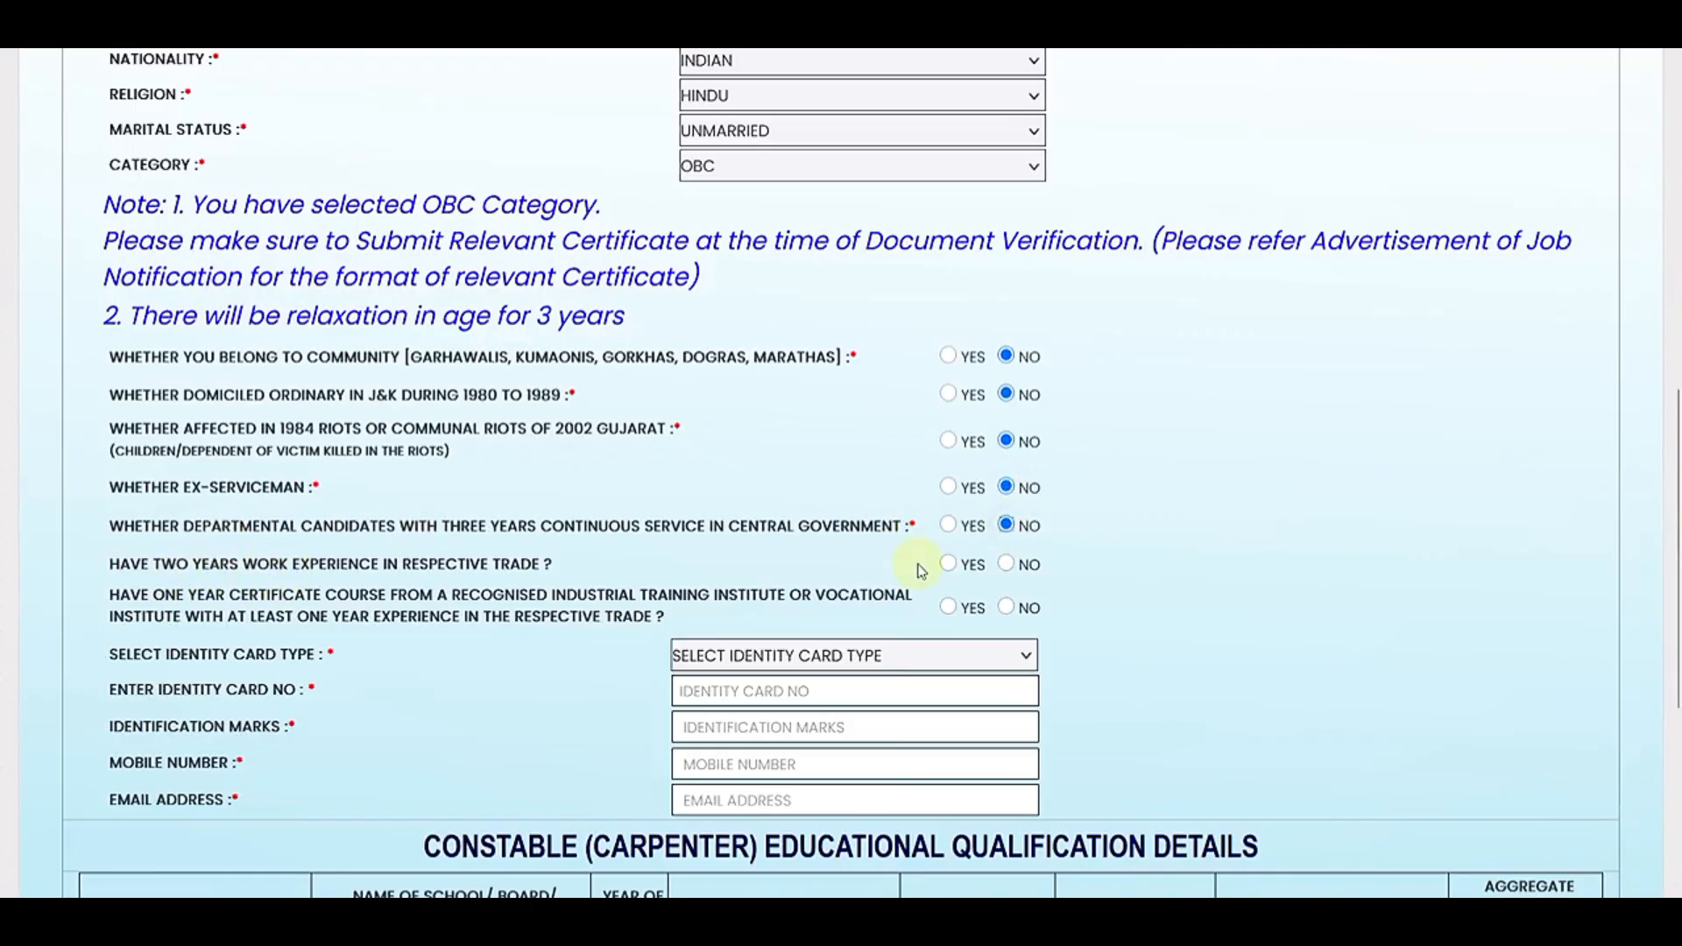
click(947, 565)
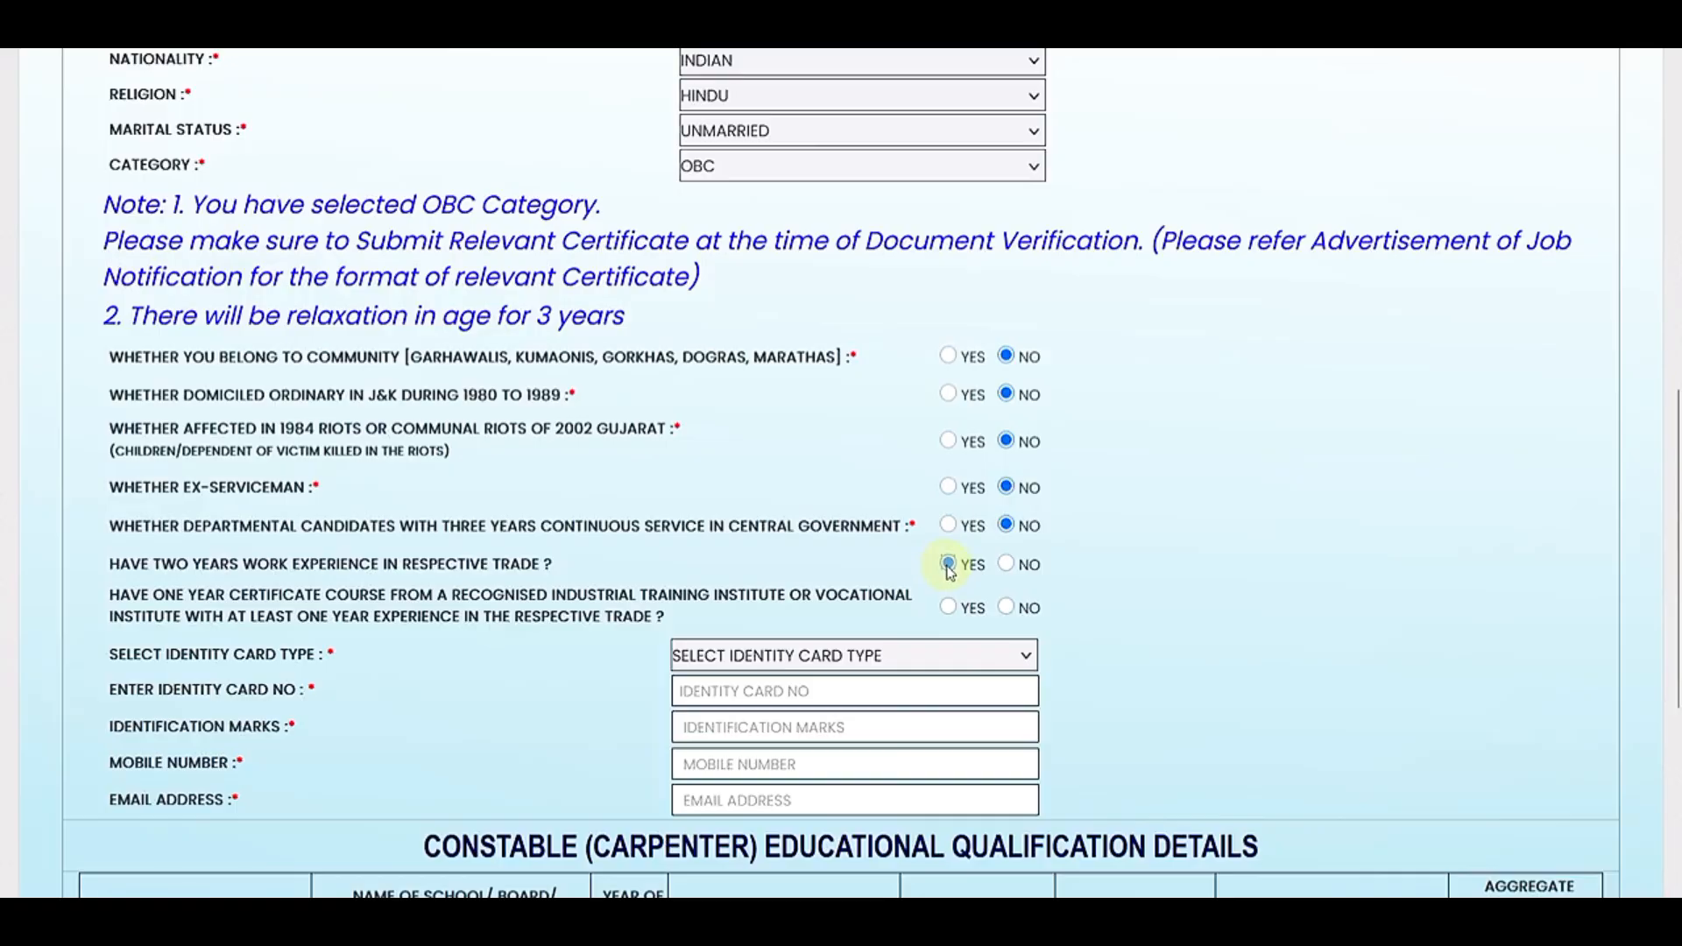
click(1007, 565)
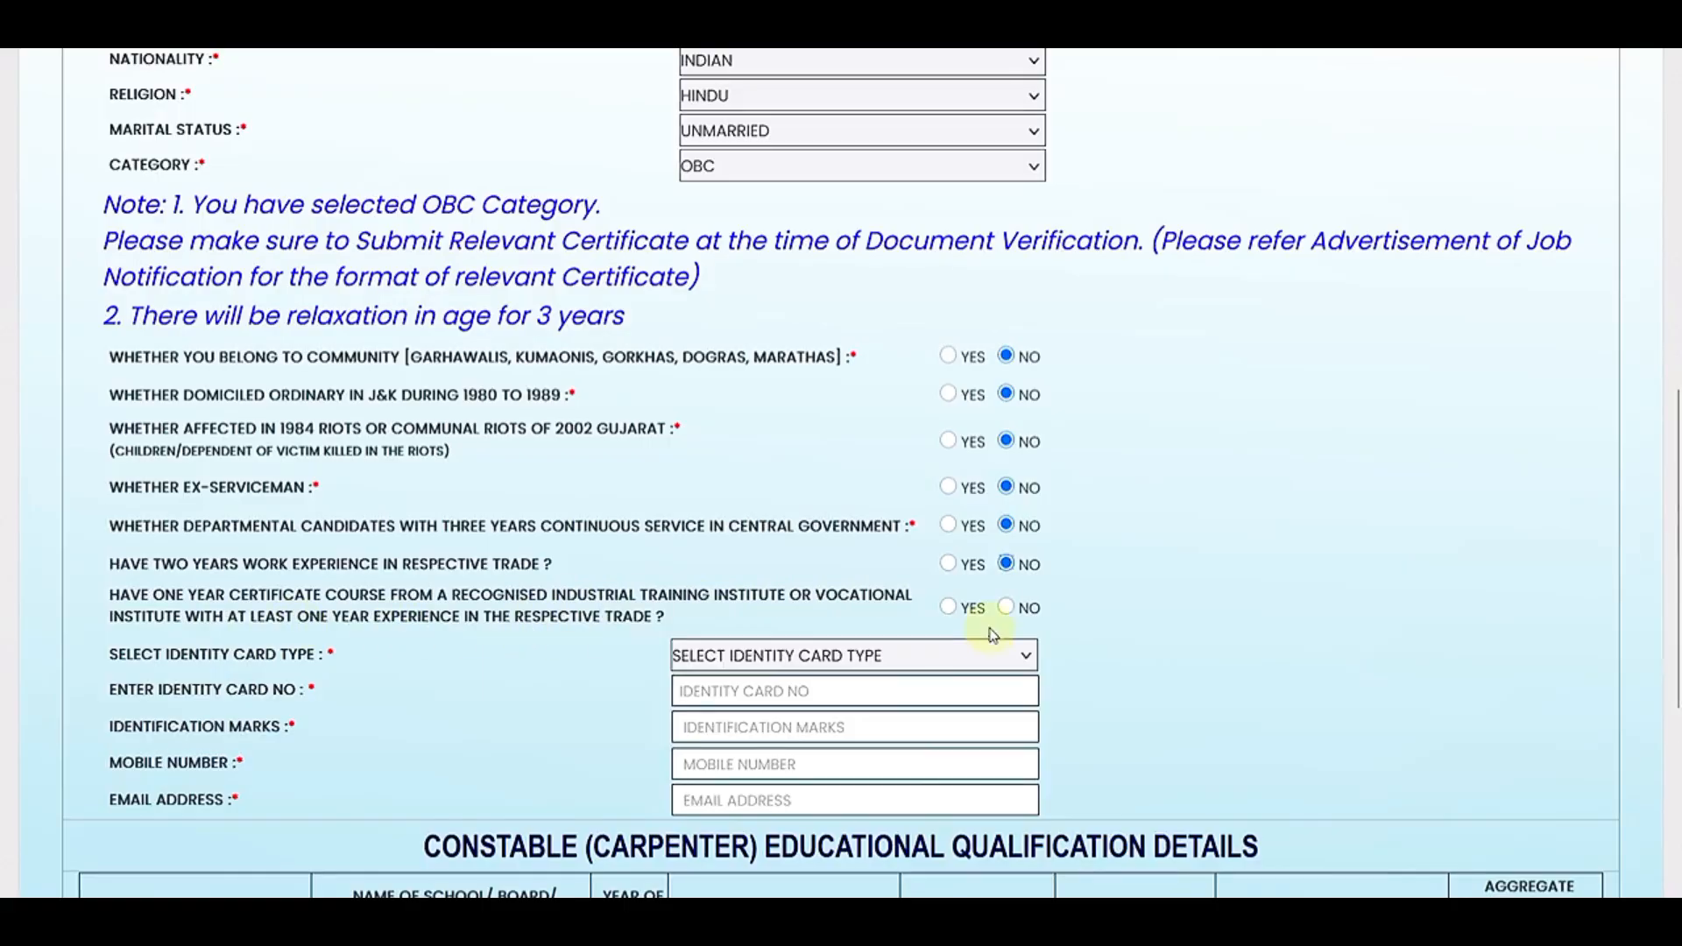
click(950, 609)
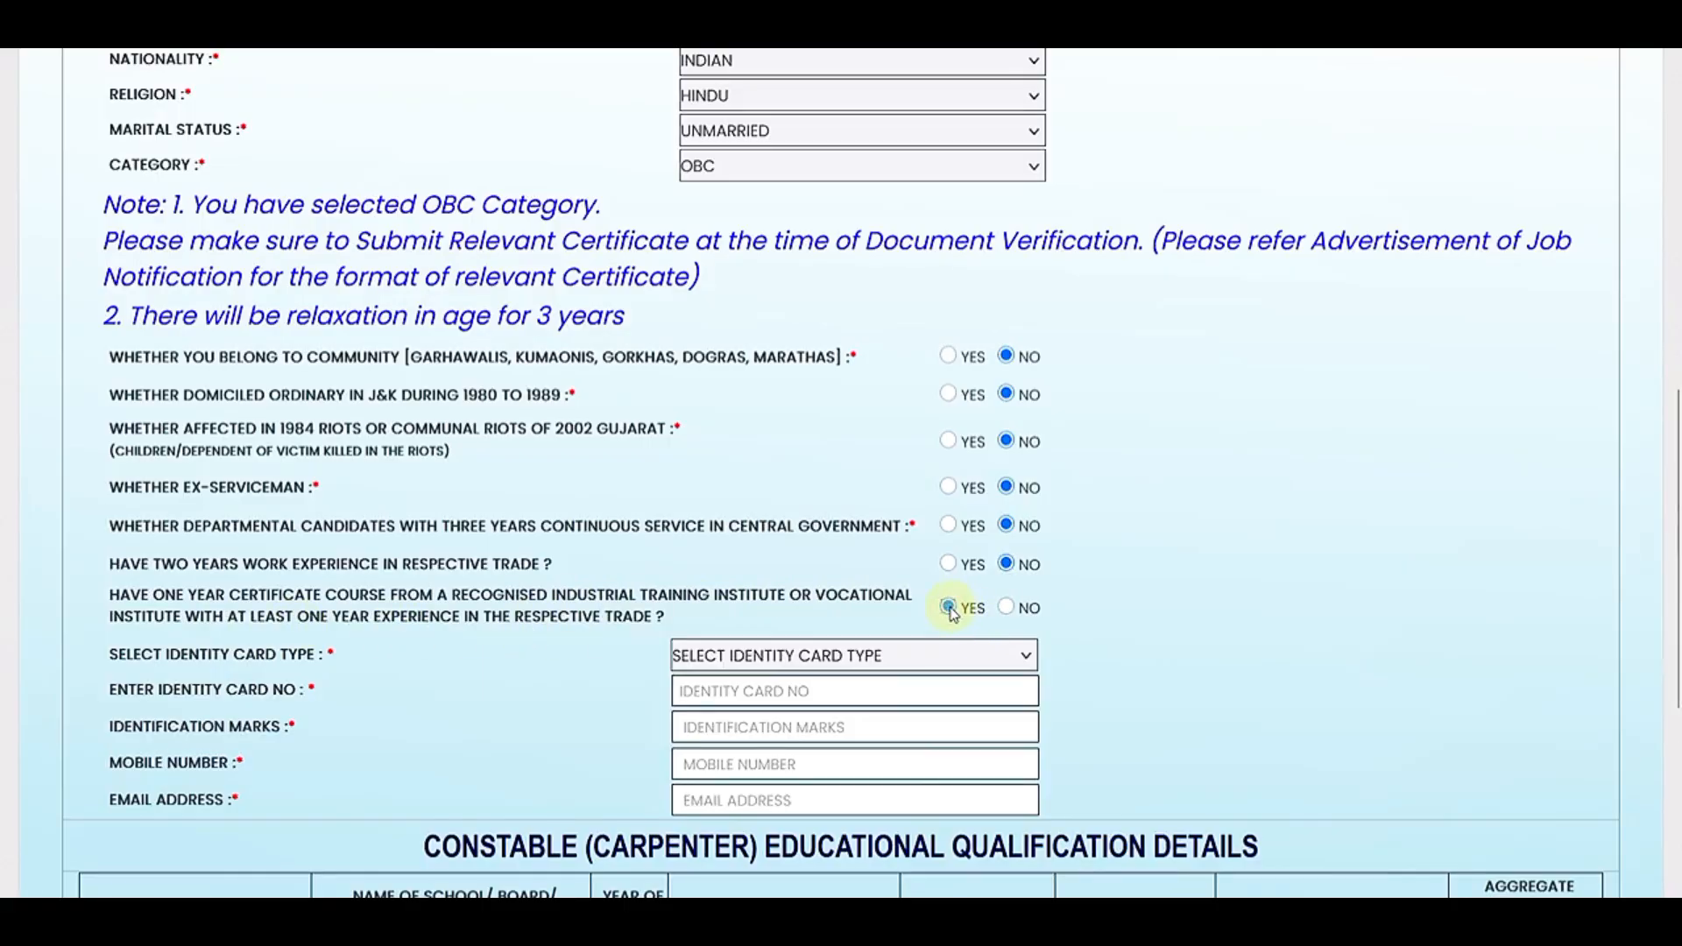
click(1005, 607)
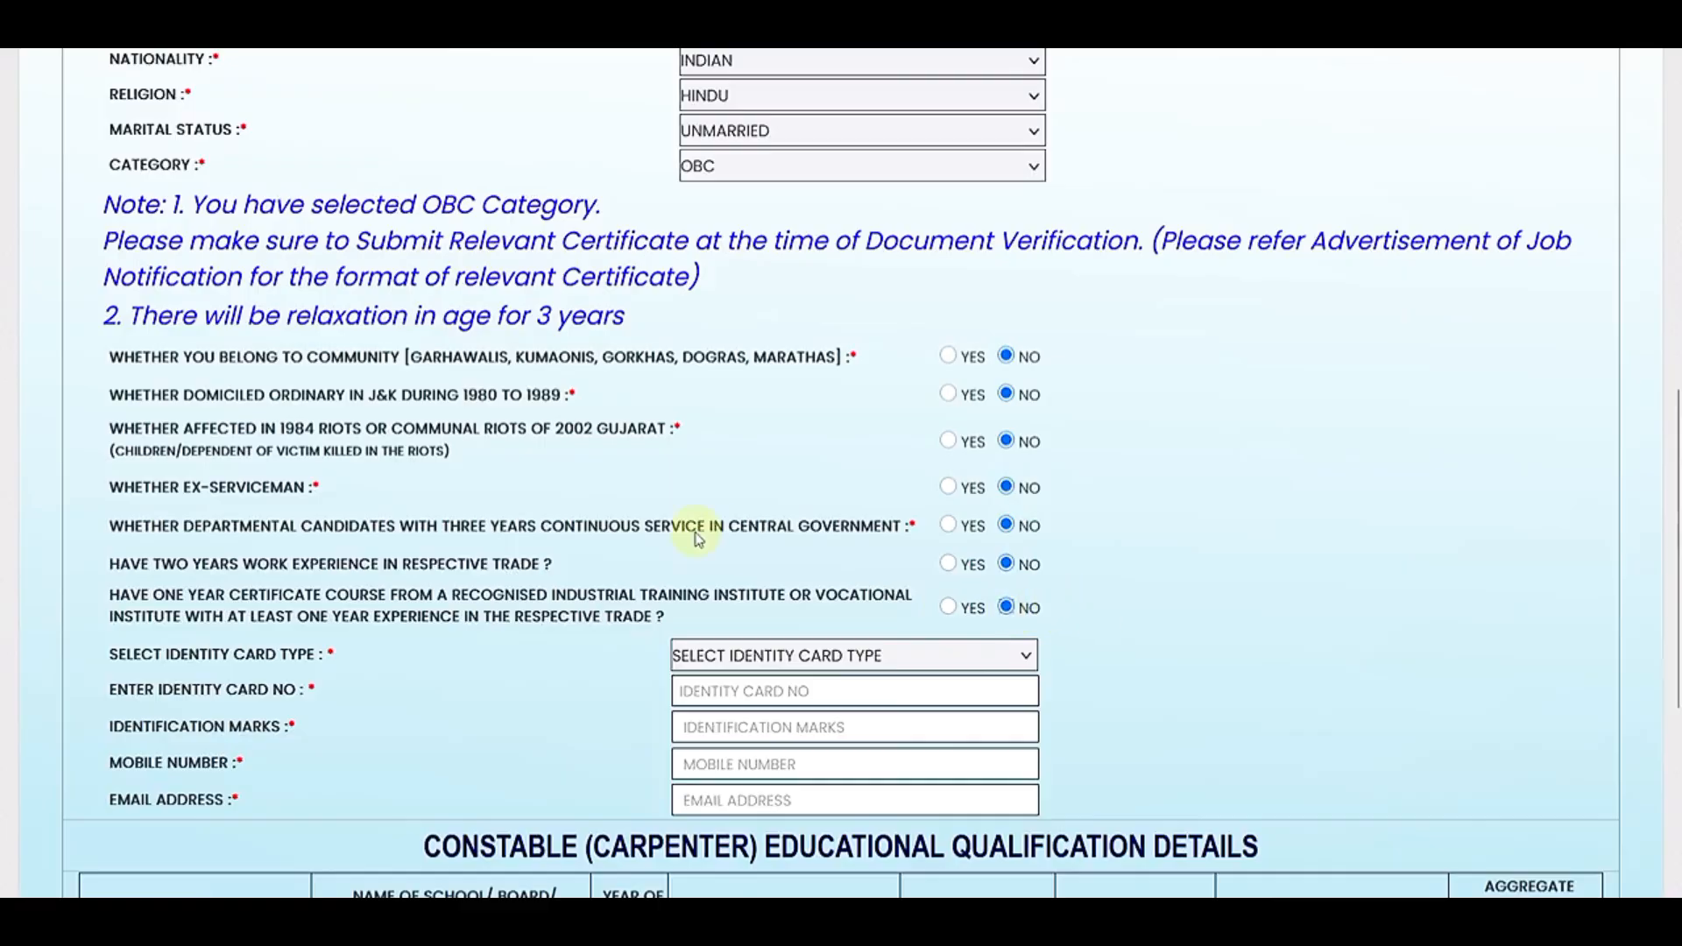
Step: Recheck the carpenter post's qualification requirements and set the identity card type to AADHAAR CARD
scroll(698, 539, up, 8)
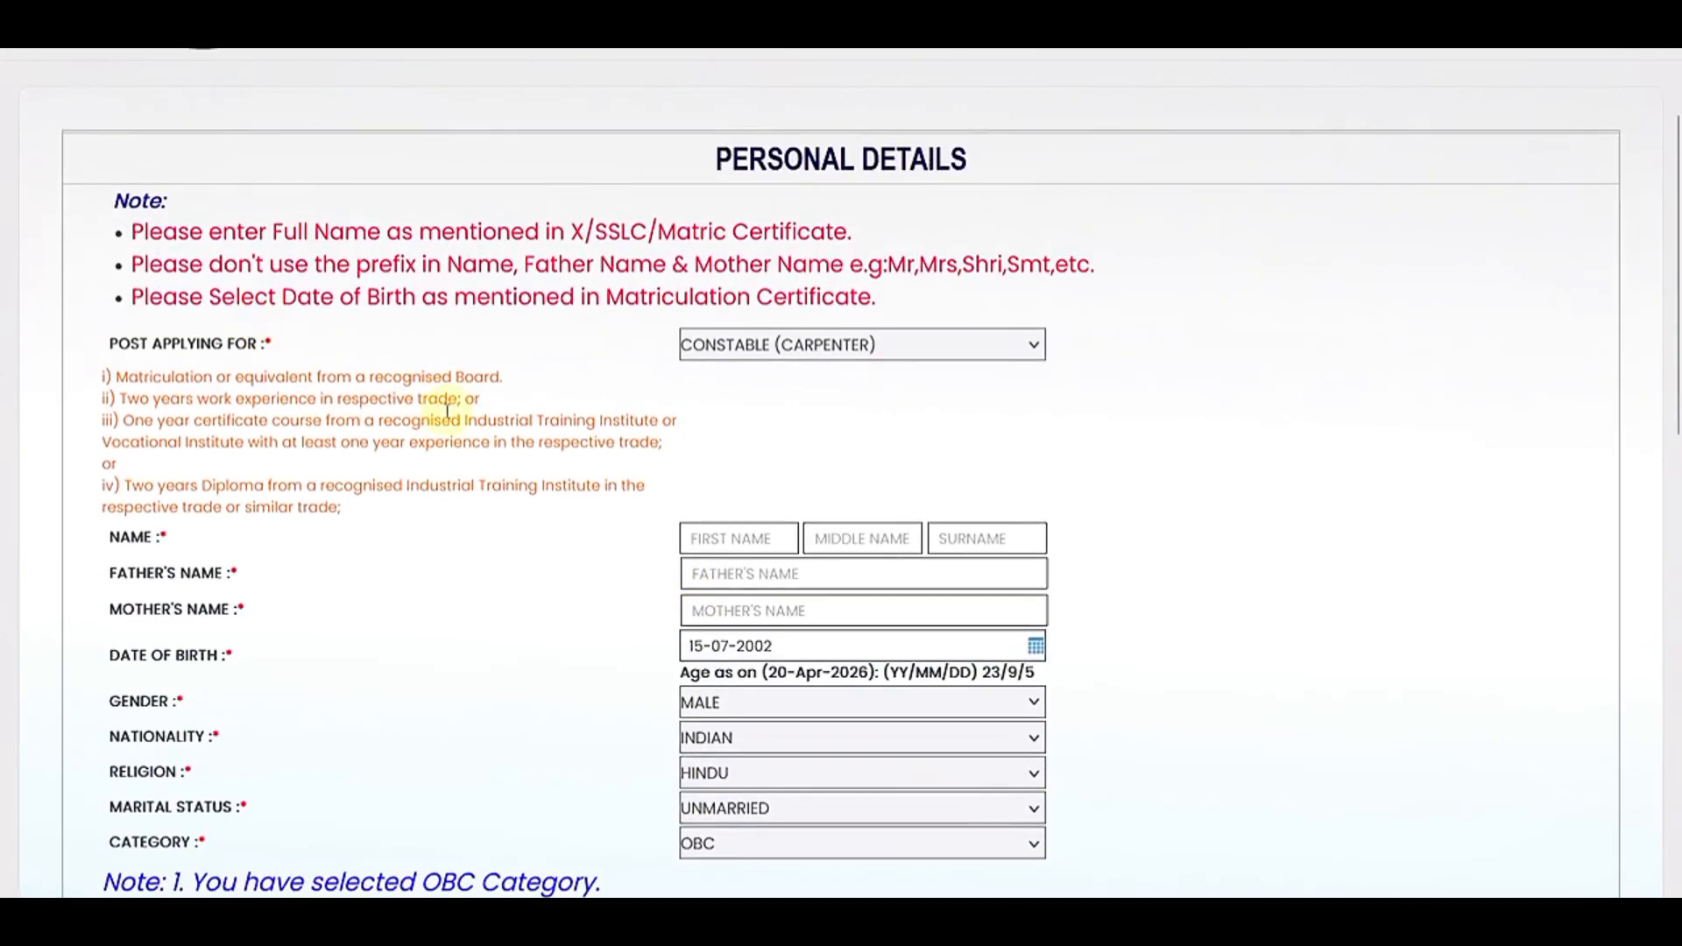
scroll(495, 496, down, 10)
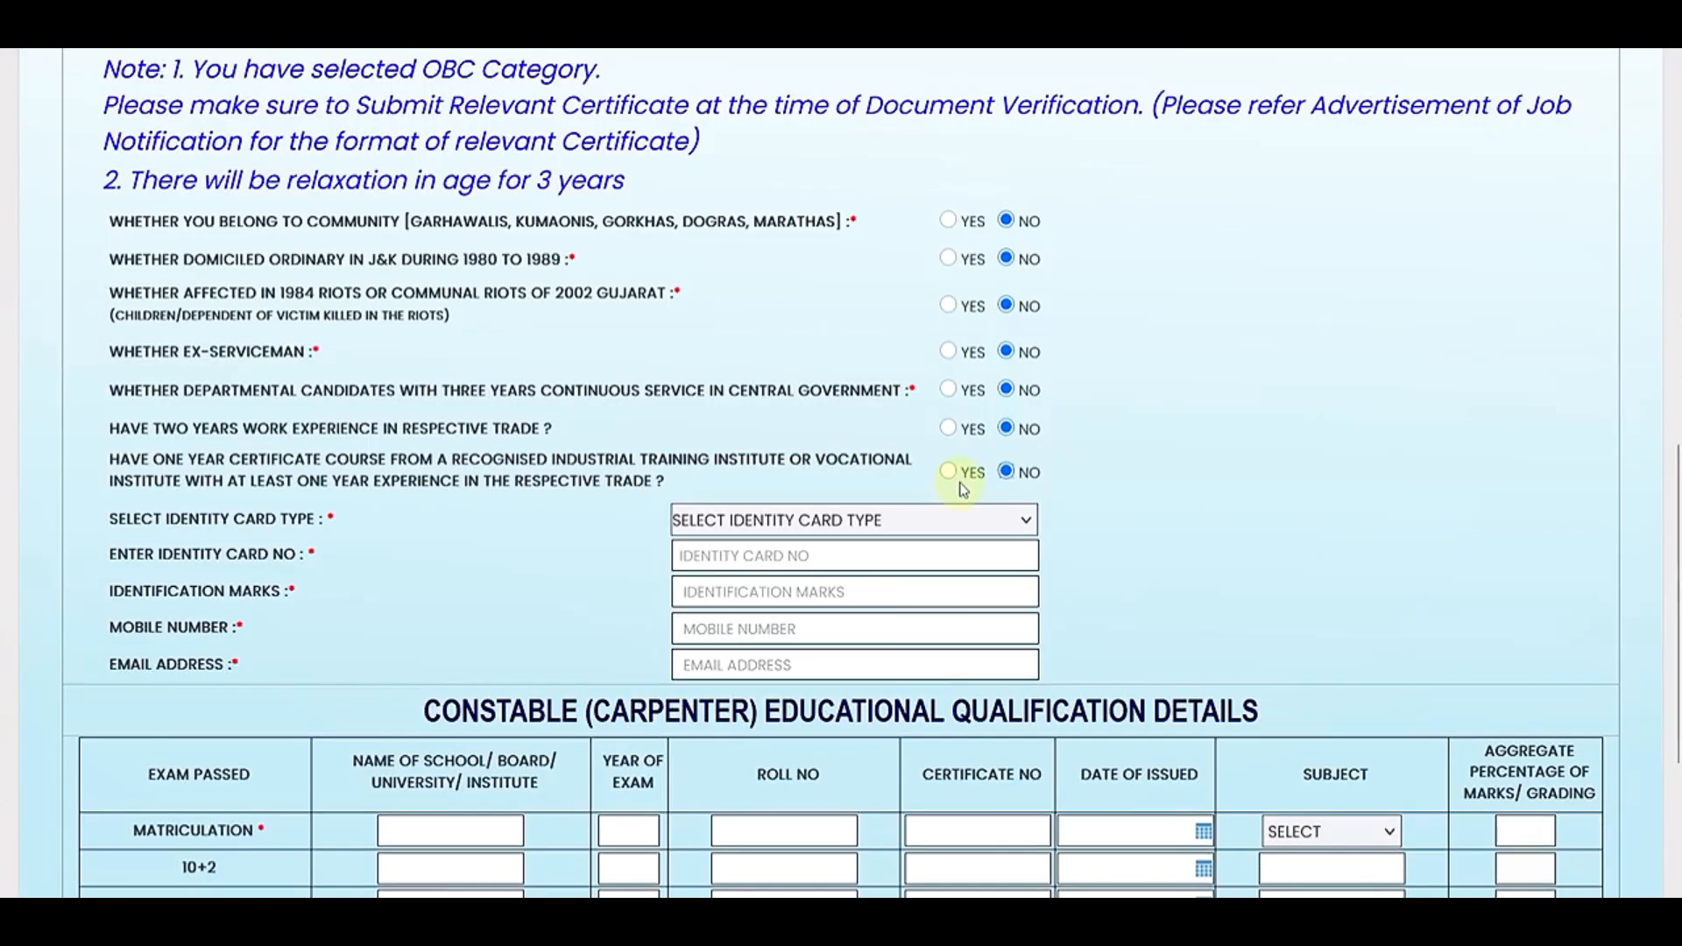
click(745, 529)
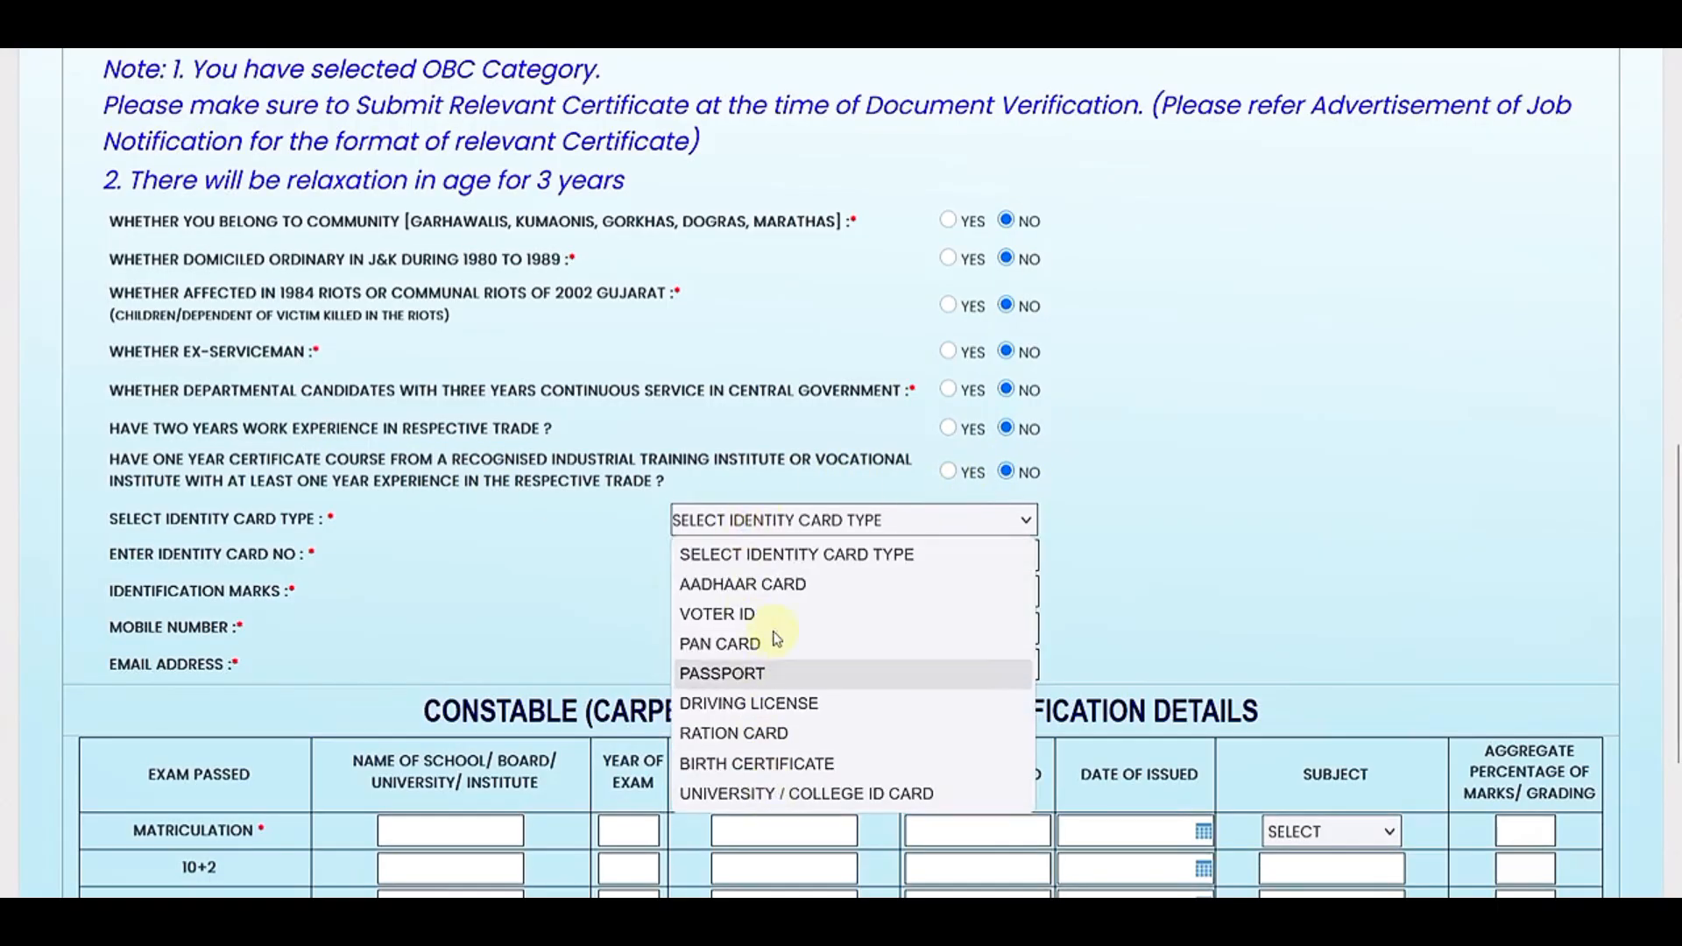
click(747, 585)
scroll(593, 557, down, 1)
scroll(592, 558, down, 1)
Step: Go through the Aadhaar number, identification marks, mobile number and email address fields without filling them in
click(723, 423)
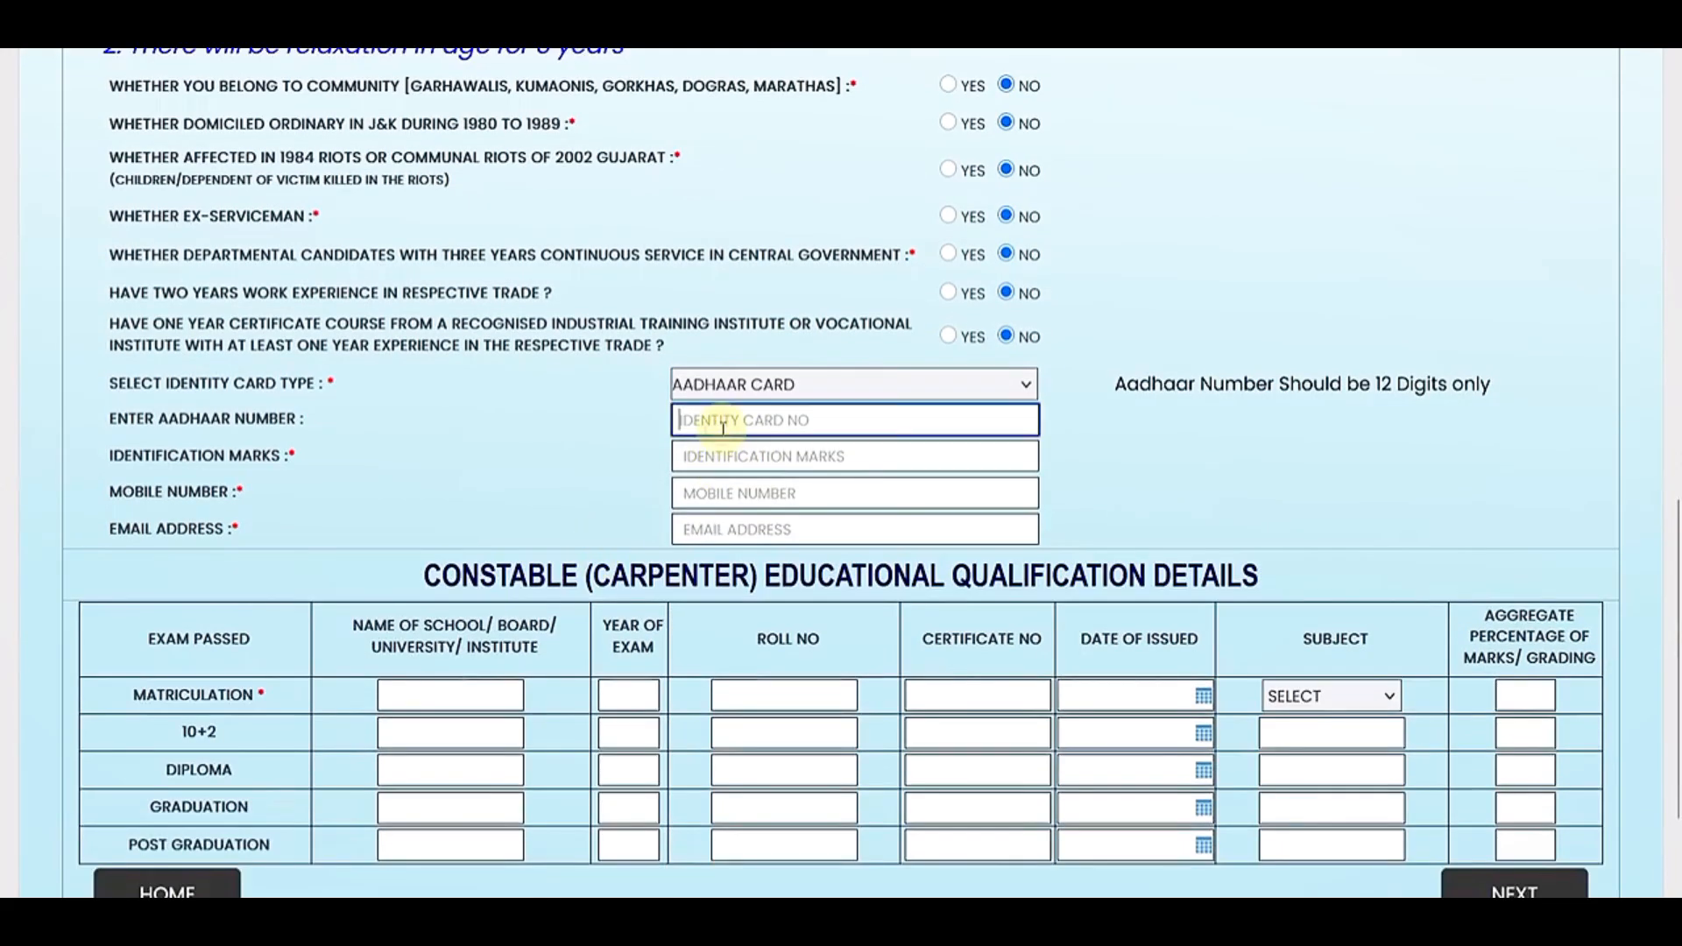
click(736, 456)
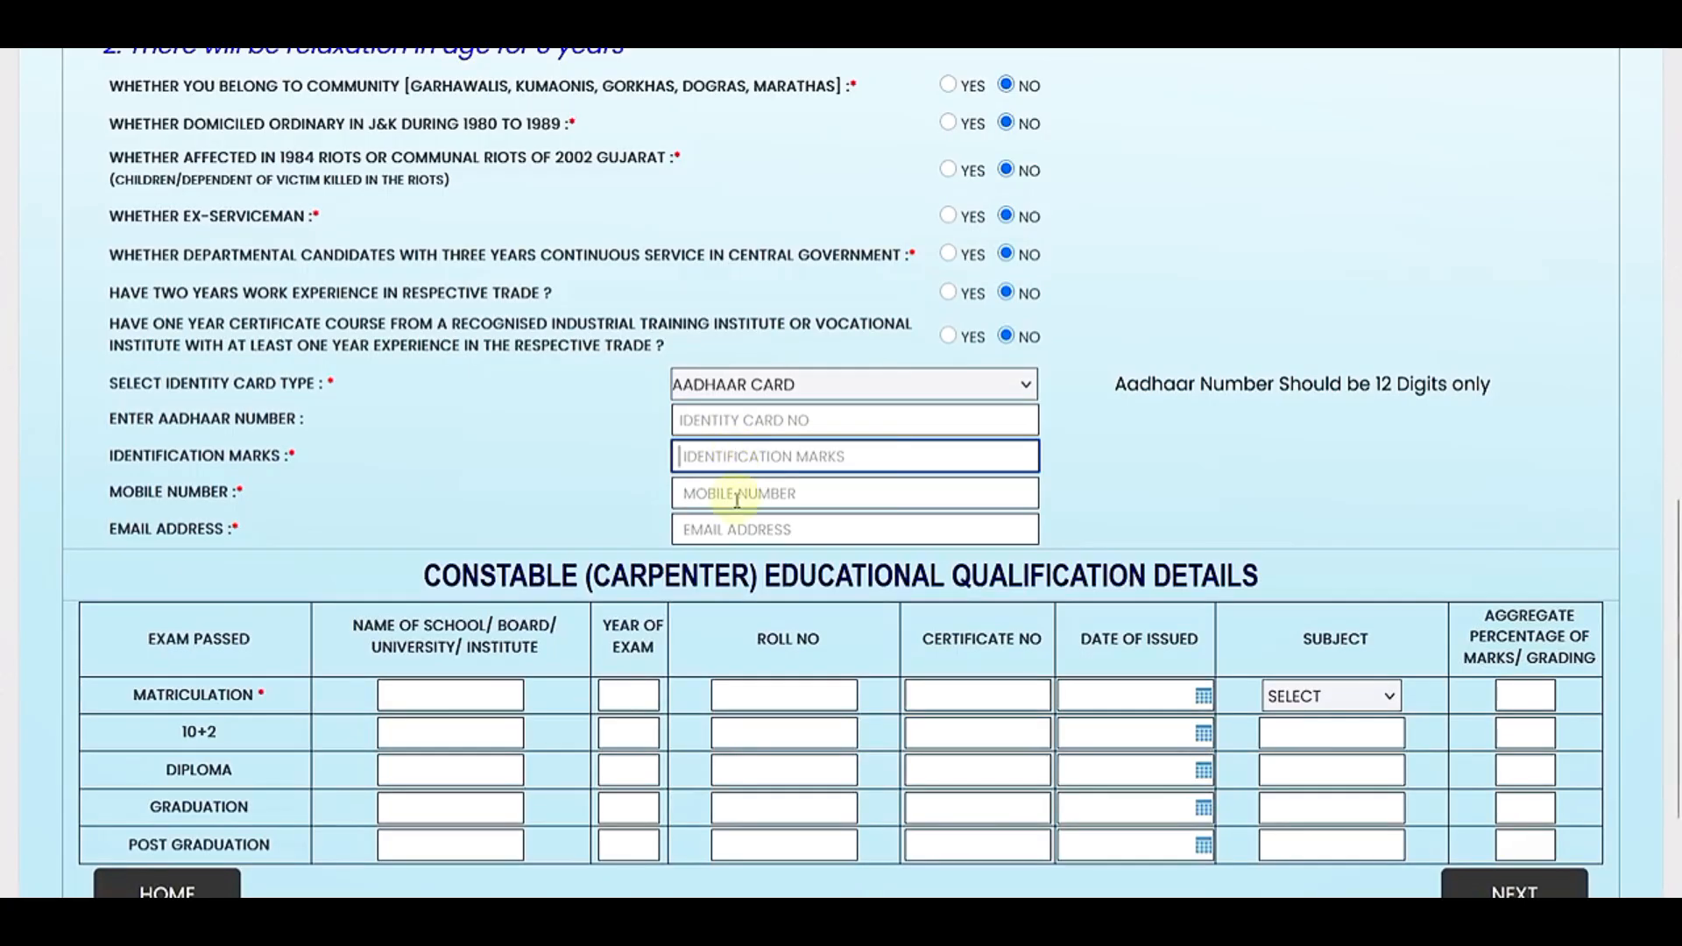
click(735, 495)
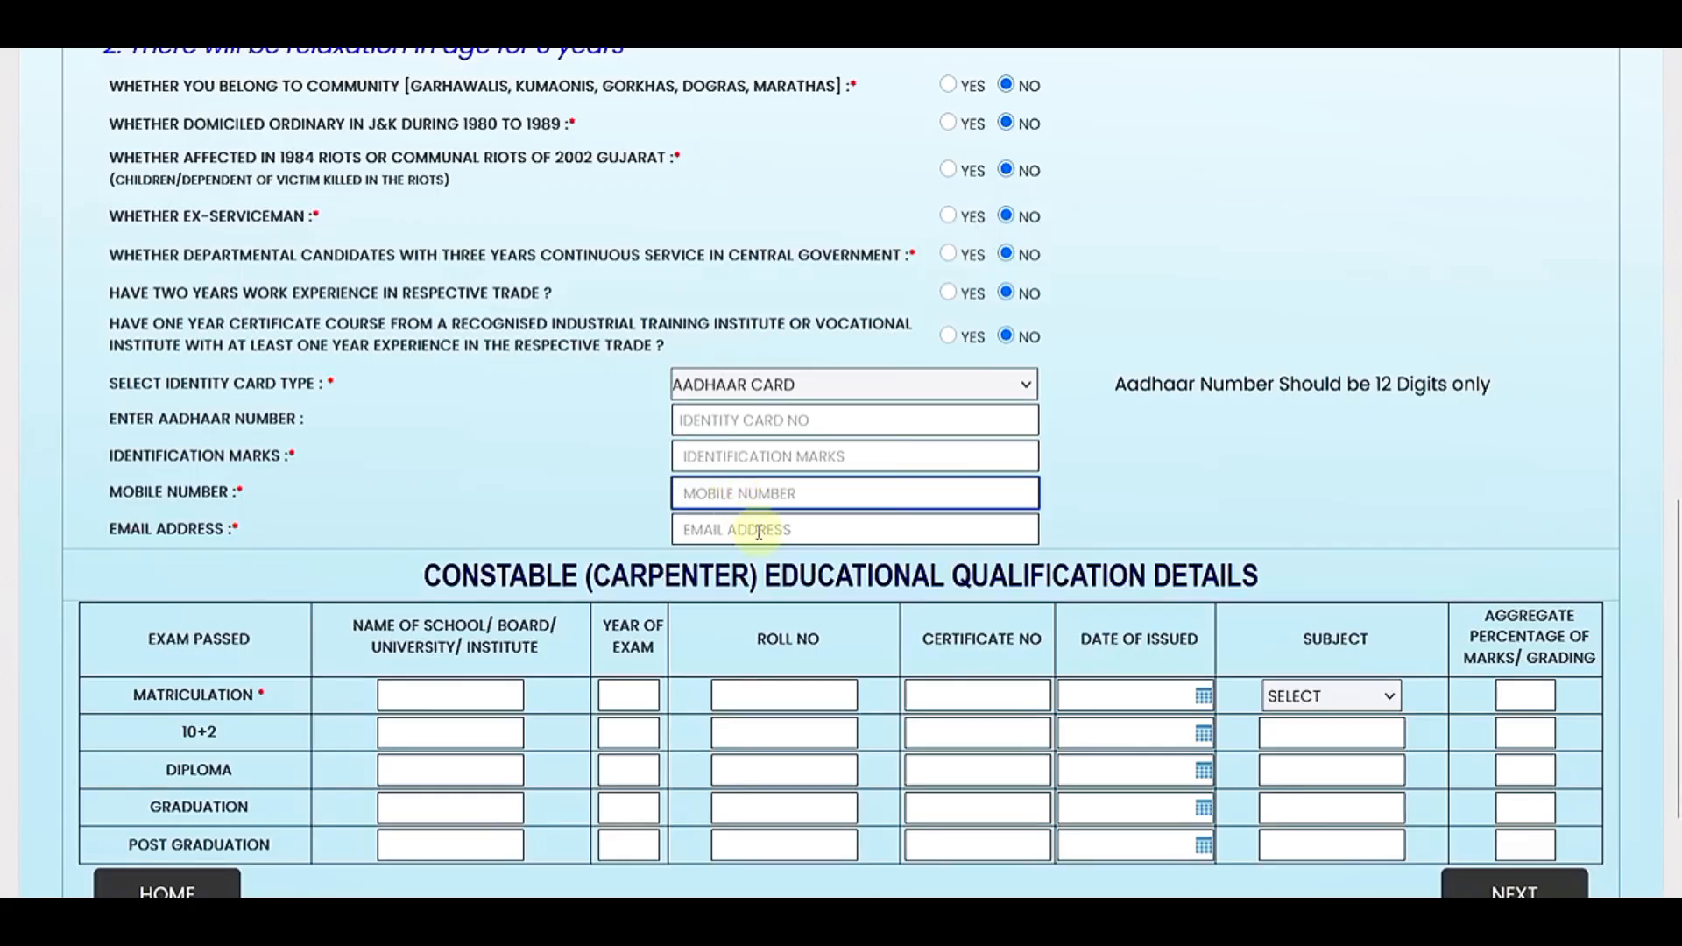
scroll(756, 529, down, 2)
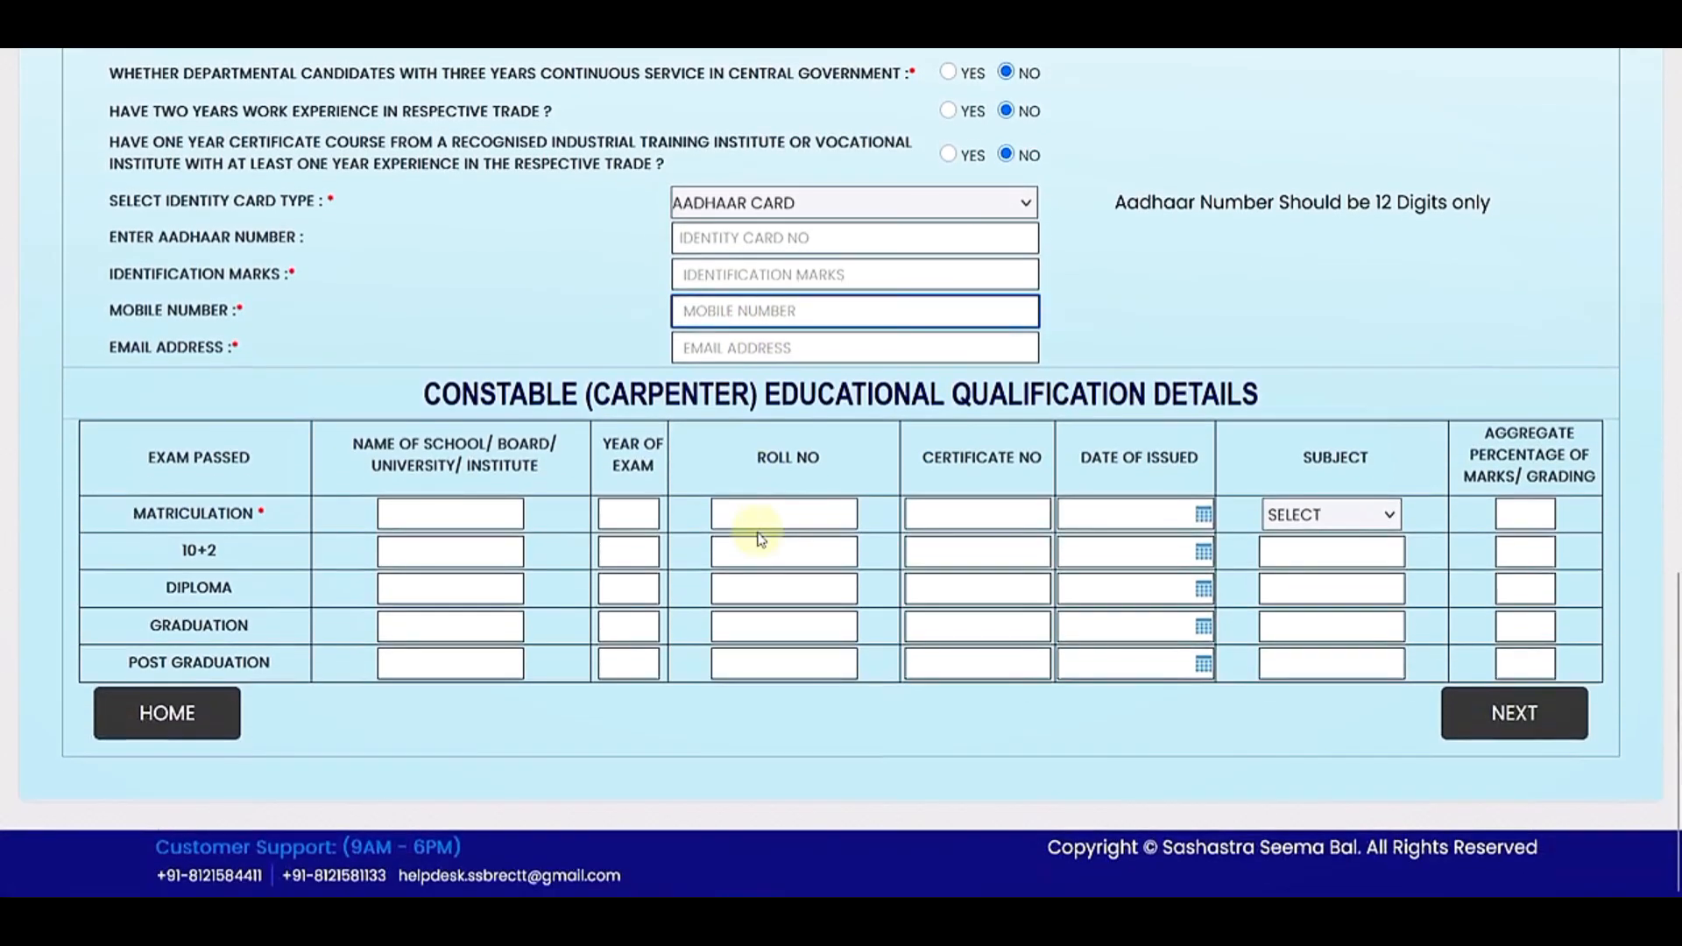
Step: Enter BSER as the matriculation board and 2022 as the year of exam in the educational qualification details
click(420, 514)
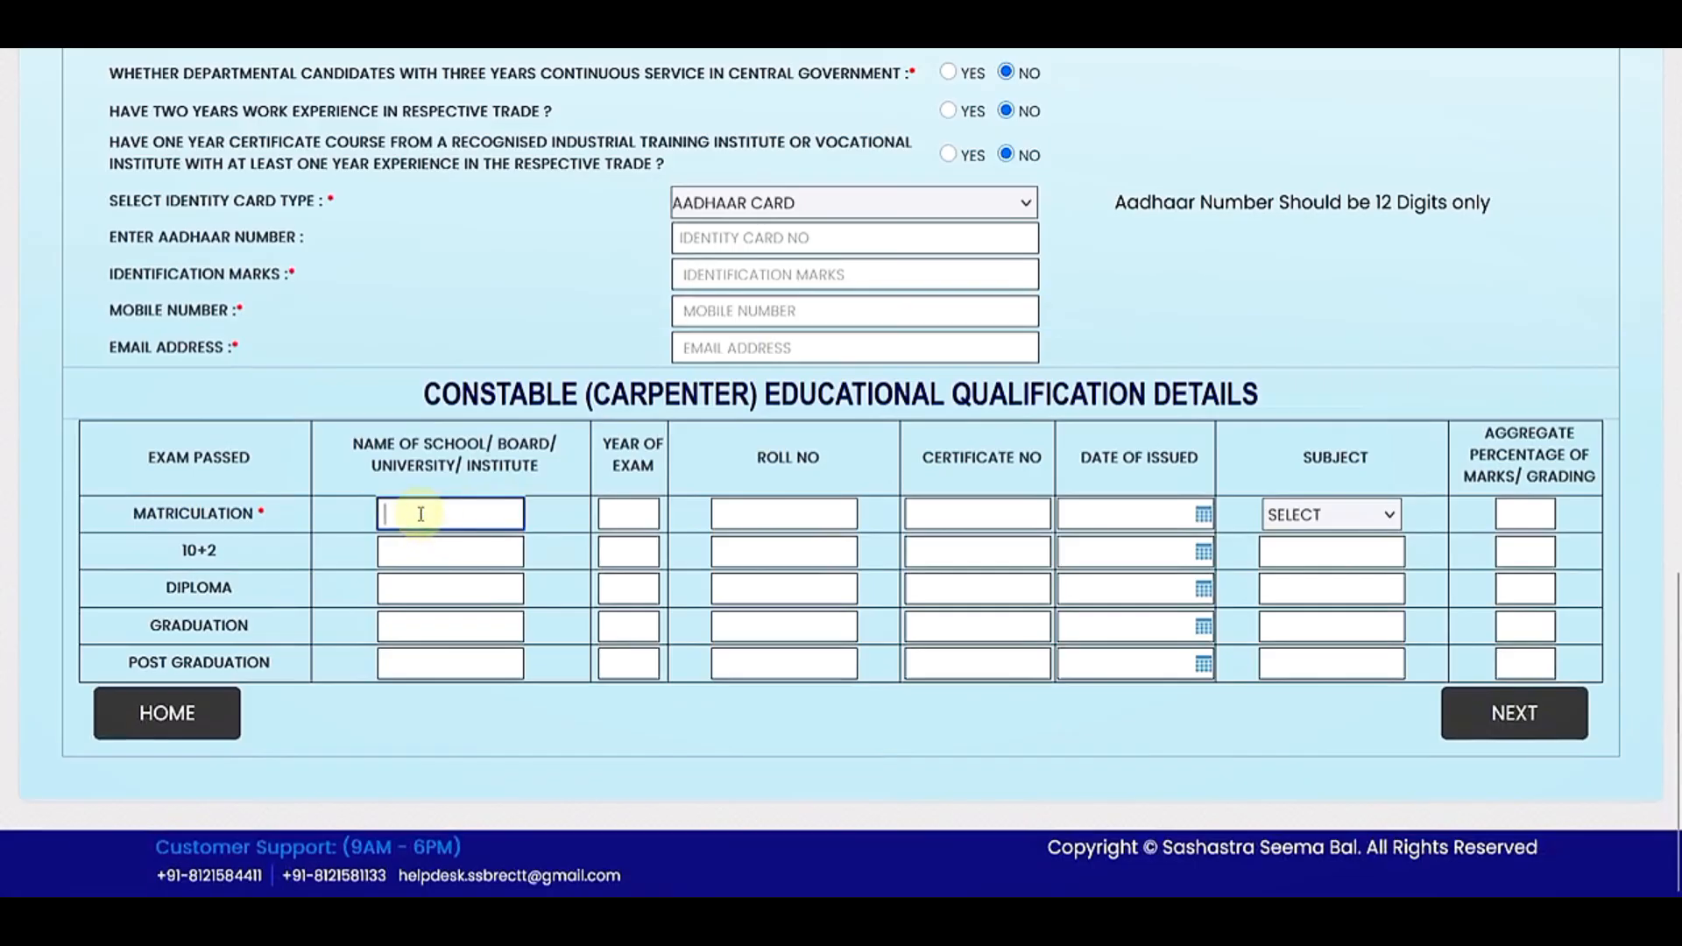
text(BSER)
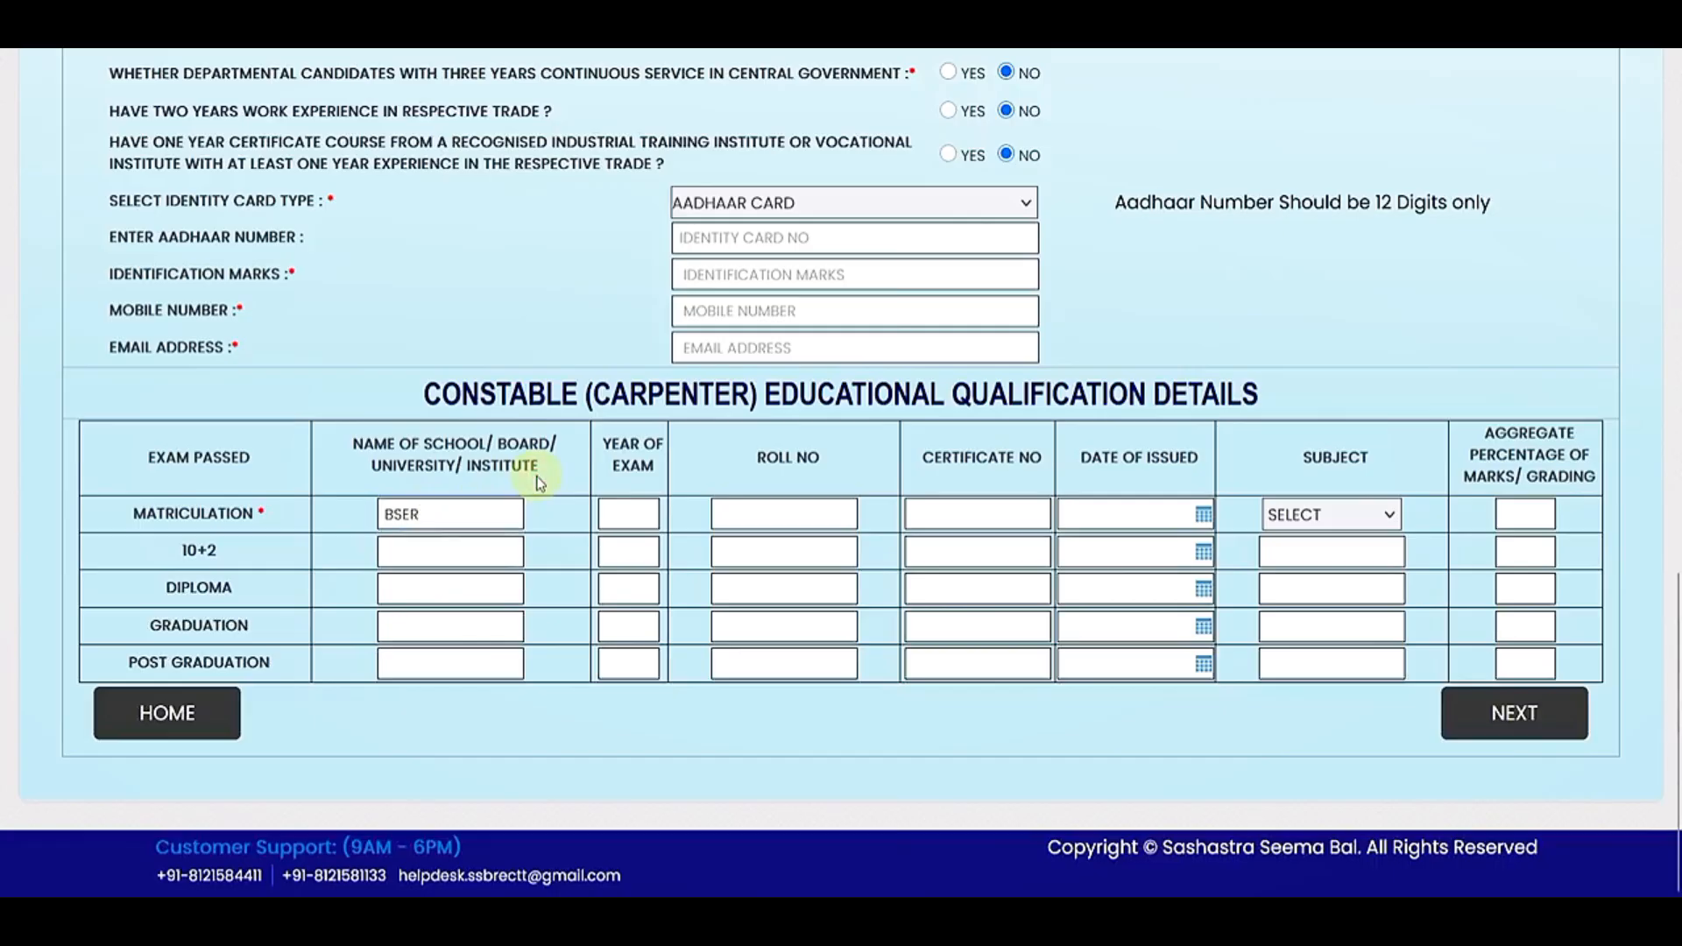
click(616, 506)
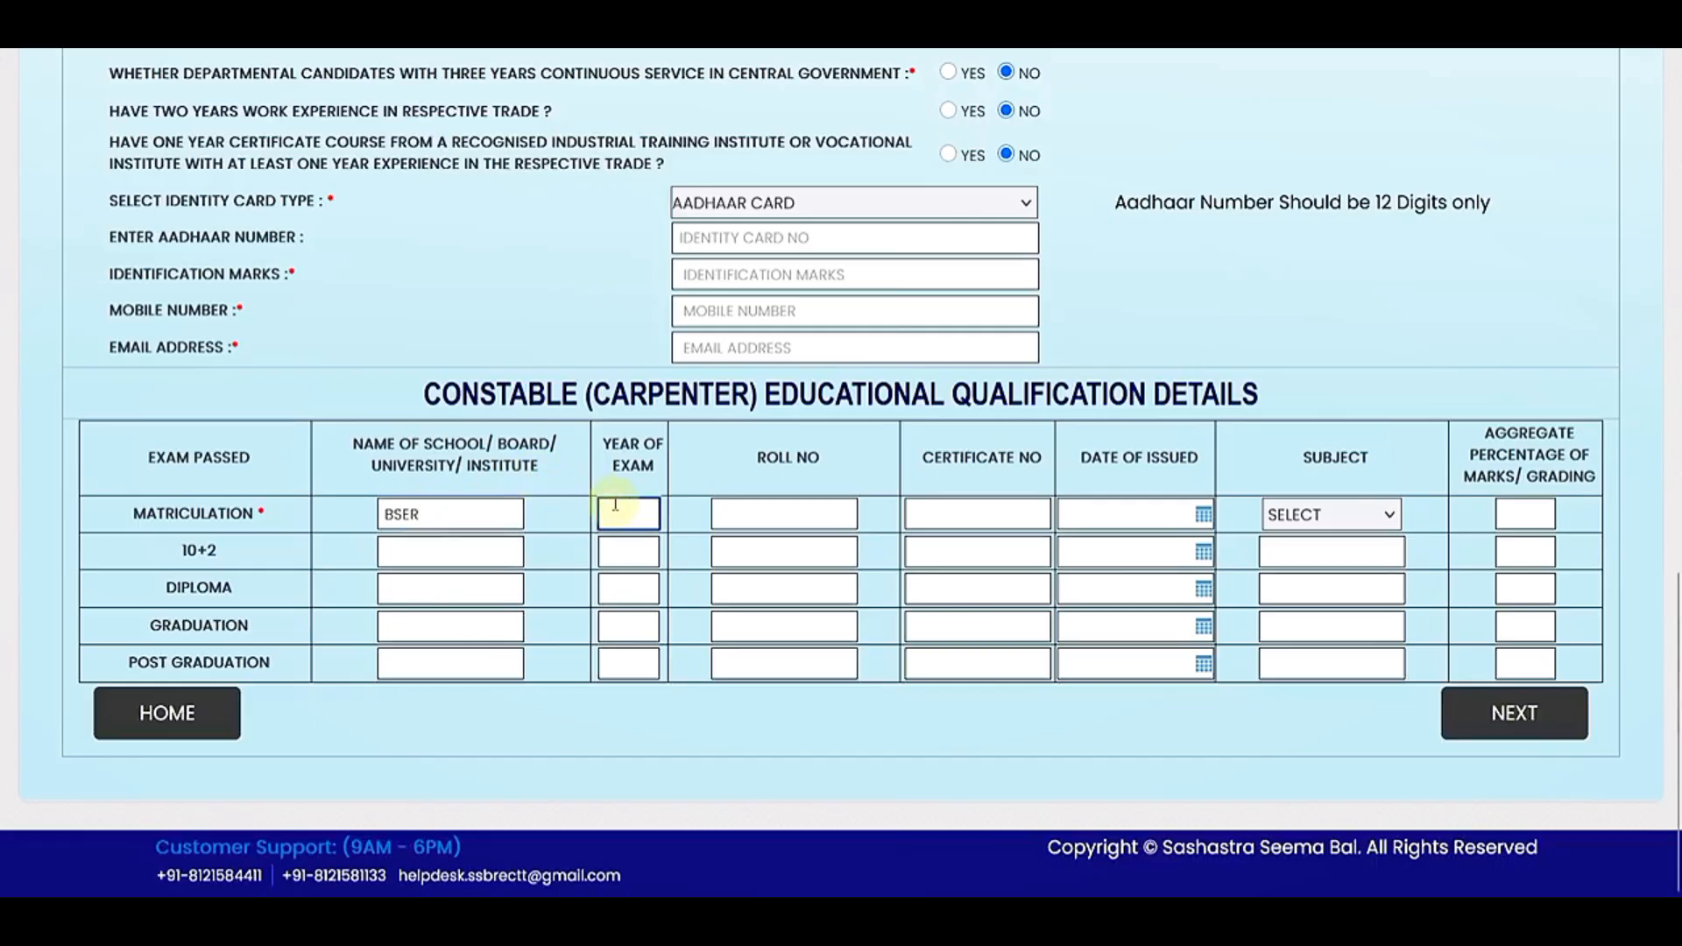
text(2022)
Step: Go through the matriculation row's roll number, certificate number and date of issue fields without filling them in
click(755, 510)
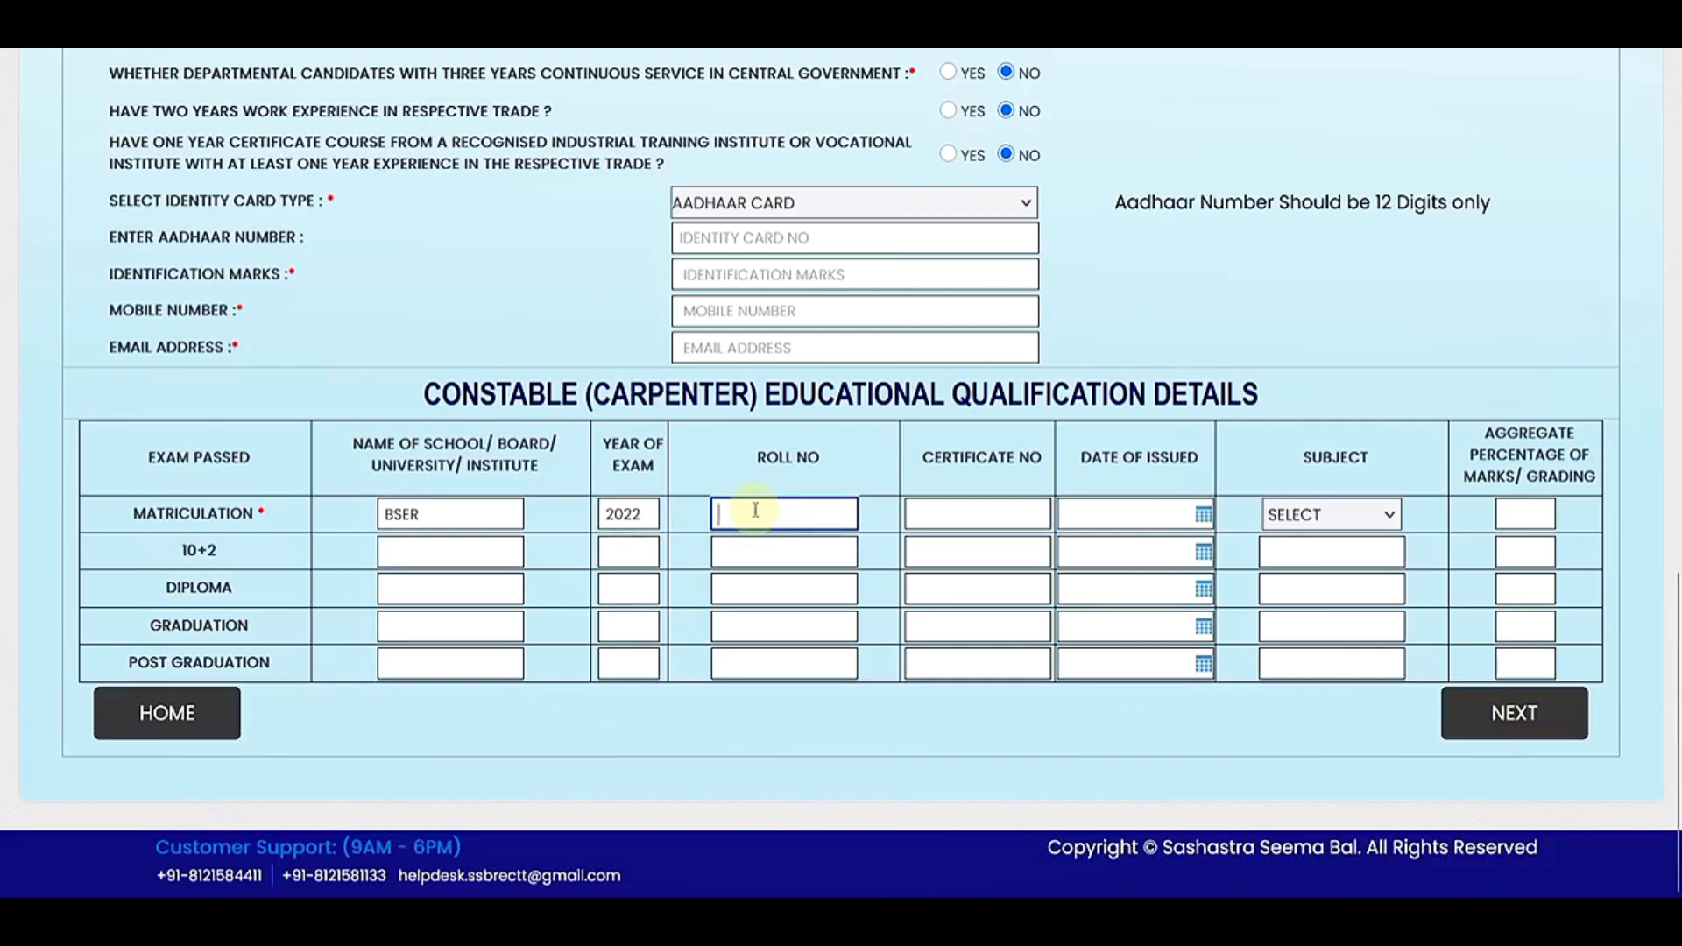
click(931, 510)
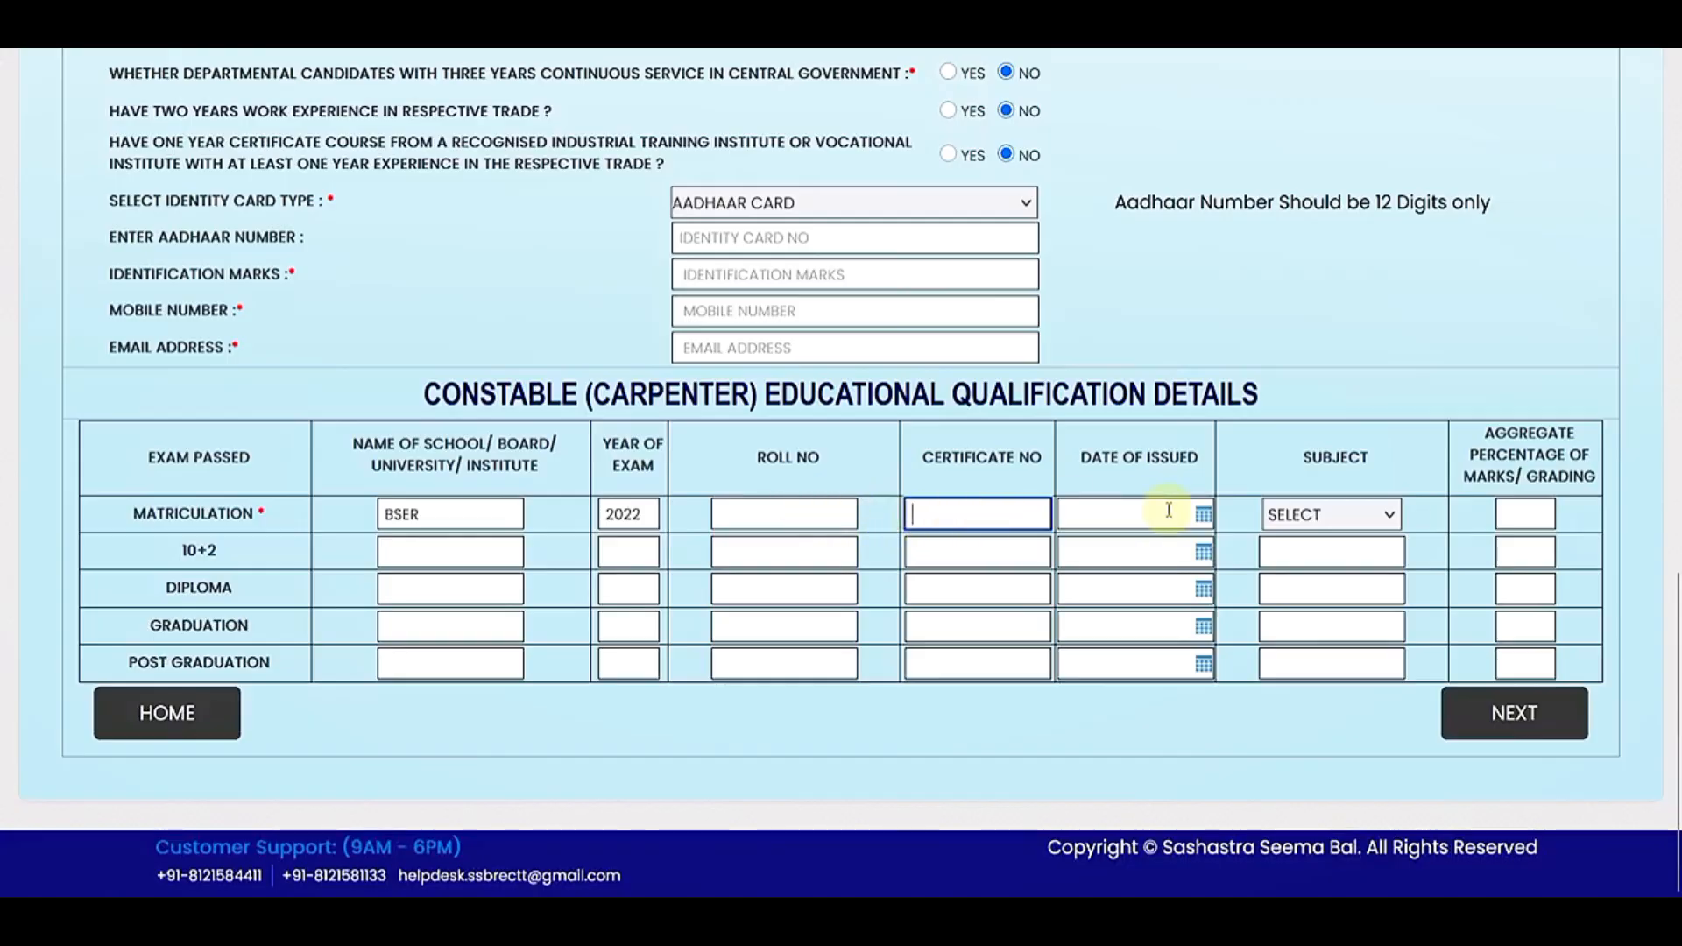
click(1204, 513)
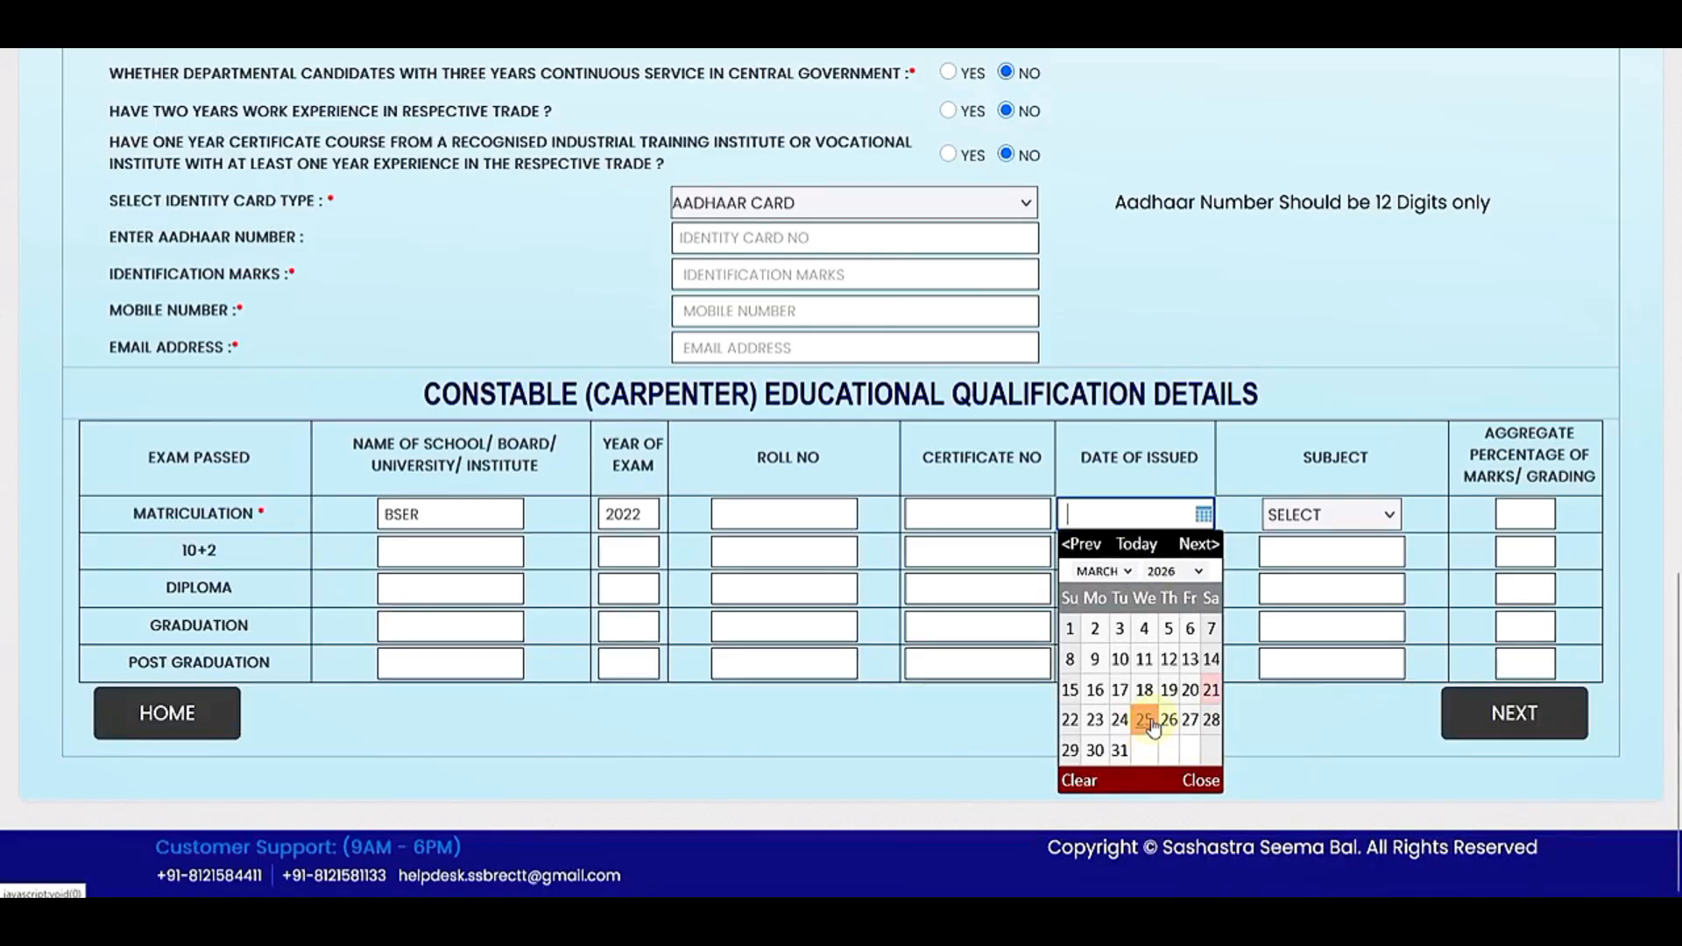
Step: Set the matriculation subject to ANY SUBJECT and the aggregate percentage of marks to 69.00
click(1314, 524)
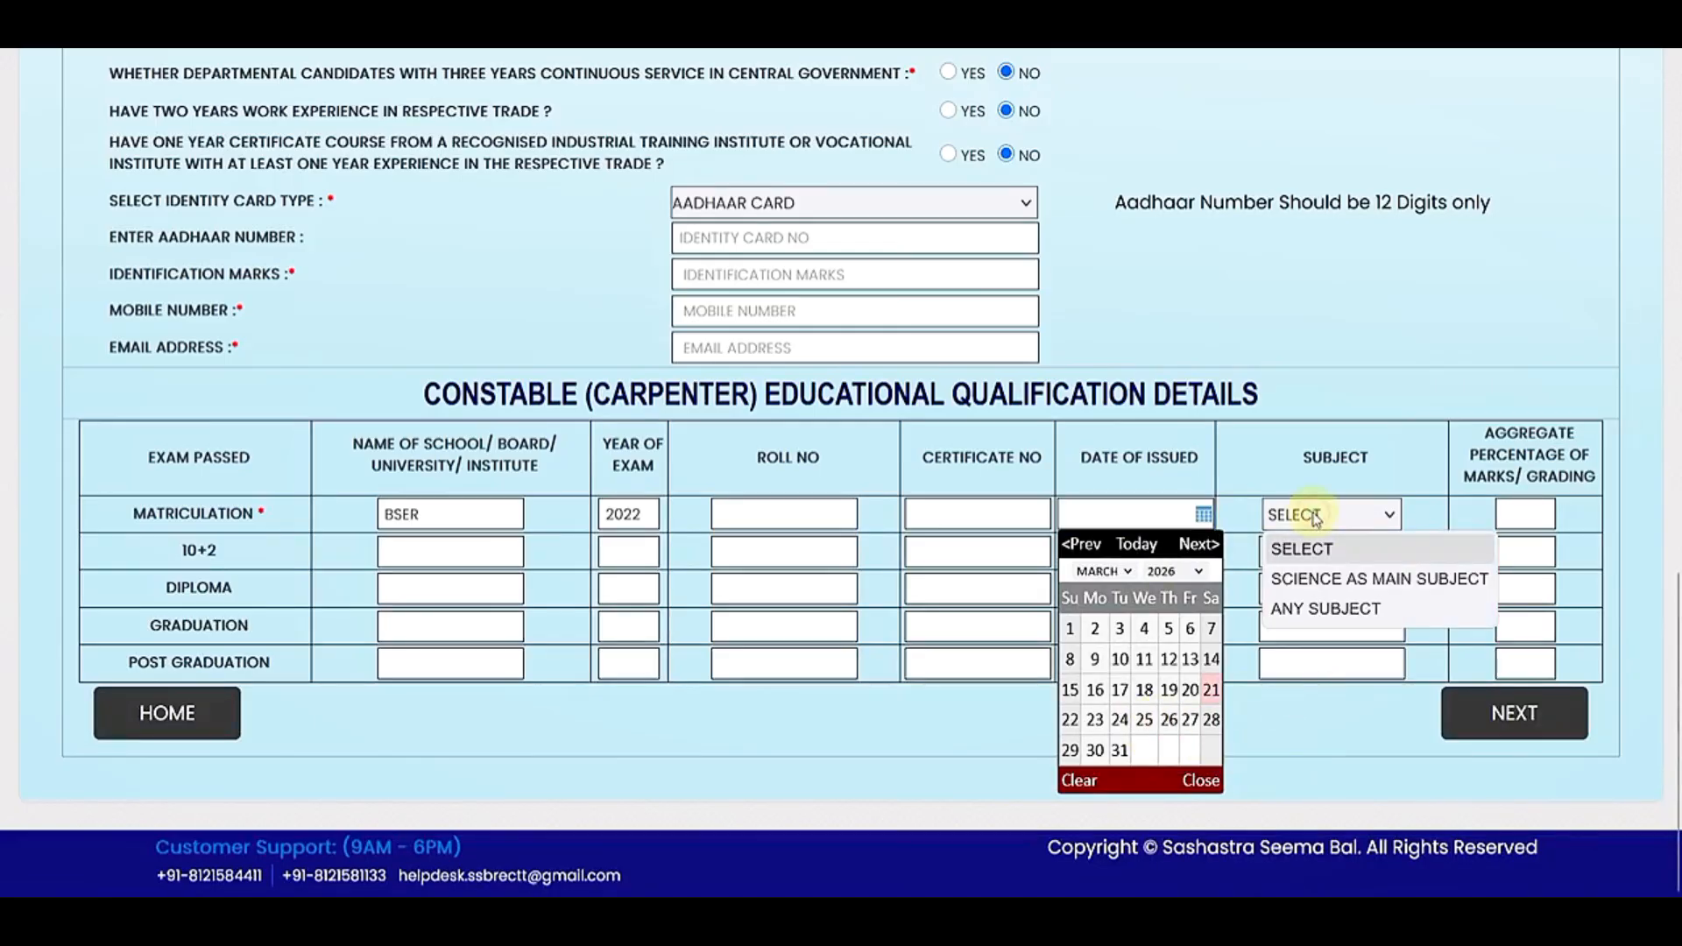
click(1326, 610)
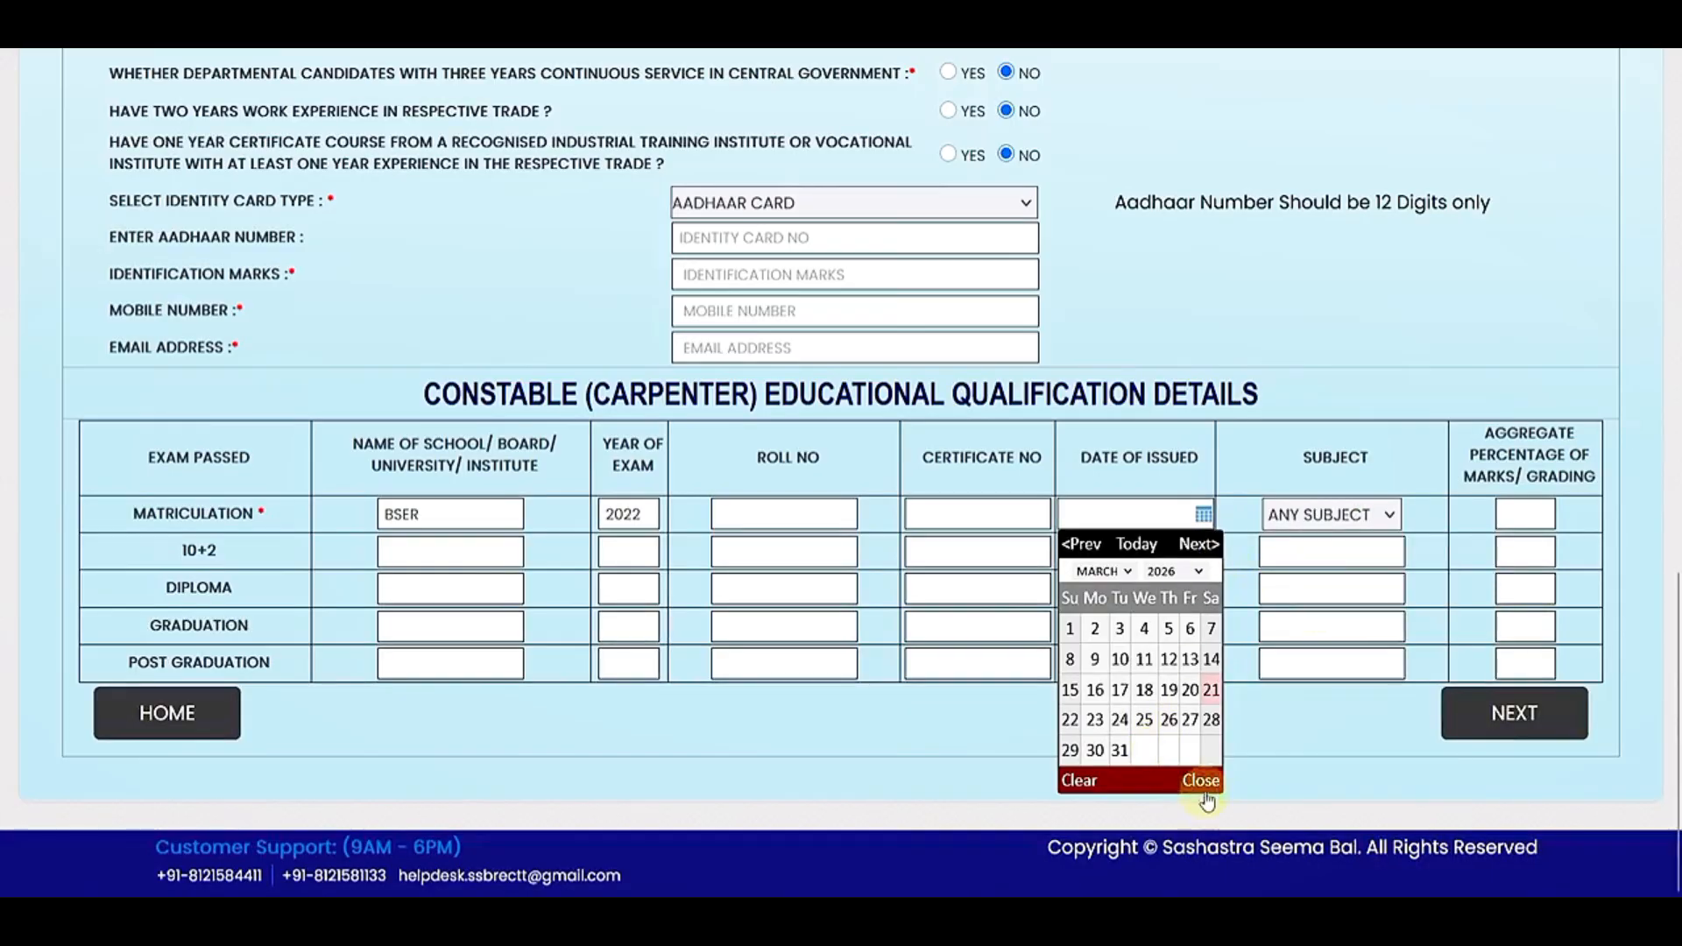
click(1202, 782)
click(1321, 518)
click(1321, 577)
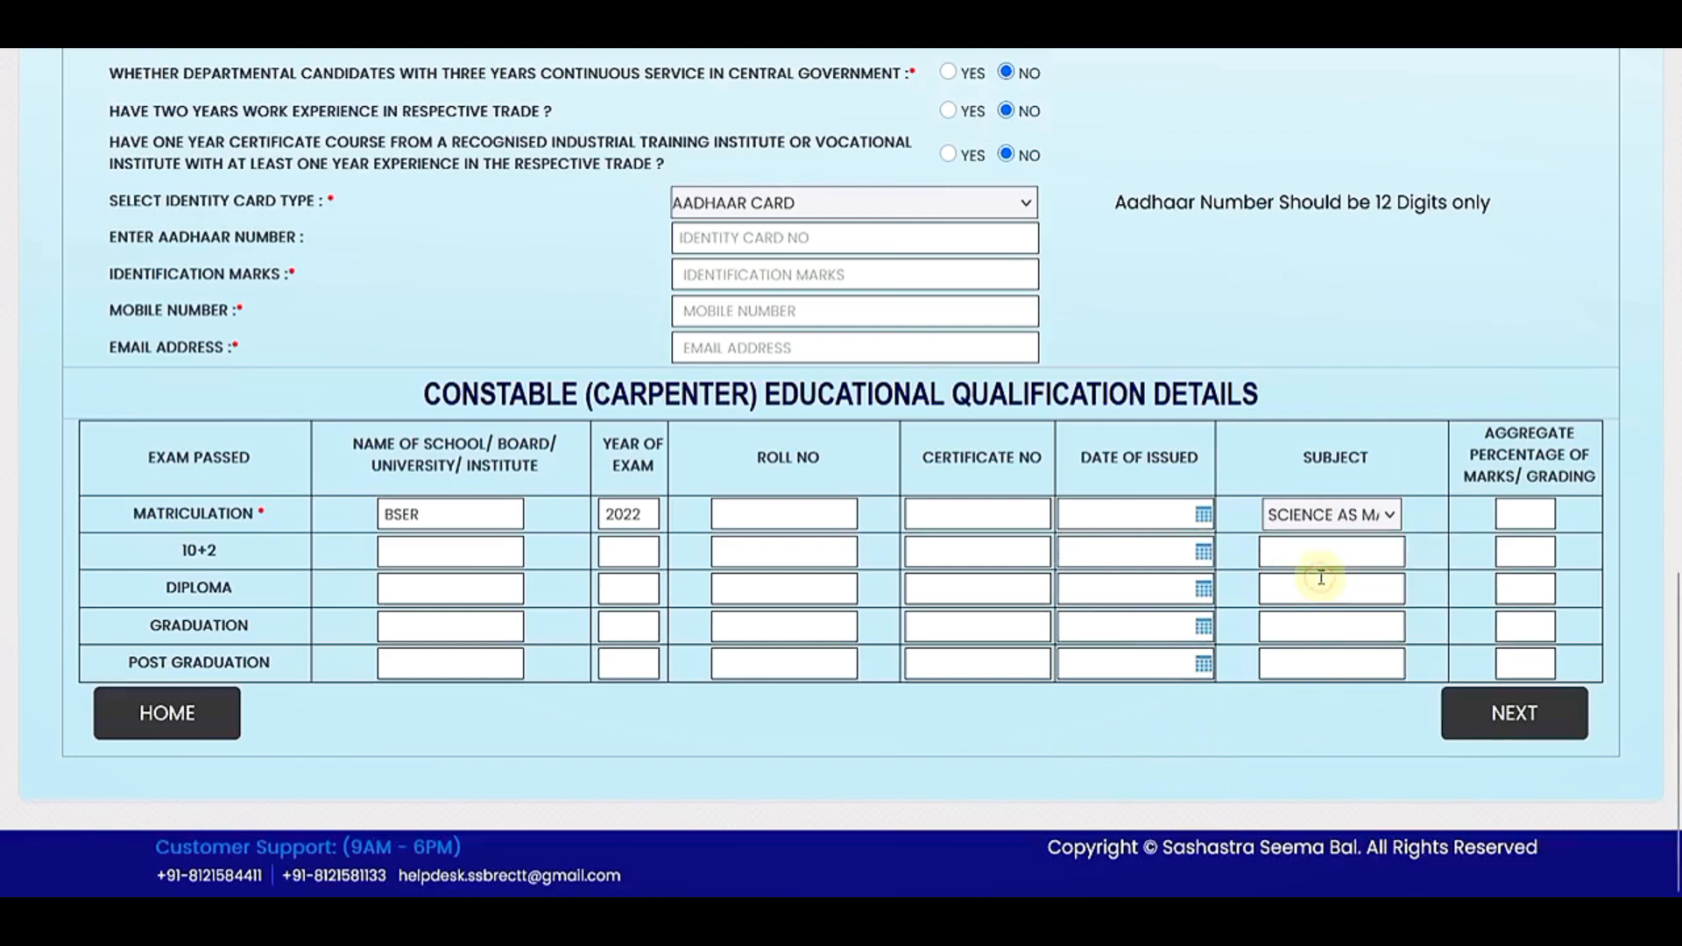
click(1387, 519)
click(1369, 613)
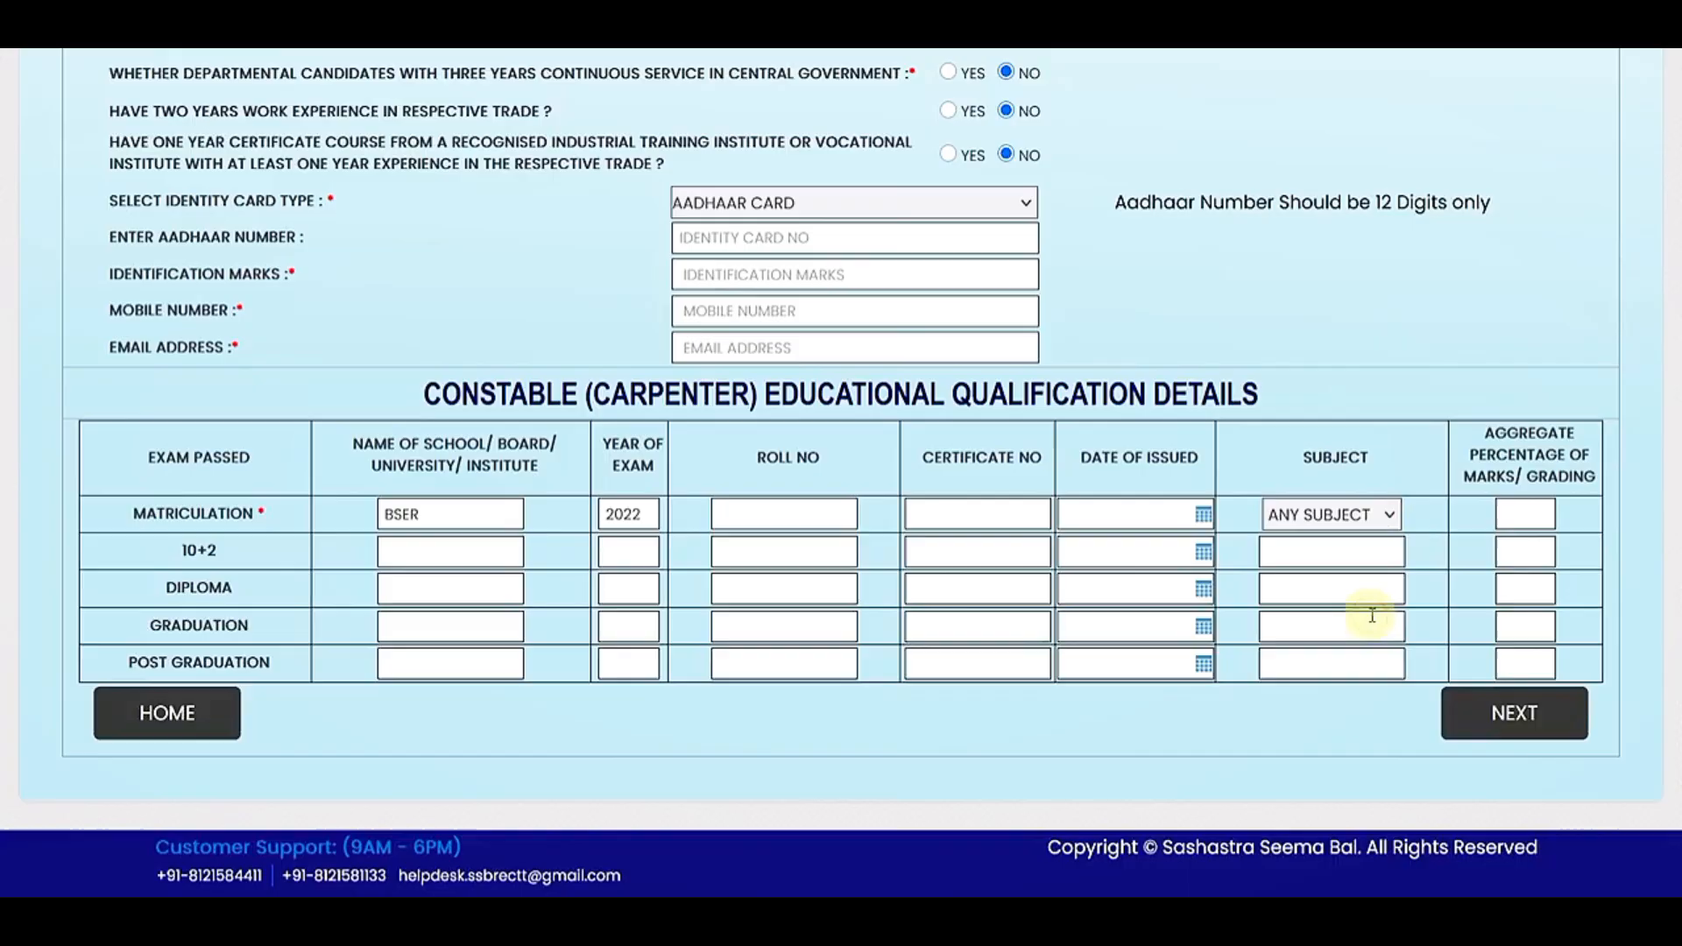
click(1523, 517)
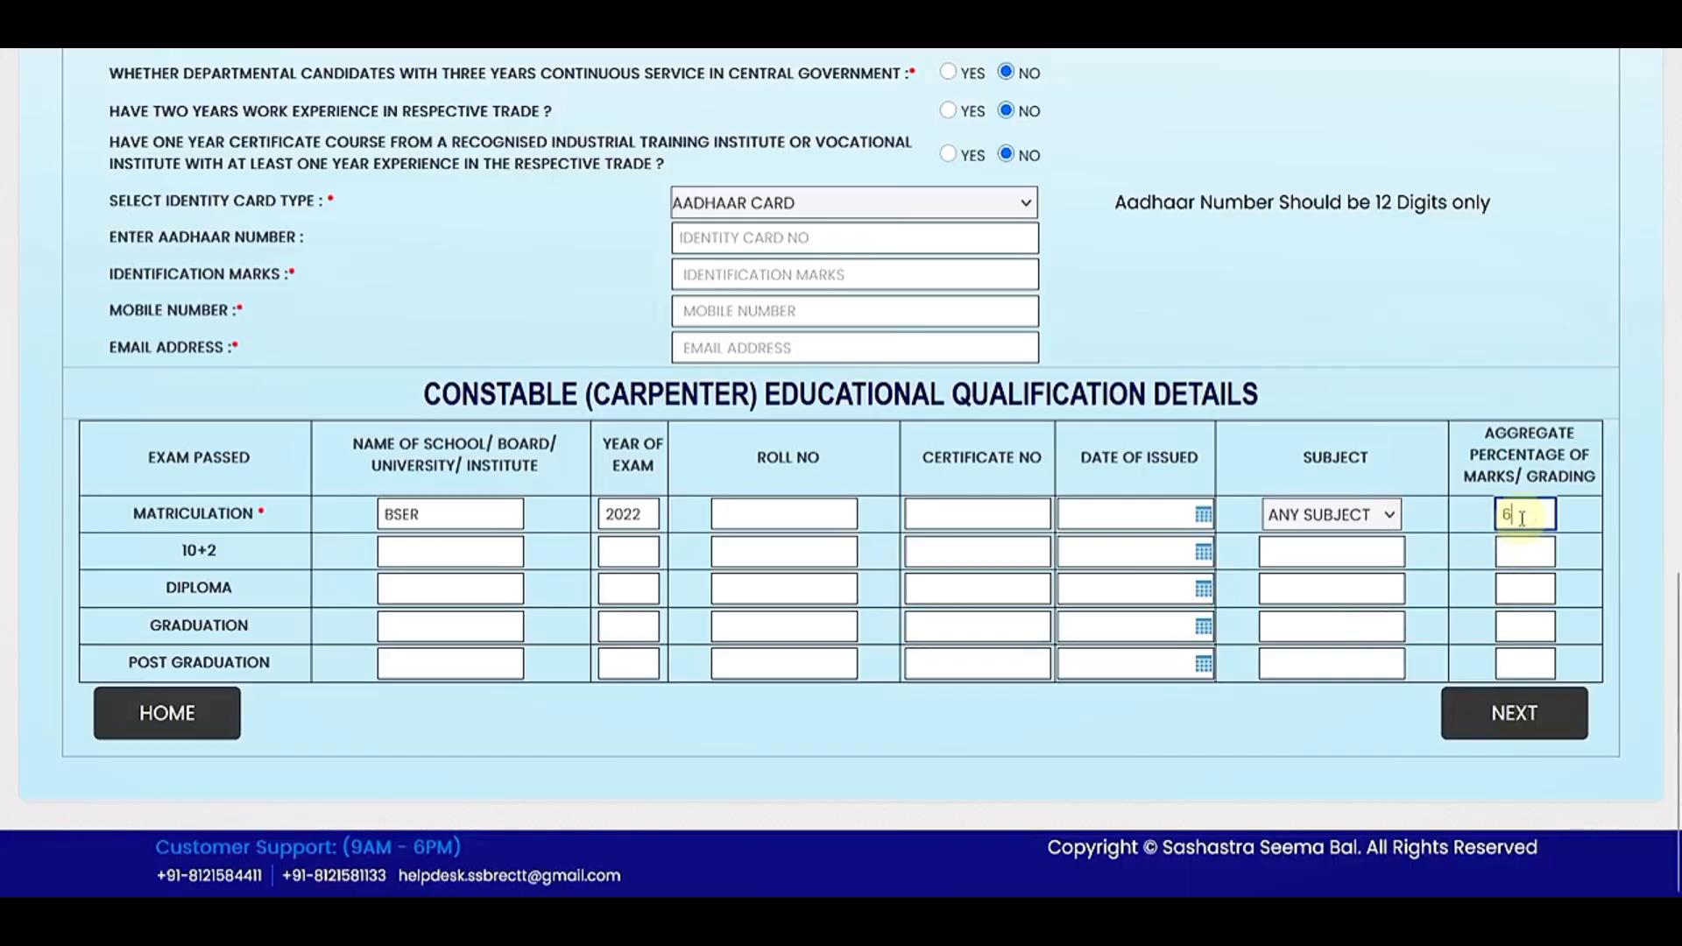
text(69.00)
click(700, 732)
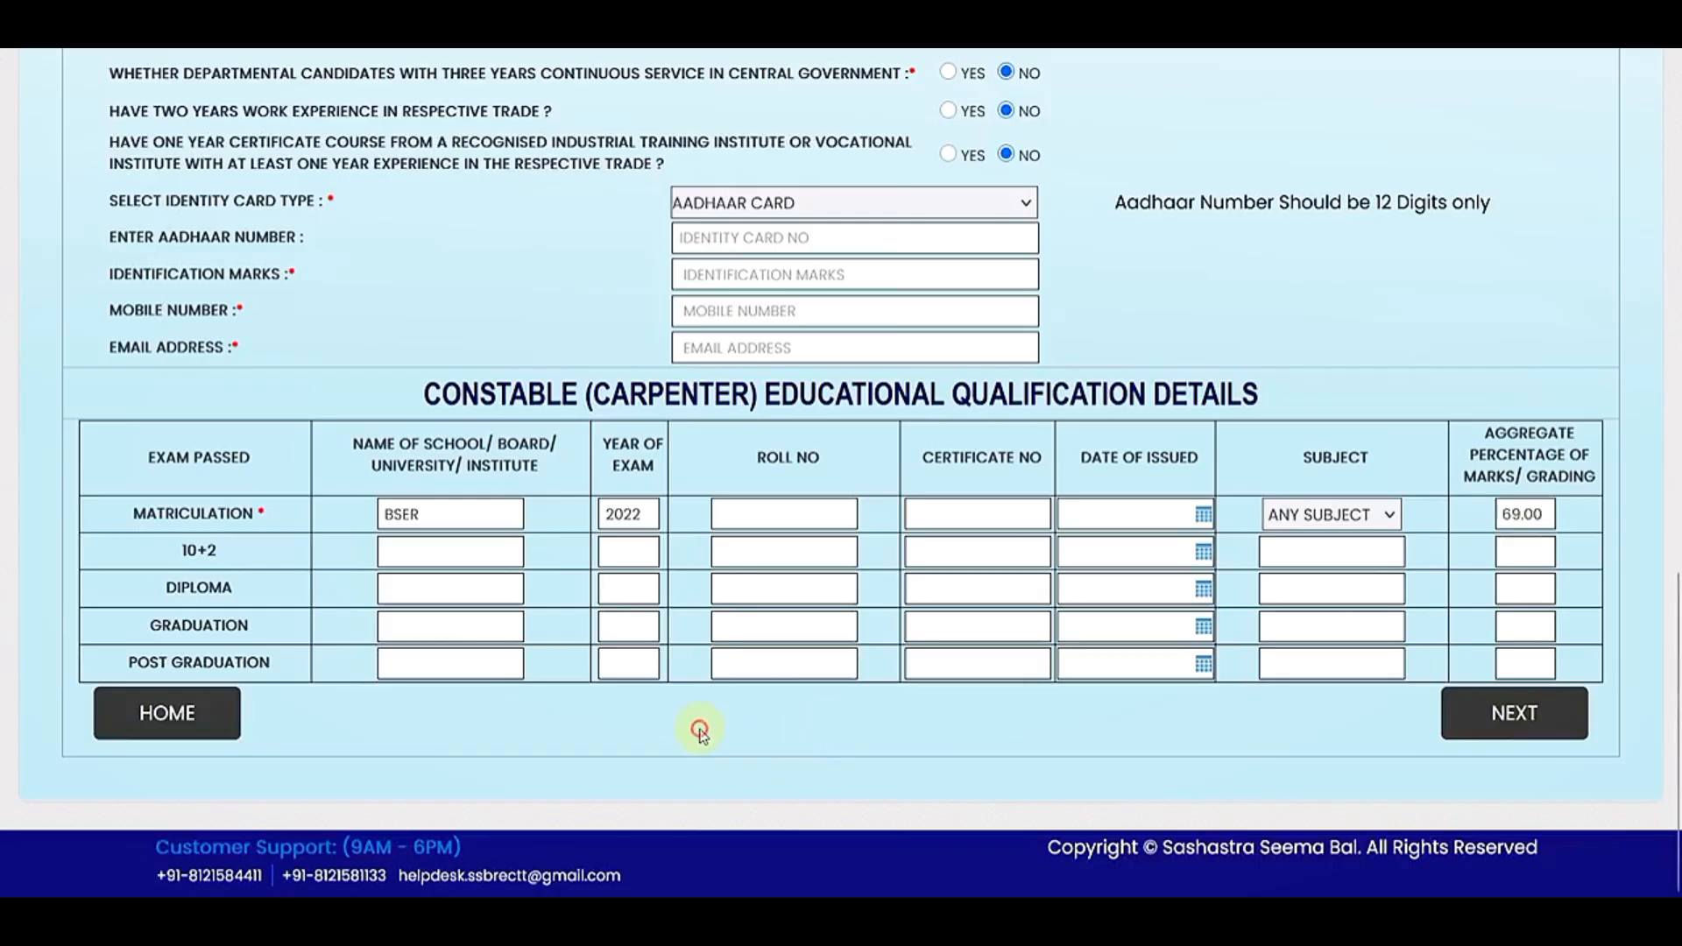
Step: Go through the 10+2 and diploma qualification fields without filling them in
click(424, 564)
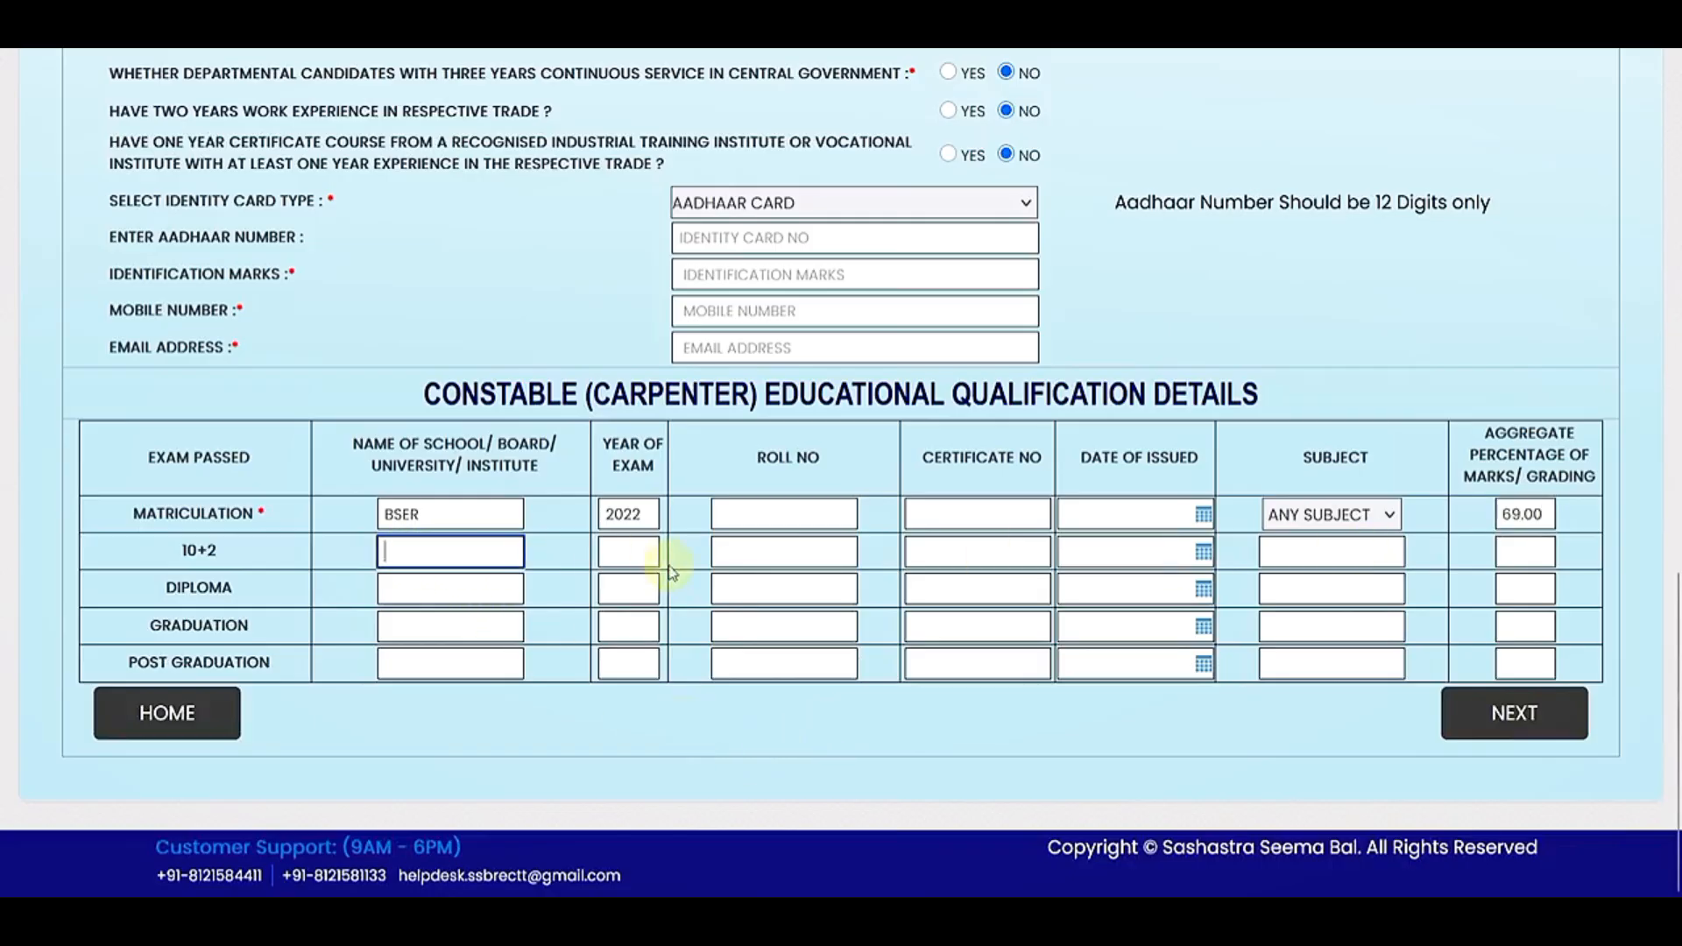
click(390, 587)
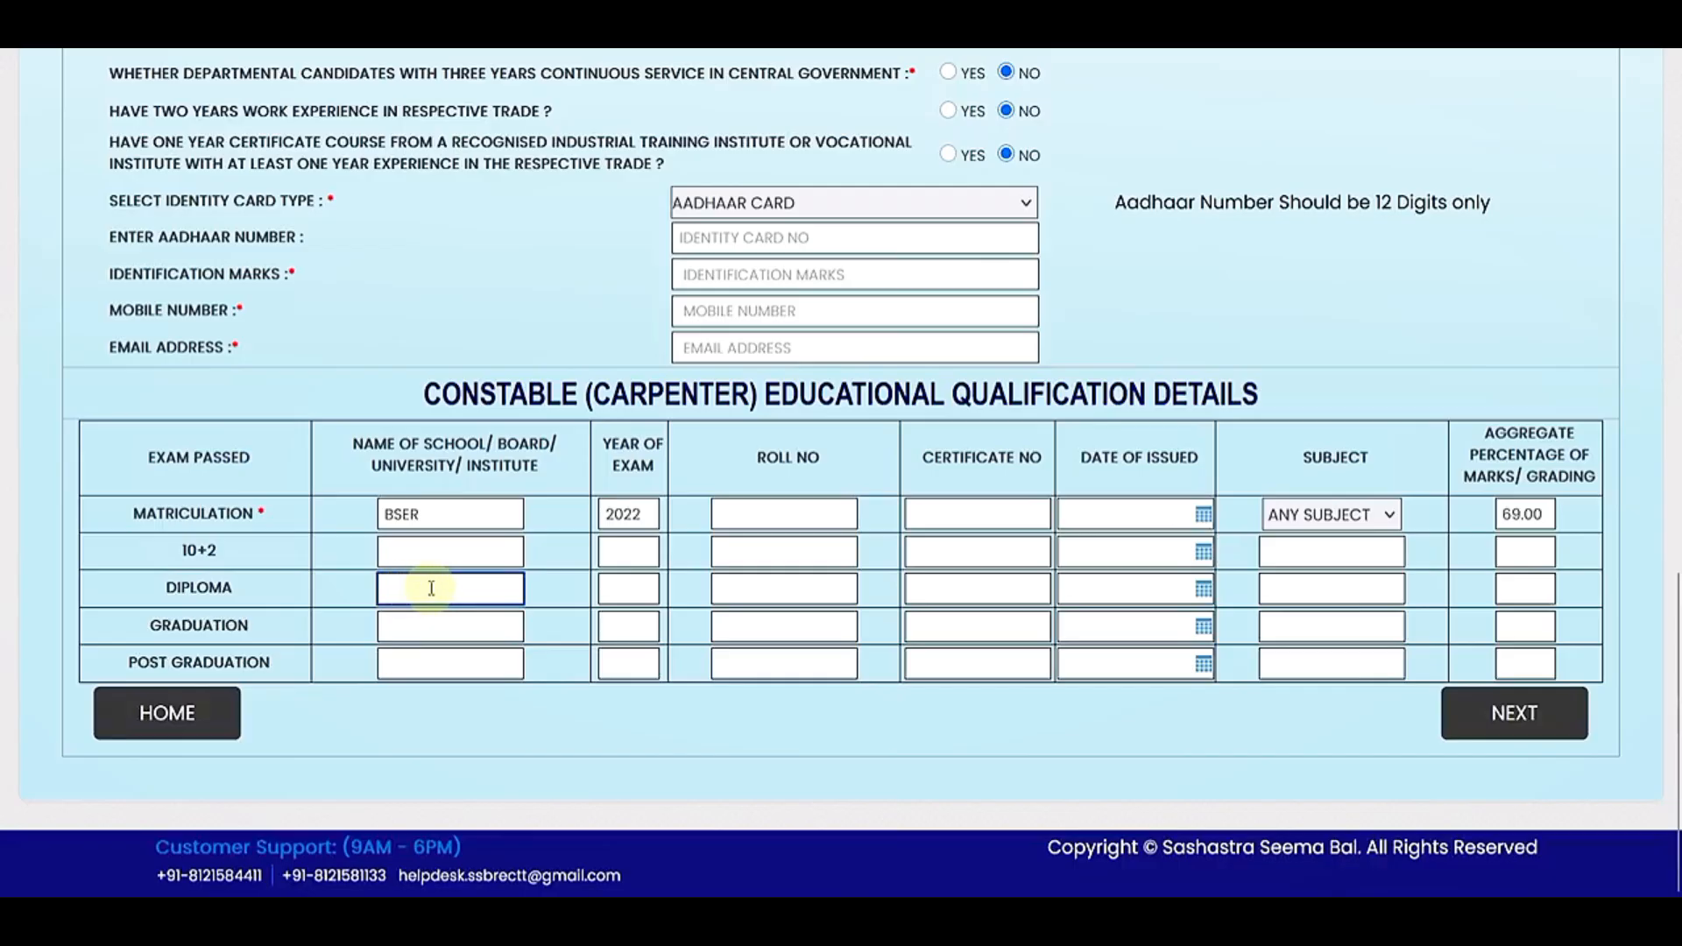
click(620, 588)
click(746, 588)
click(955, 592)
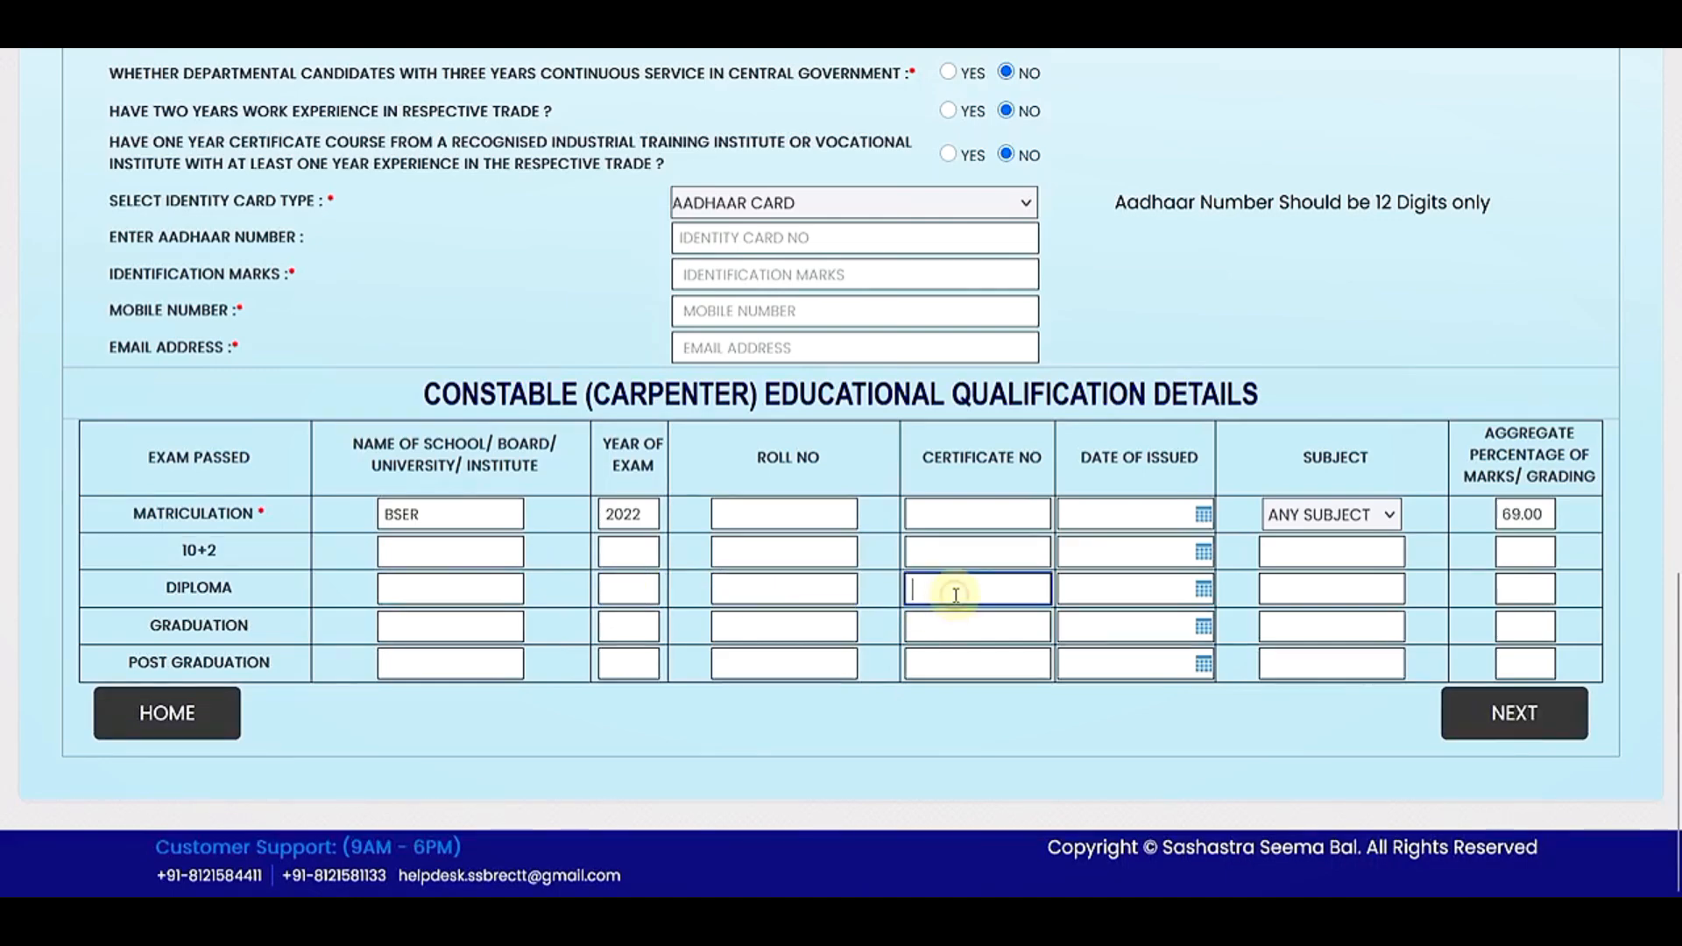
click(1086, 593)
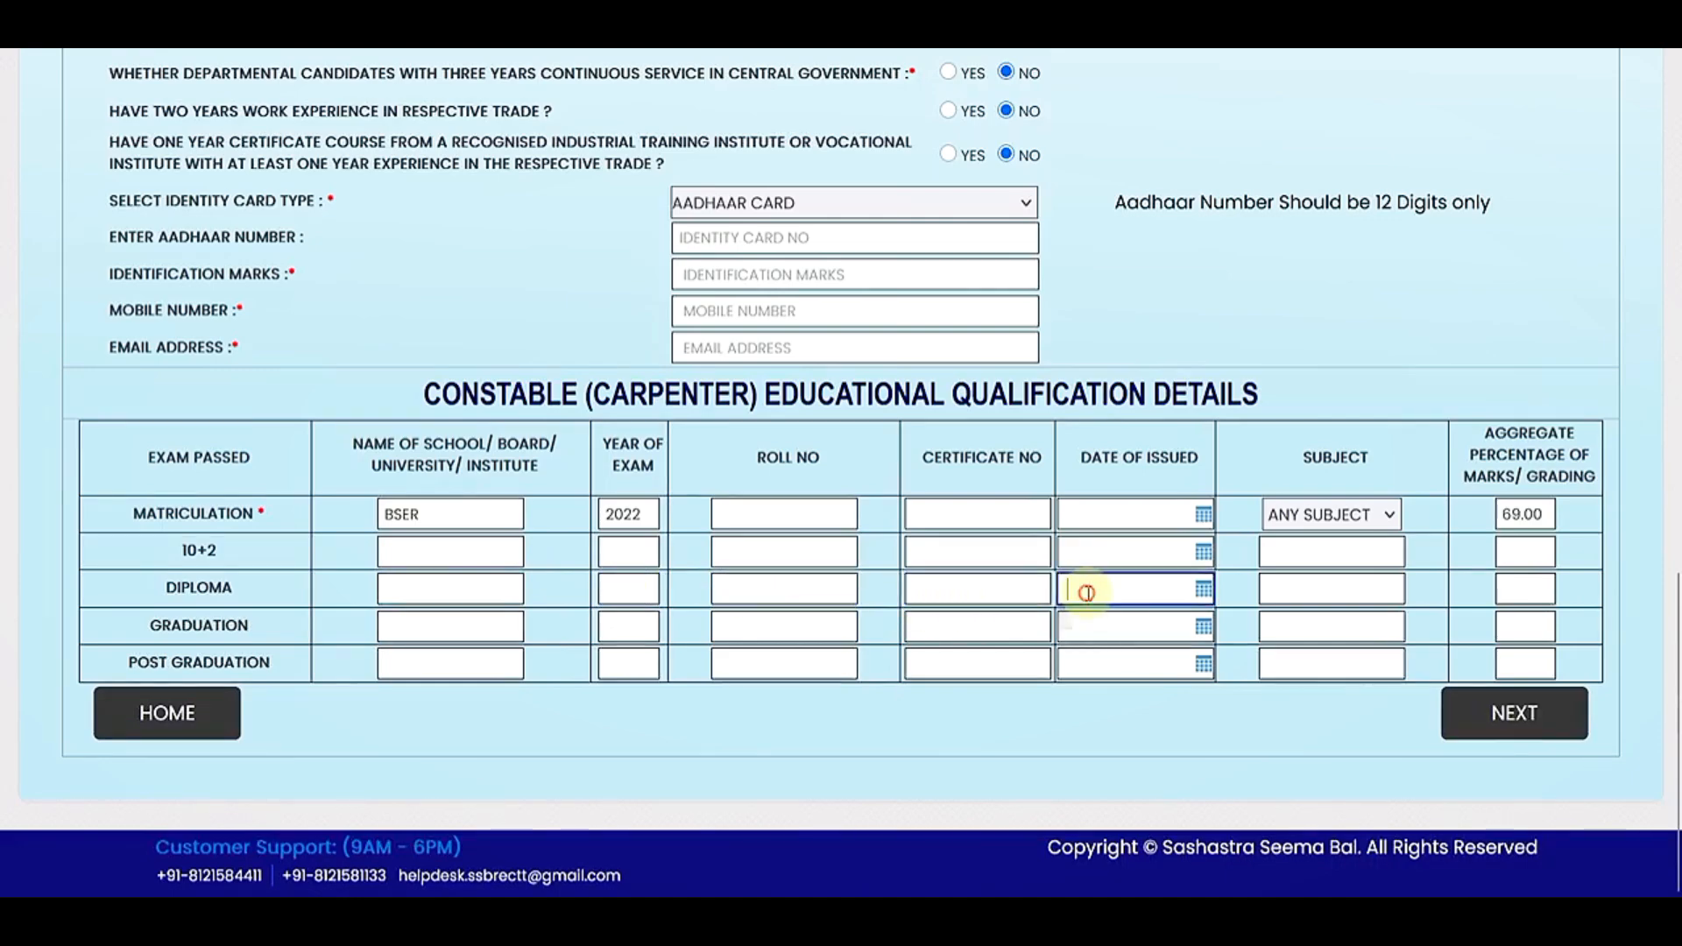
click(1333, 591)
click(1512, 592)
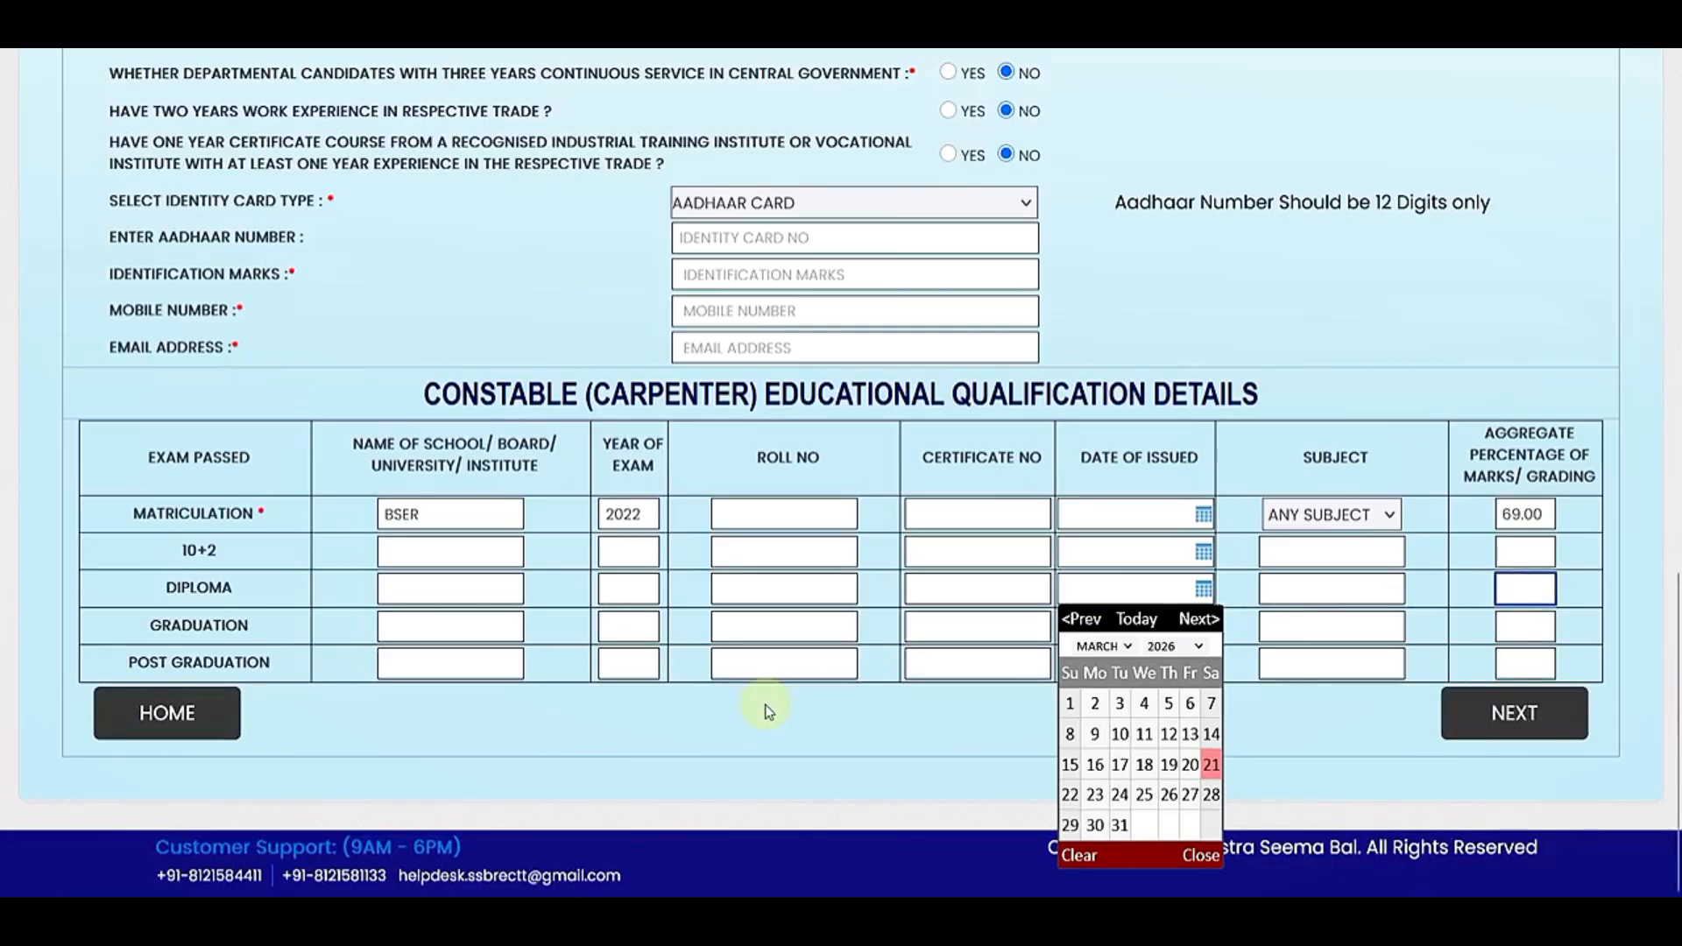
Step: Continue to the address details page and set the permanent address's state to RAJASTHAN and district to ALWAR
click(1500, 740)
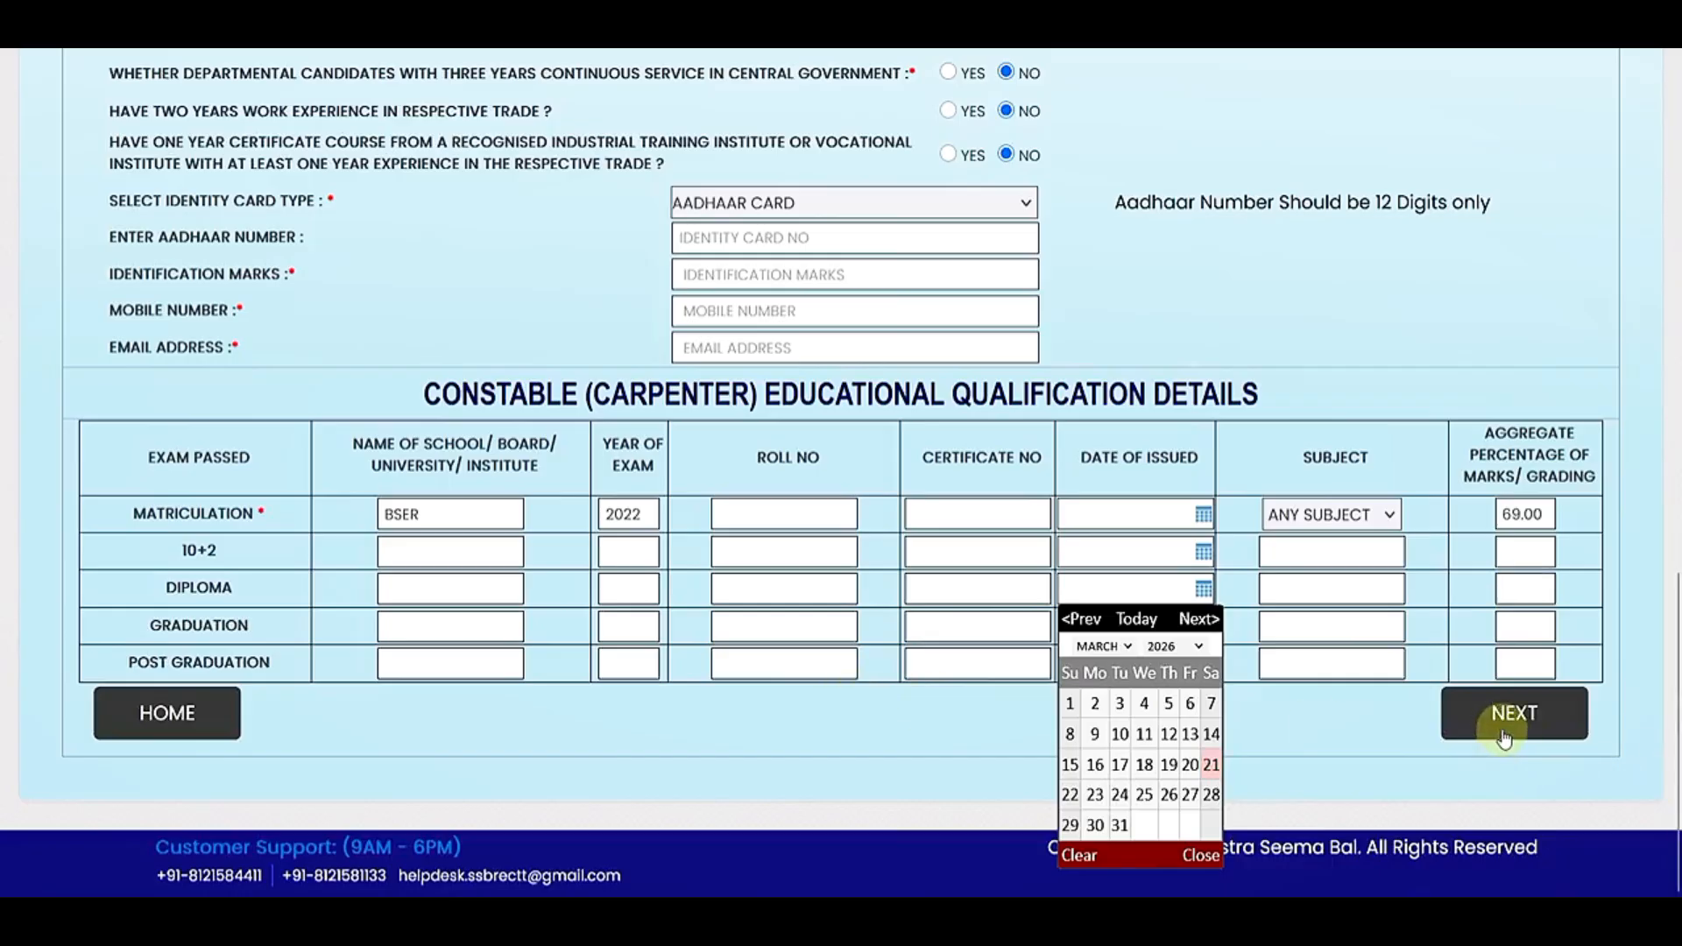
click(1503, 739)
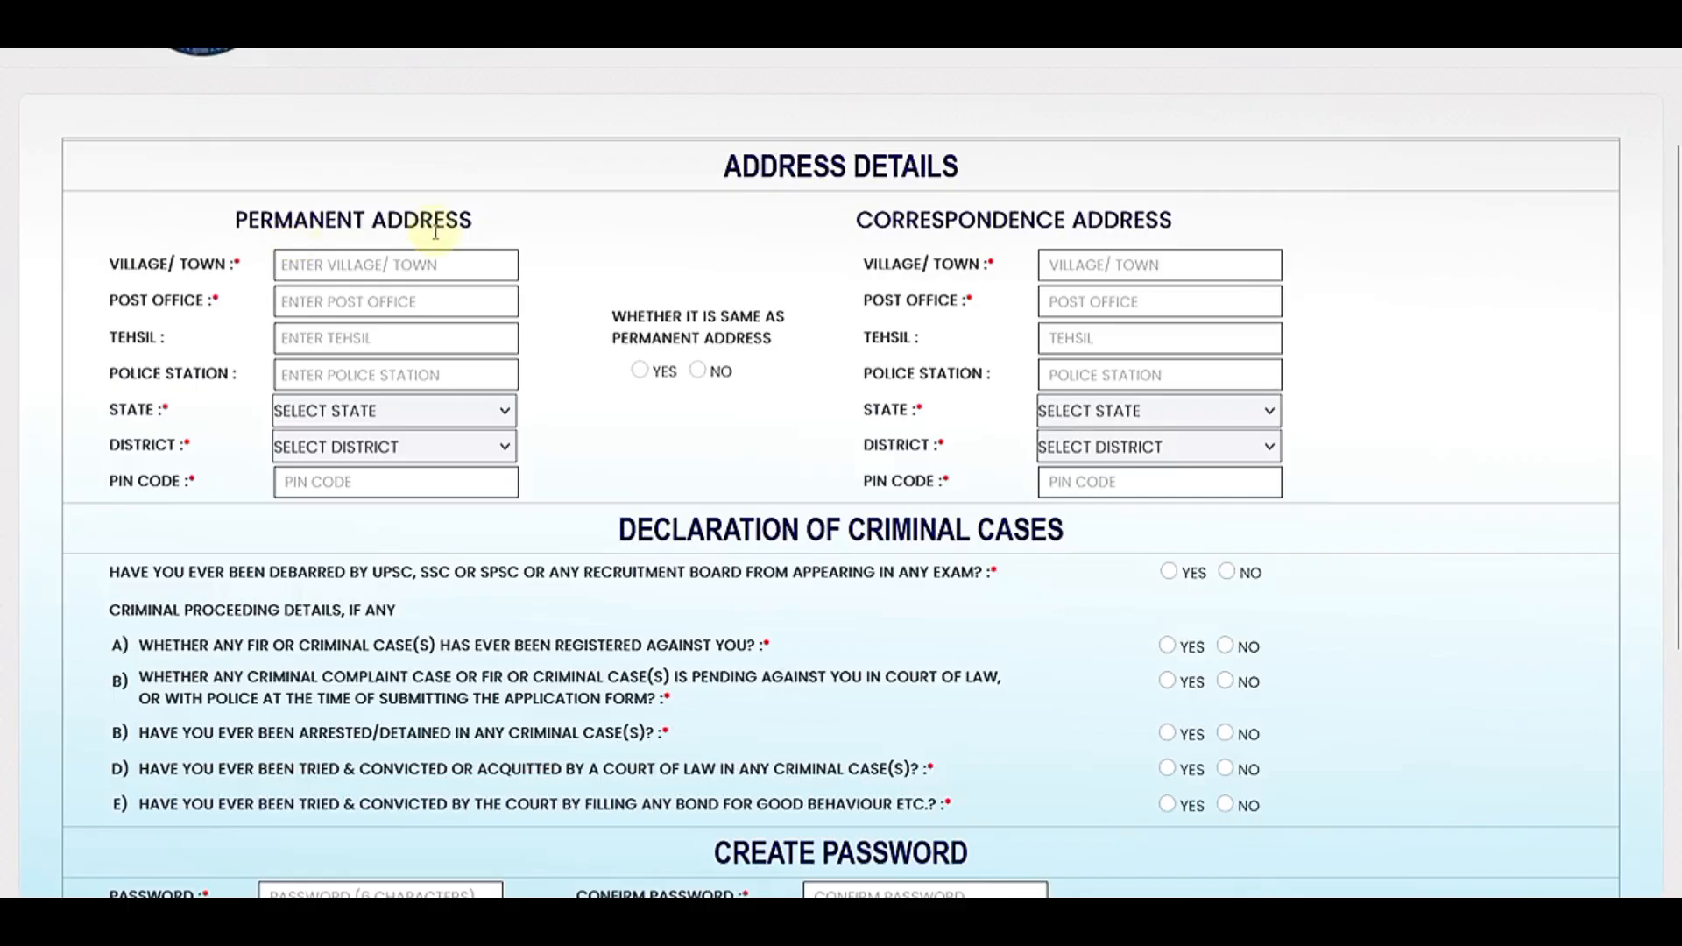
click(335, 268)
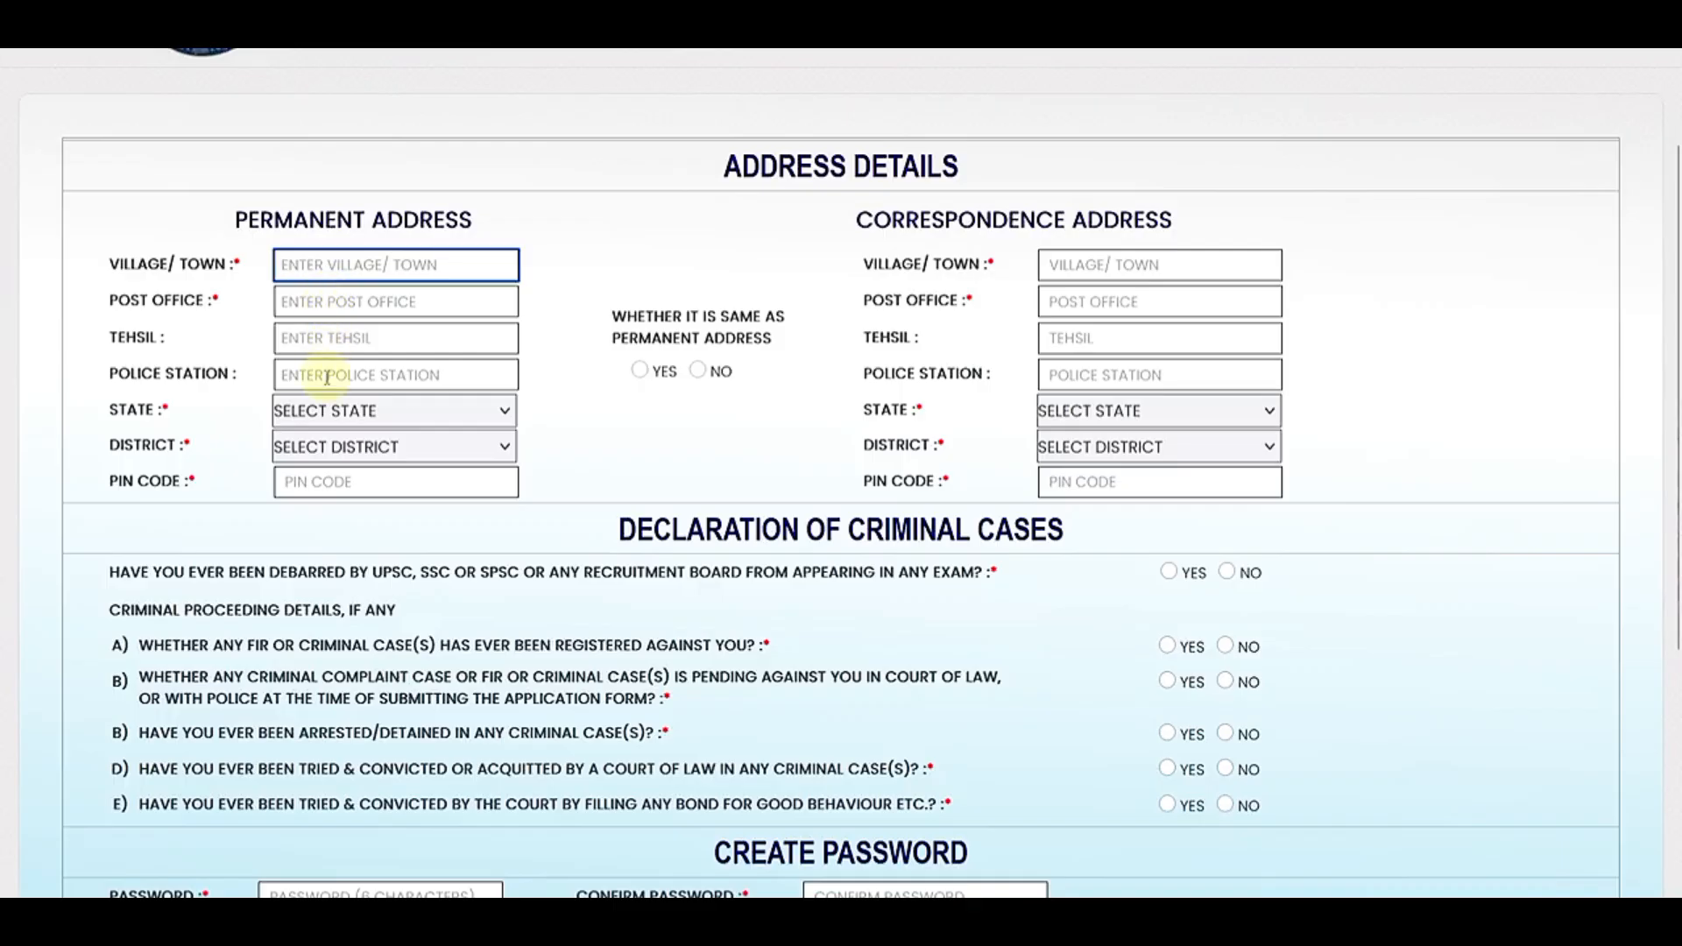
click(338, 411)
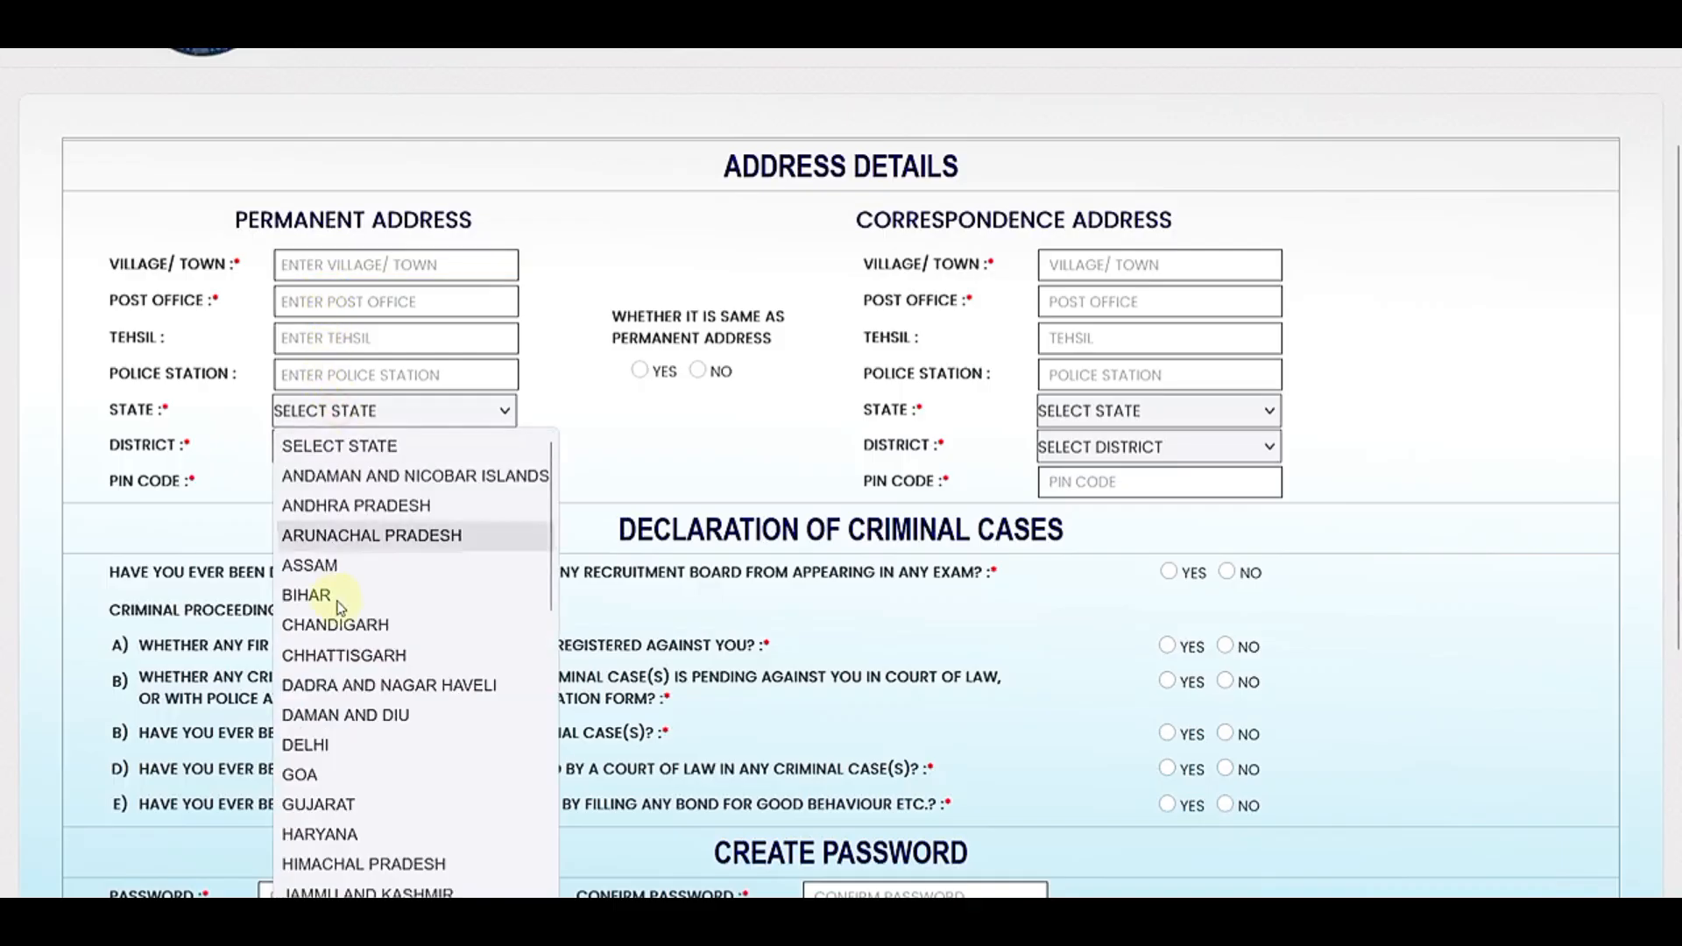
scroll(331, 604, down, 6)
click(360, 616)
click(328, 456)
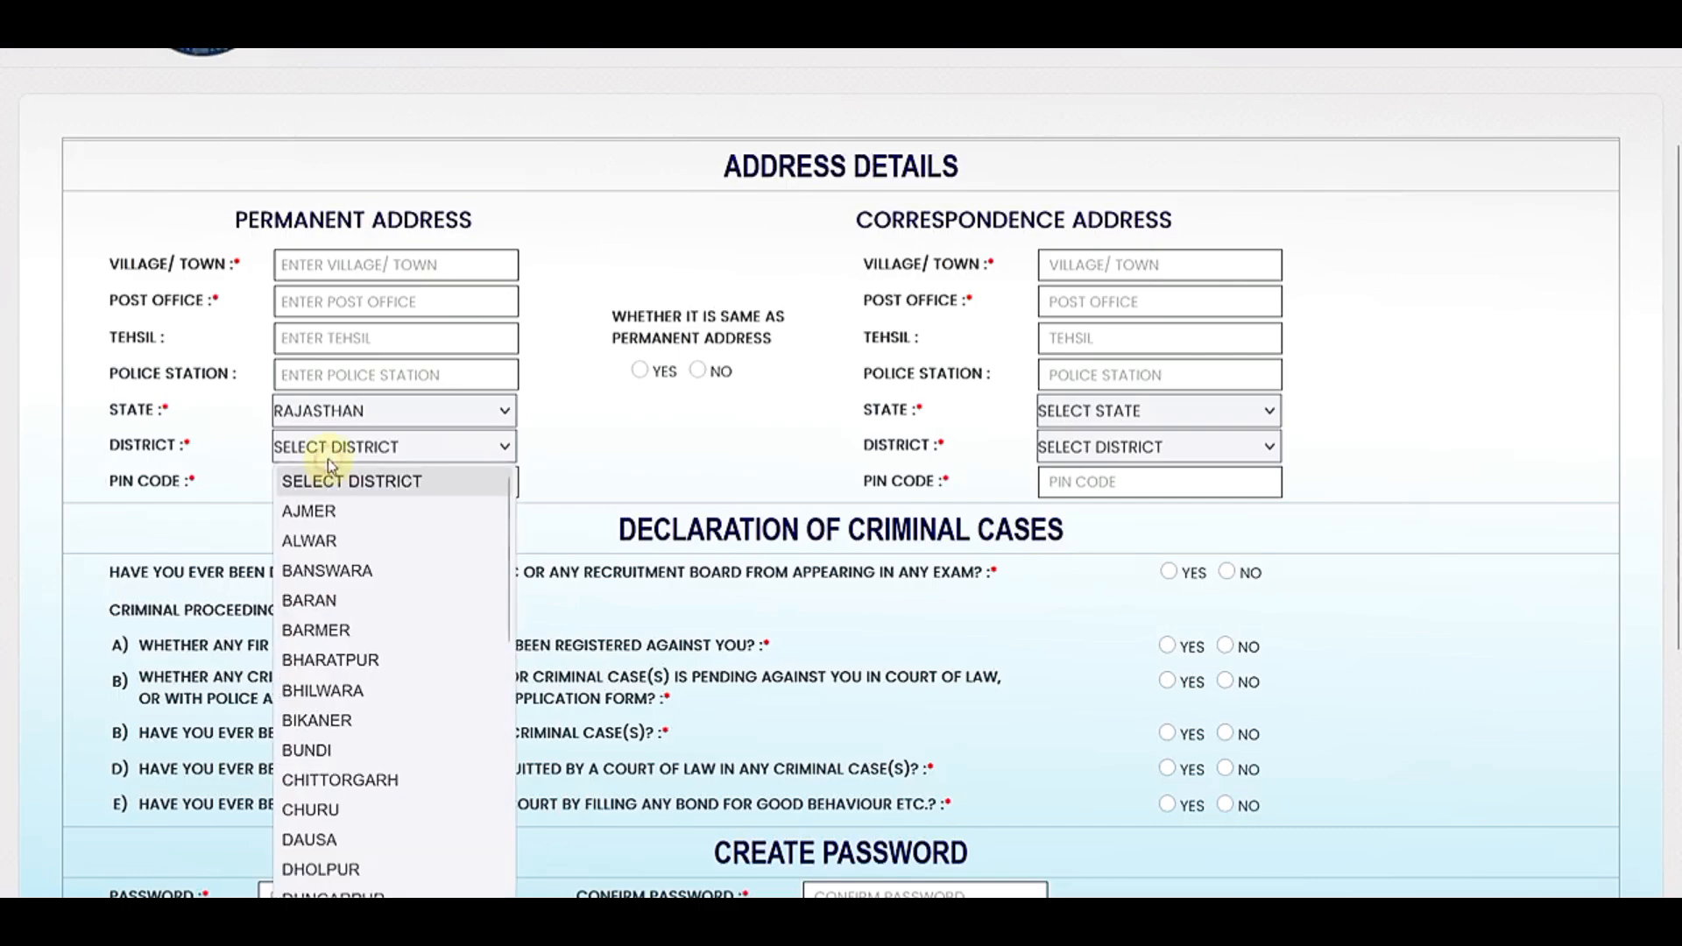
click(322, 538)
Step: Fill in the permanent address's postal code and answer YES to the correspondence address being the same
click(319, 481)
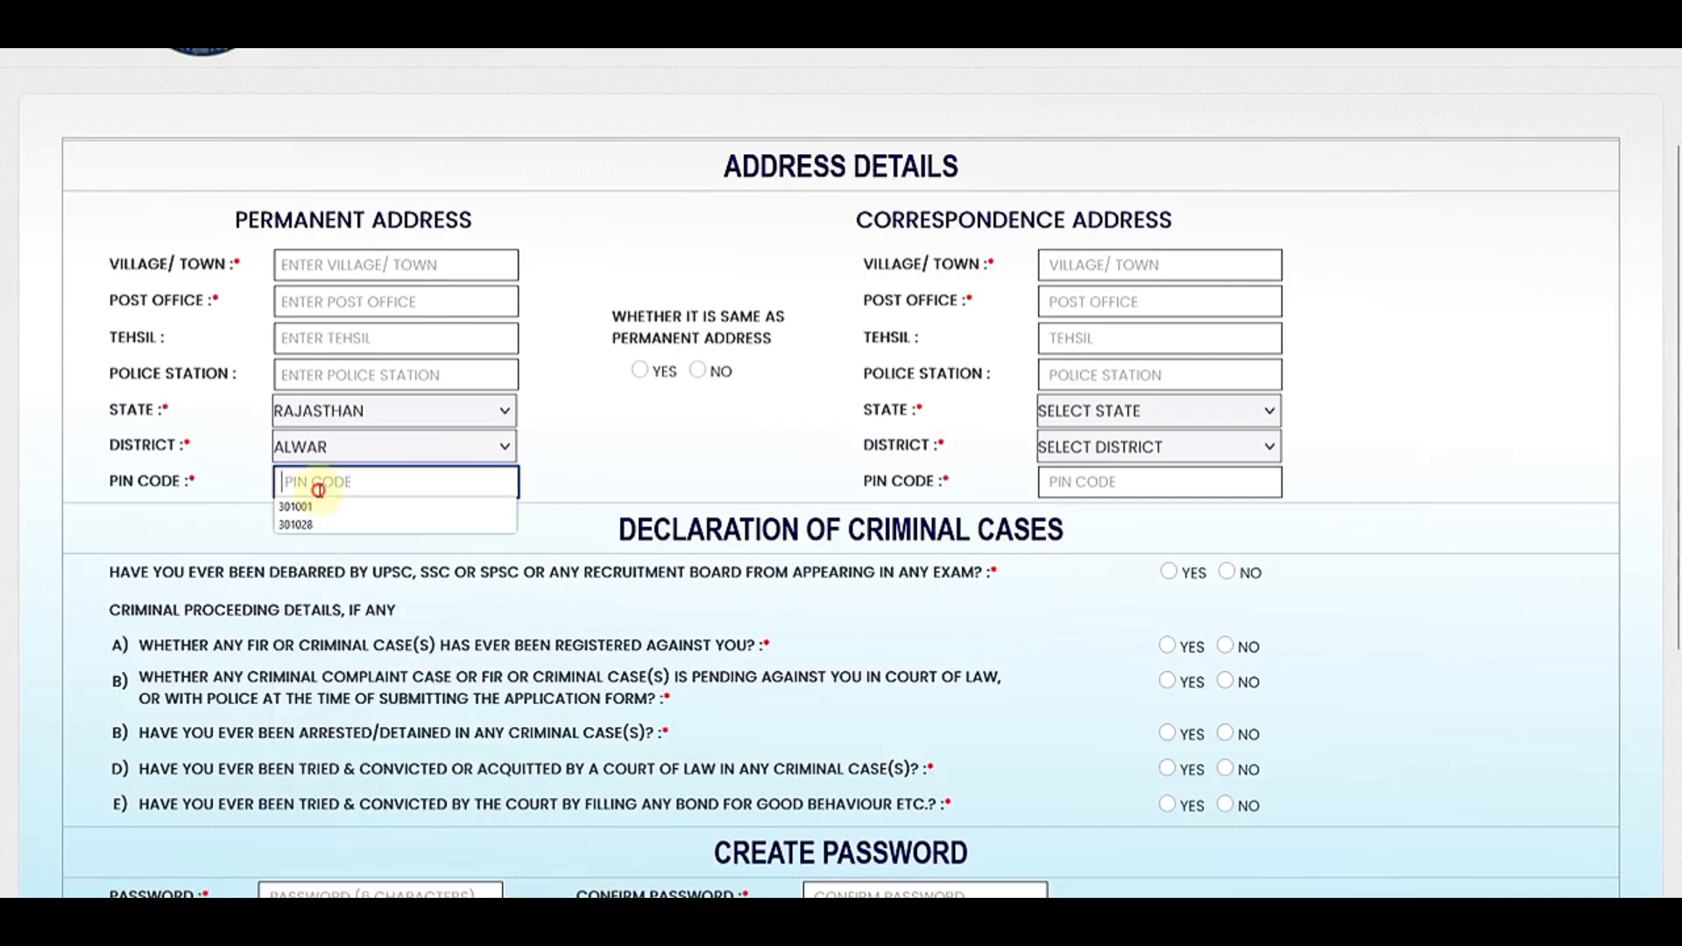
click(320, 506)
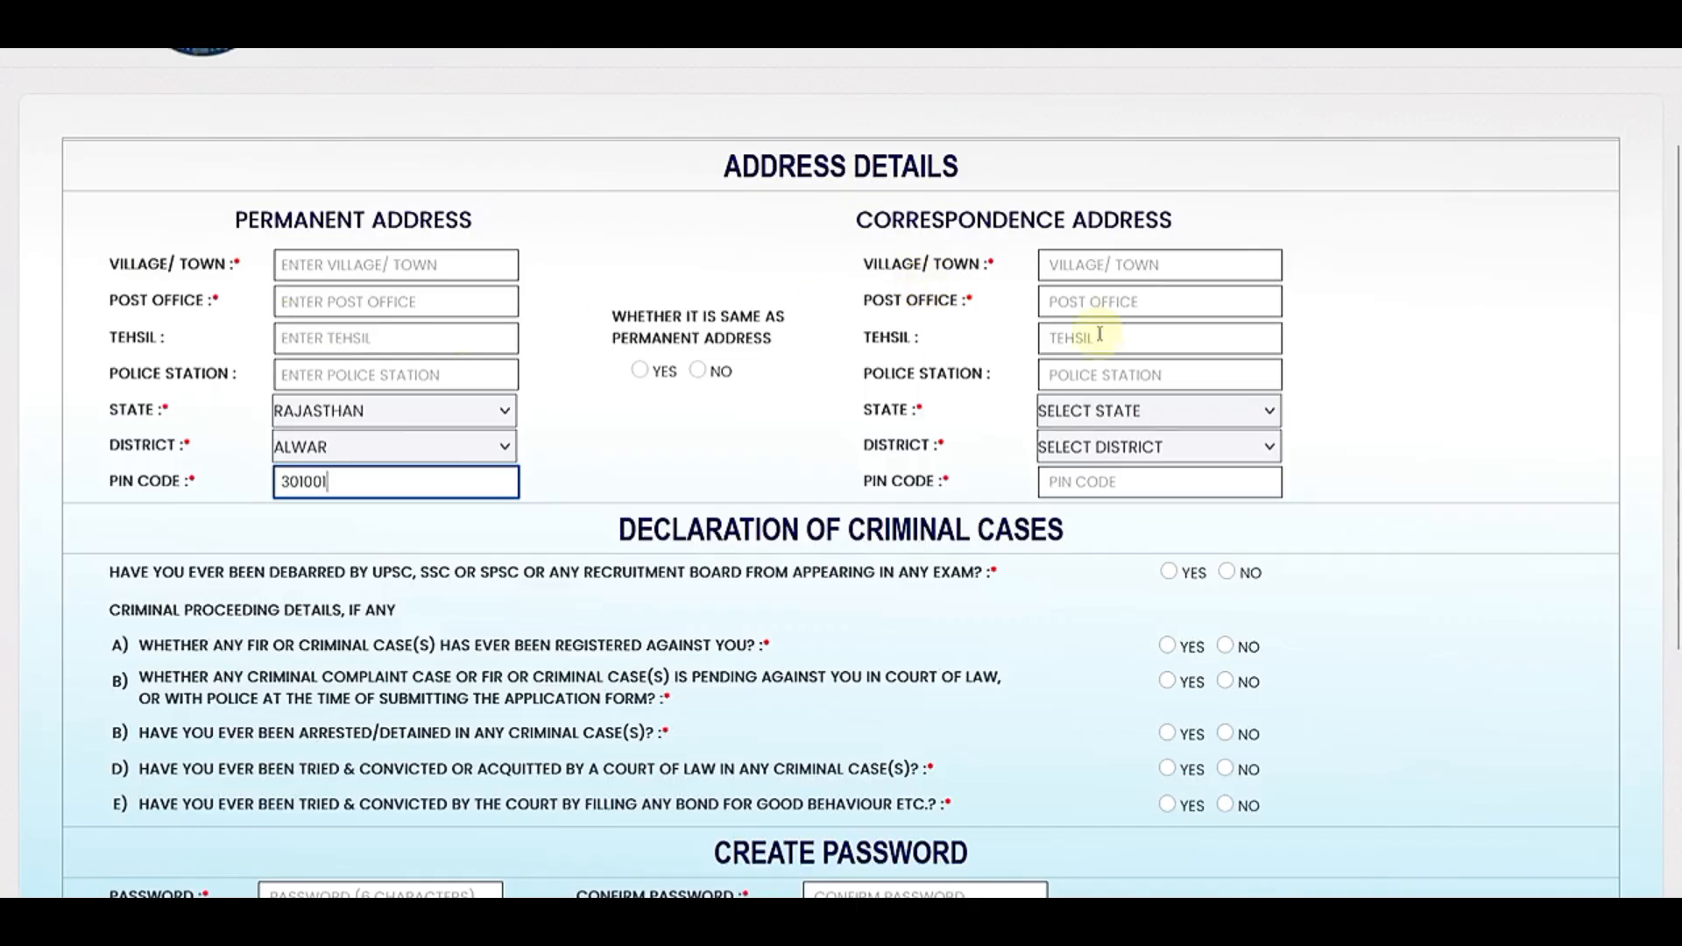
click(639, 370)
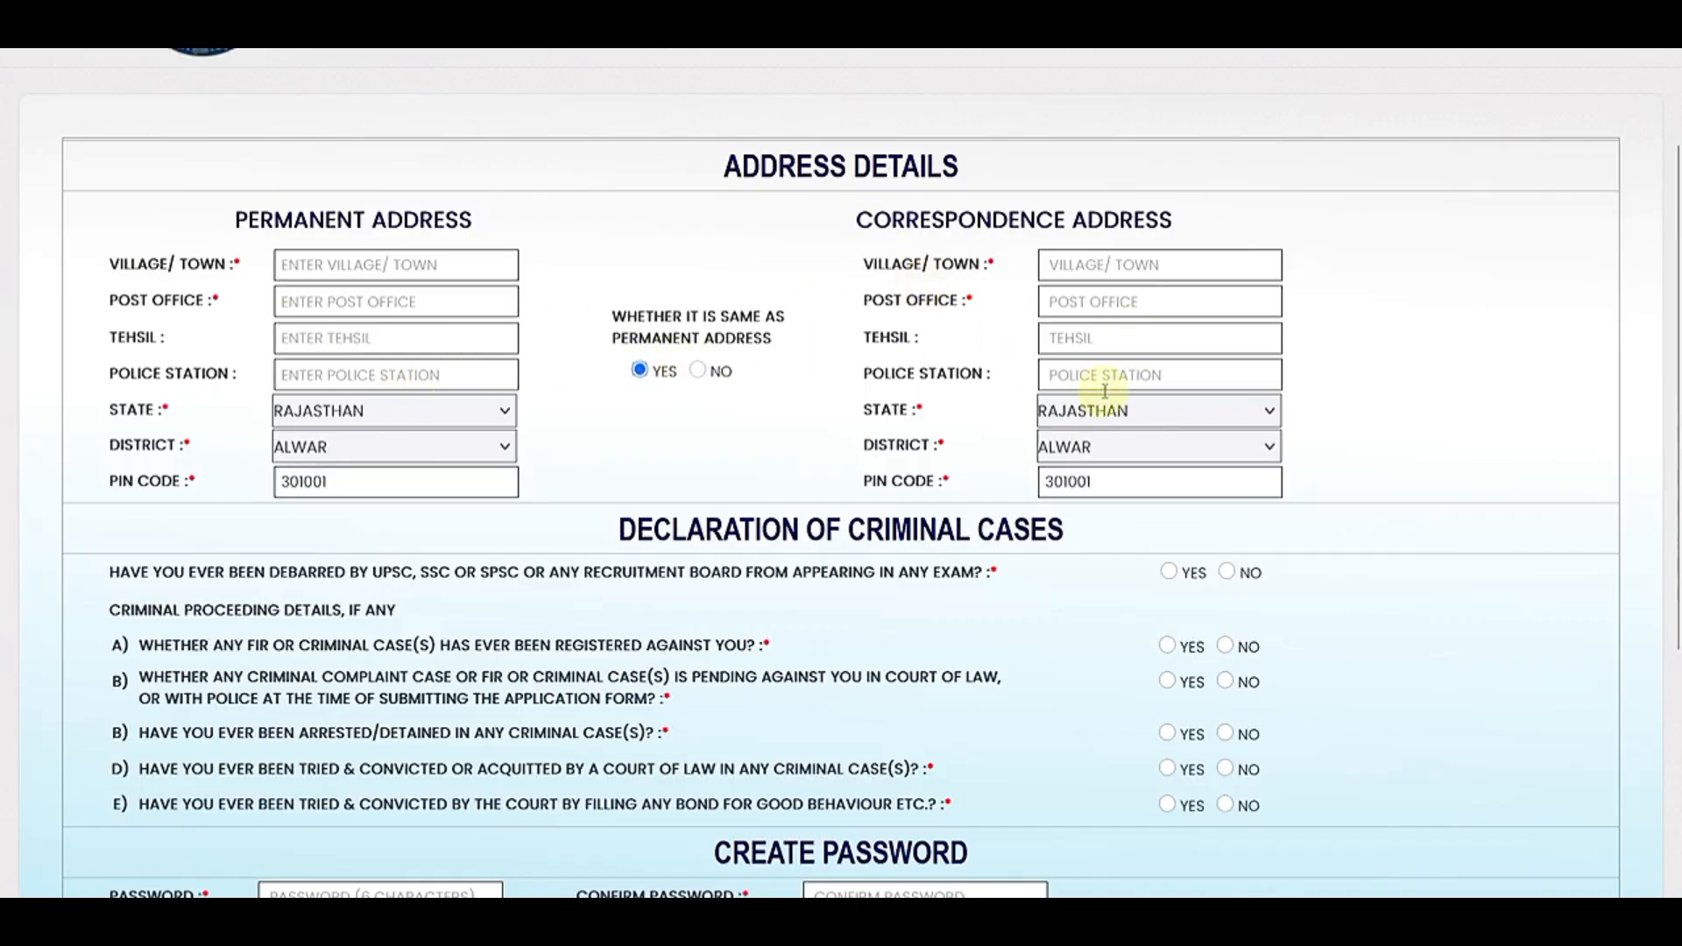
Step: Answer NO to the exam debarment question and all five criminal proceeding questions in the declaration of criminal cases
scroll(876, 528, down, 3)
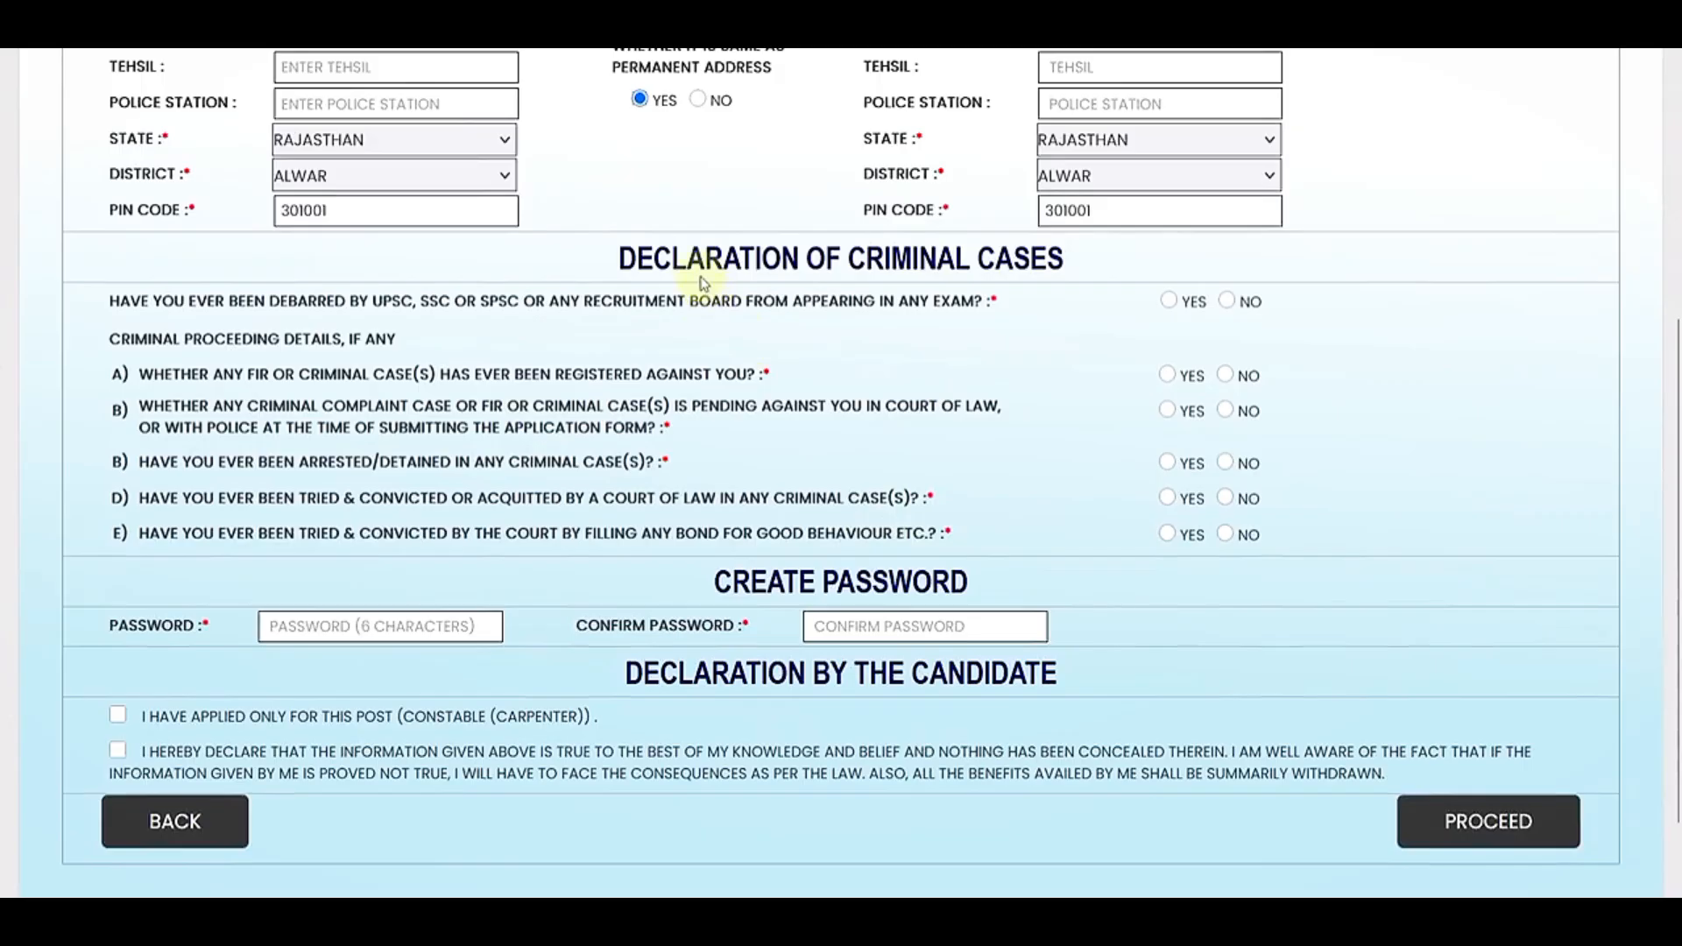
click(1227, 301)
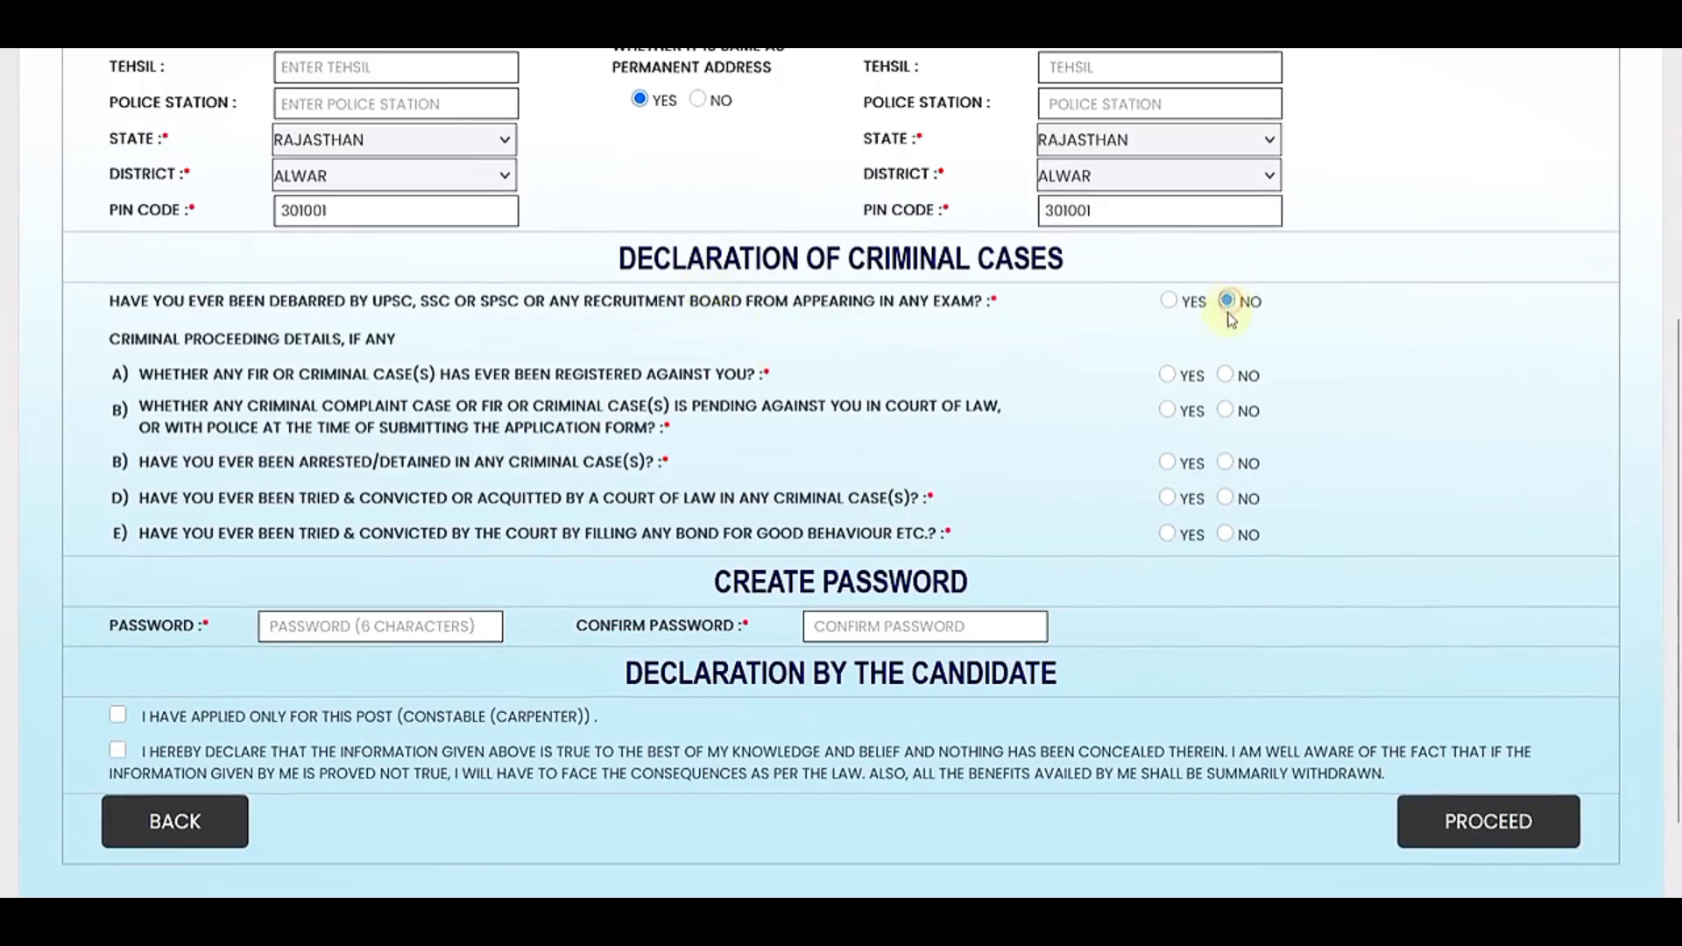
click(1226, 375)
click(1226, 410)
click(1226, 462)
click(1225, 498)
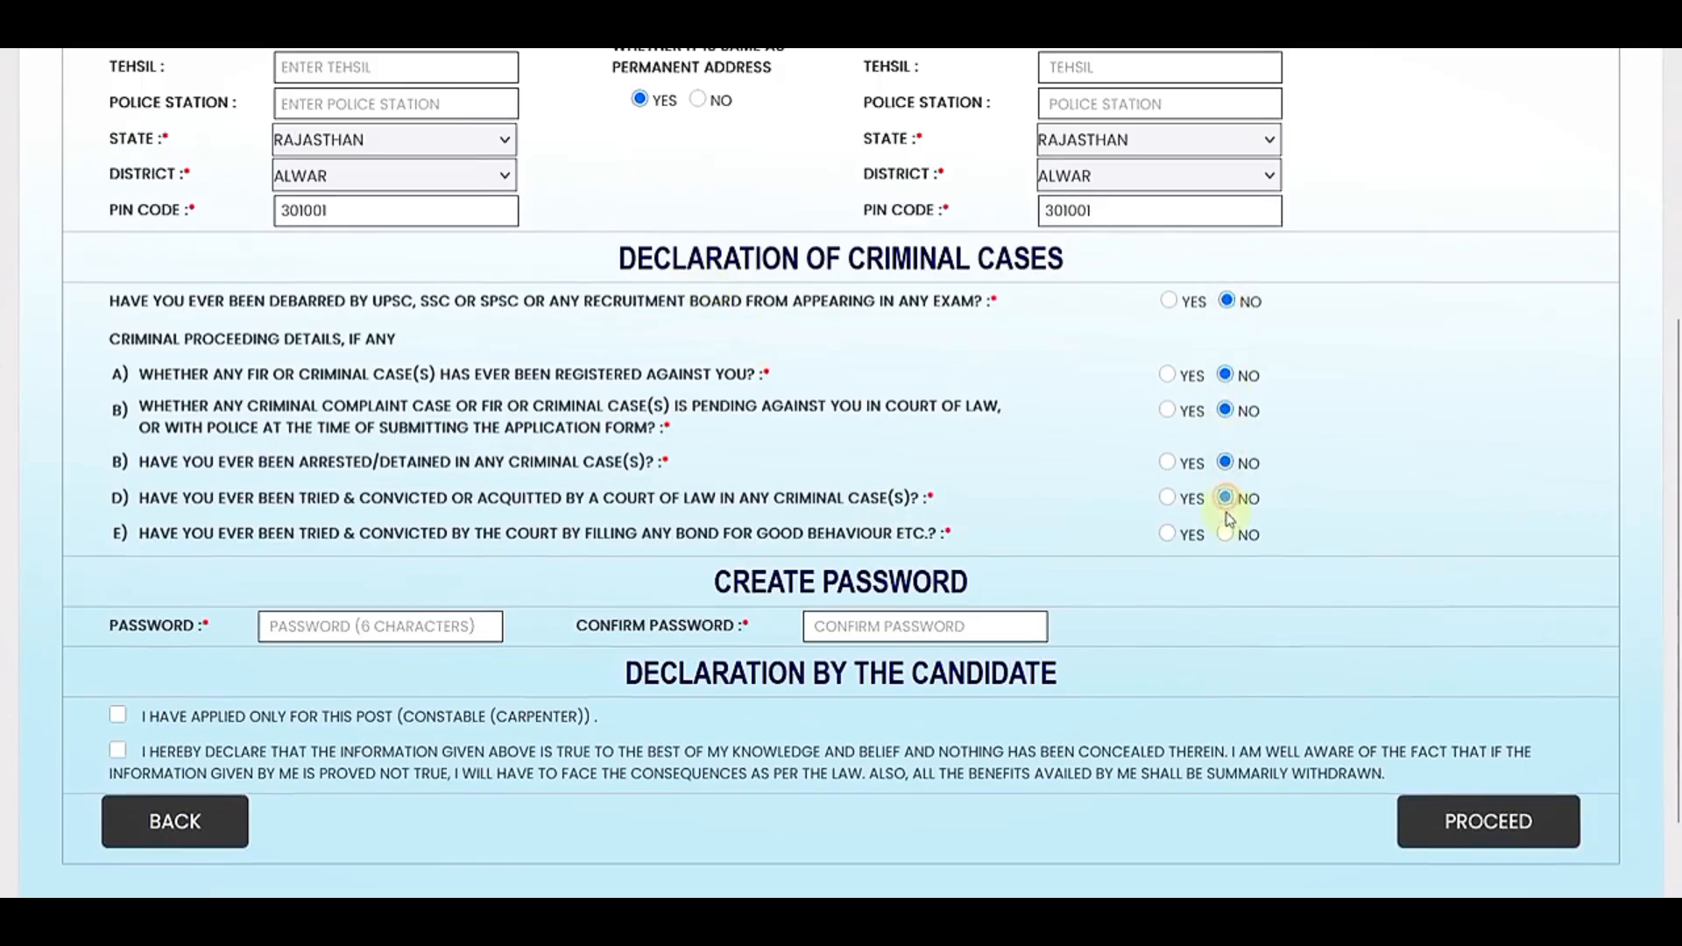
click(1225, 534)
Step: Enter a six-character account password in the Password field and repeat it in the Confirm Password field
scroll(1105, 473, down, 1)
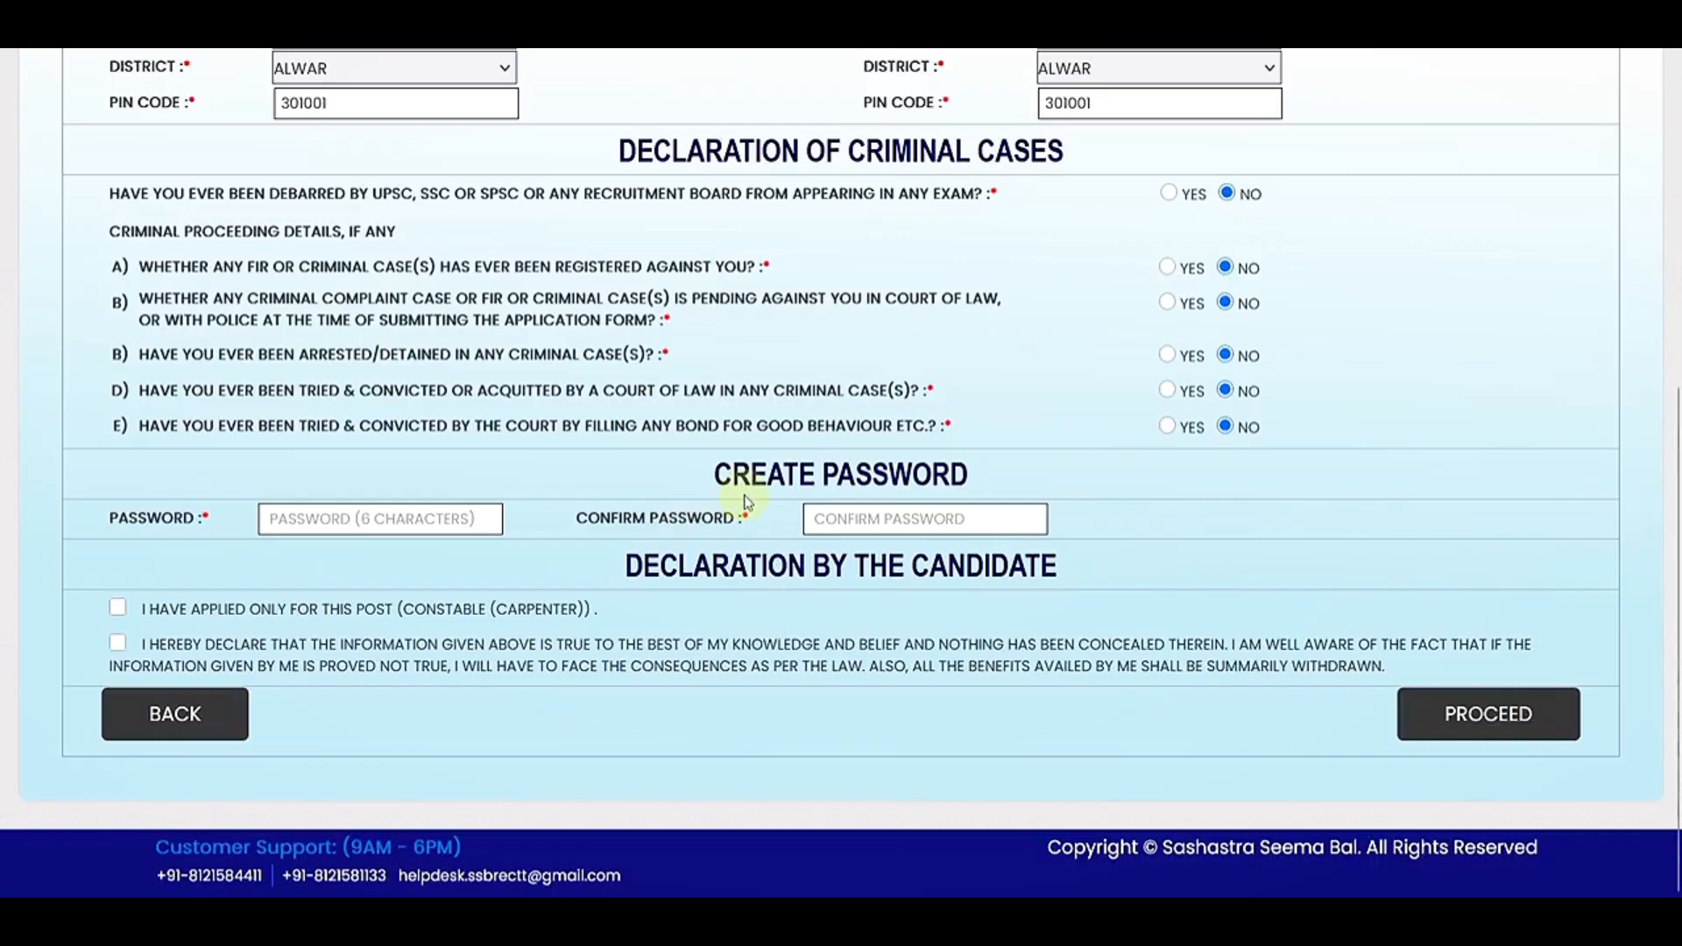
click(314, 519)
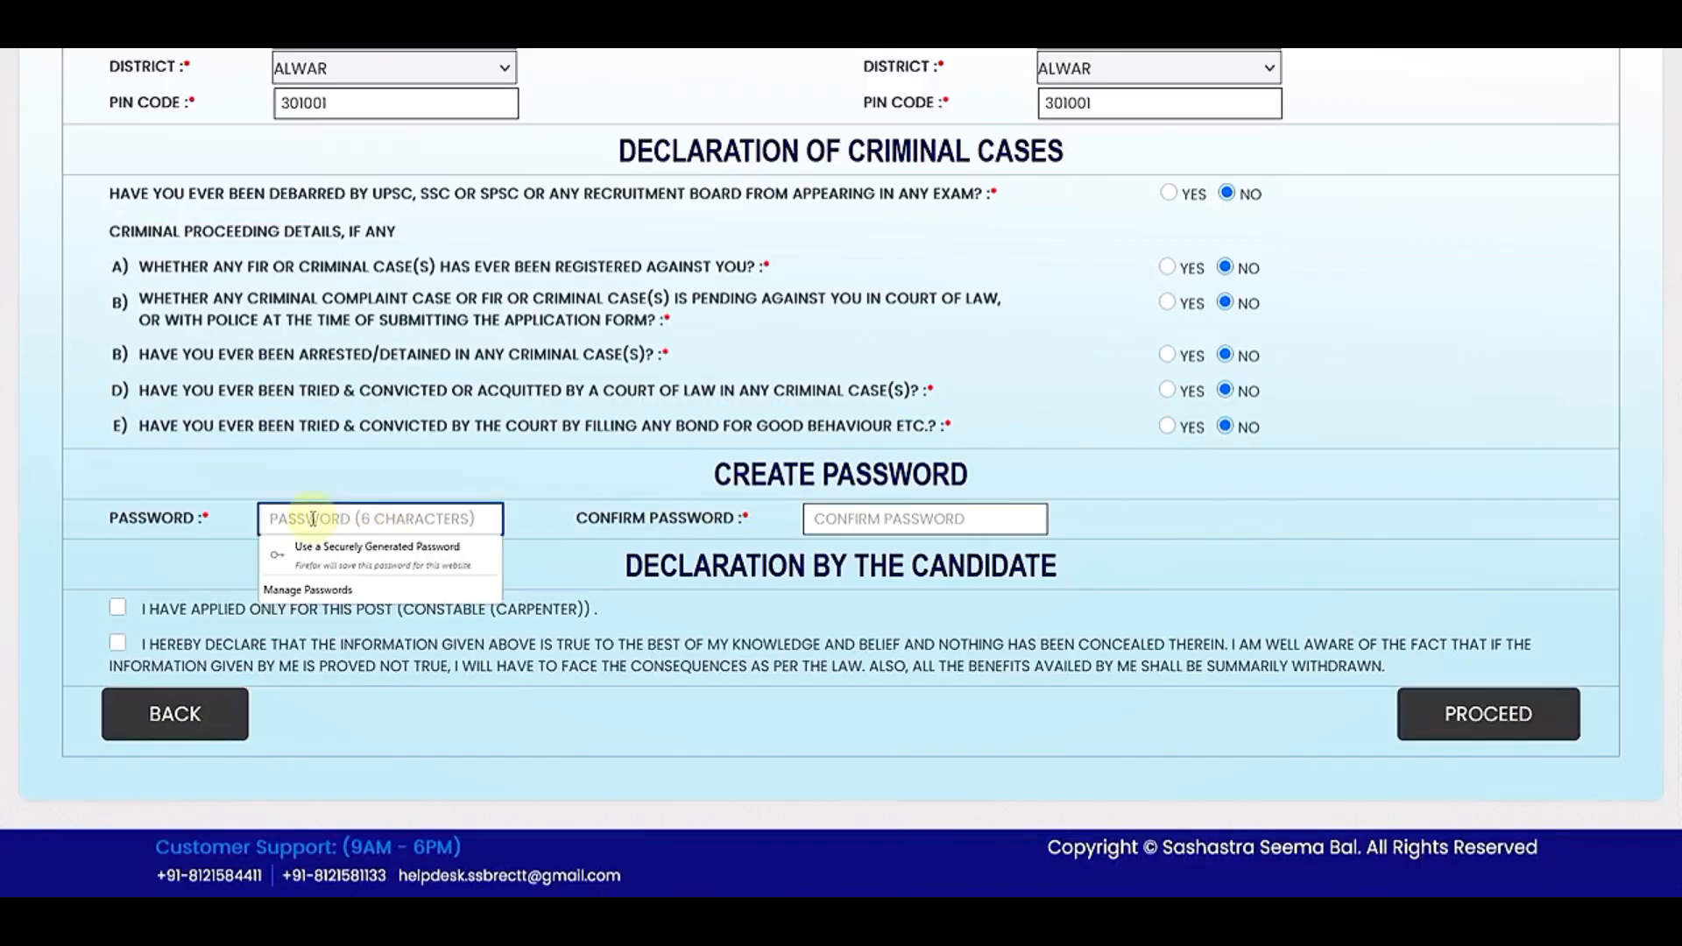
text(••••)
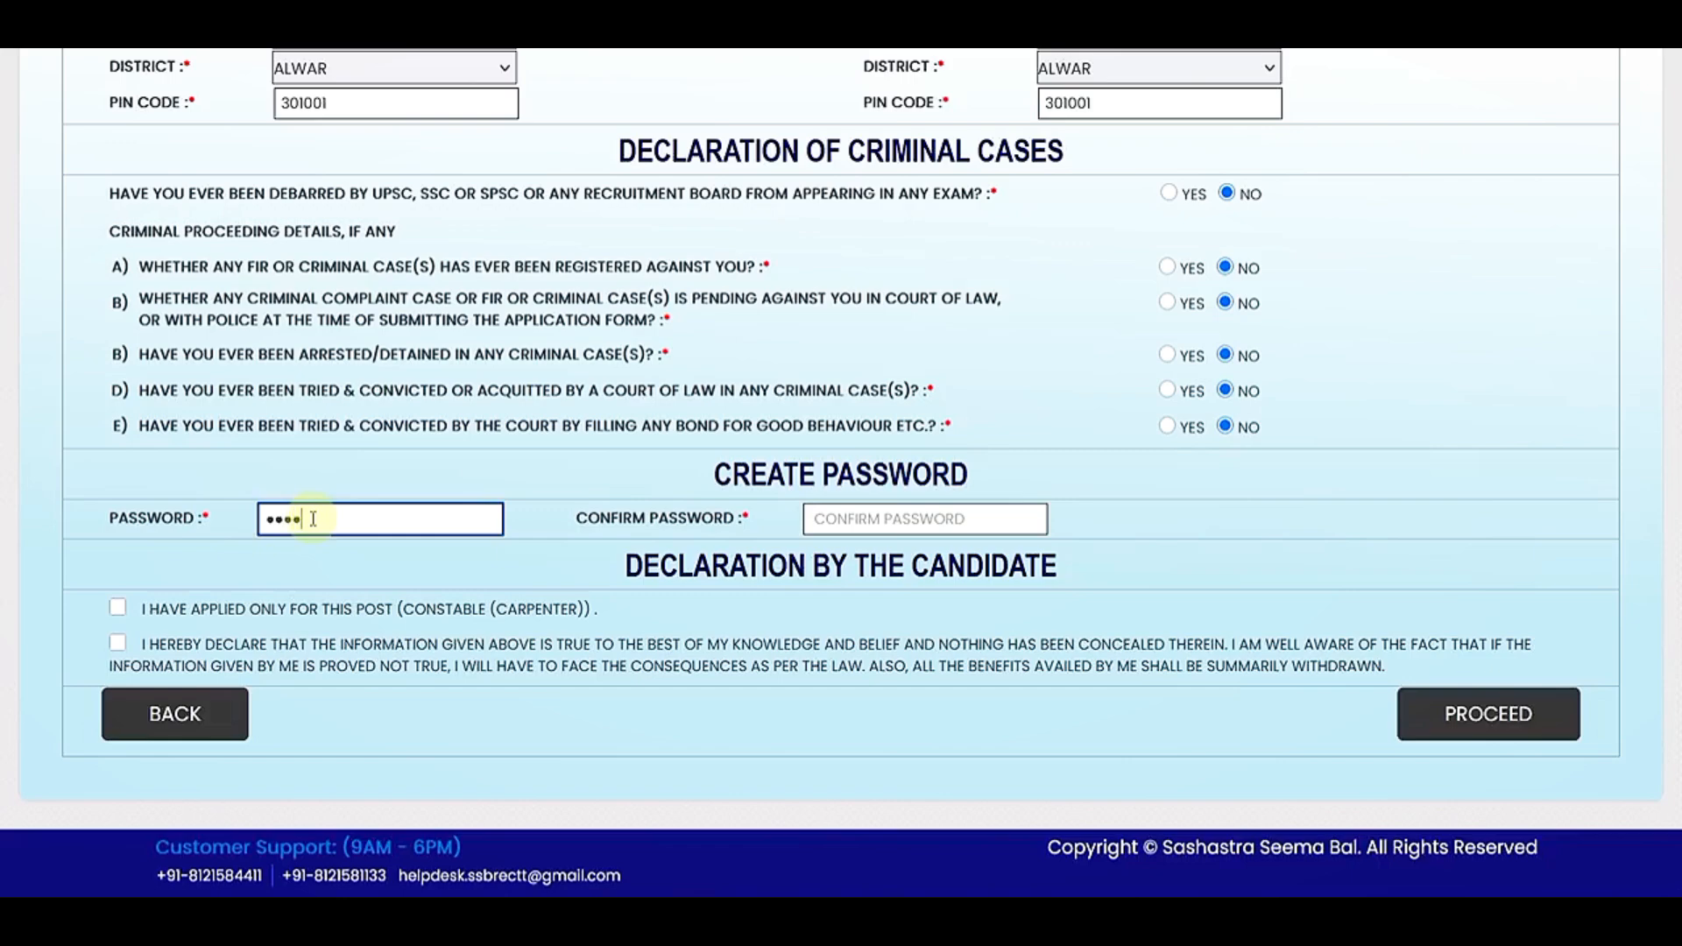
text(••)
click(897, 513)
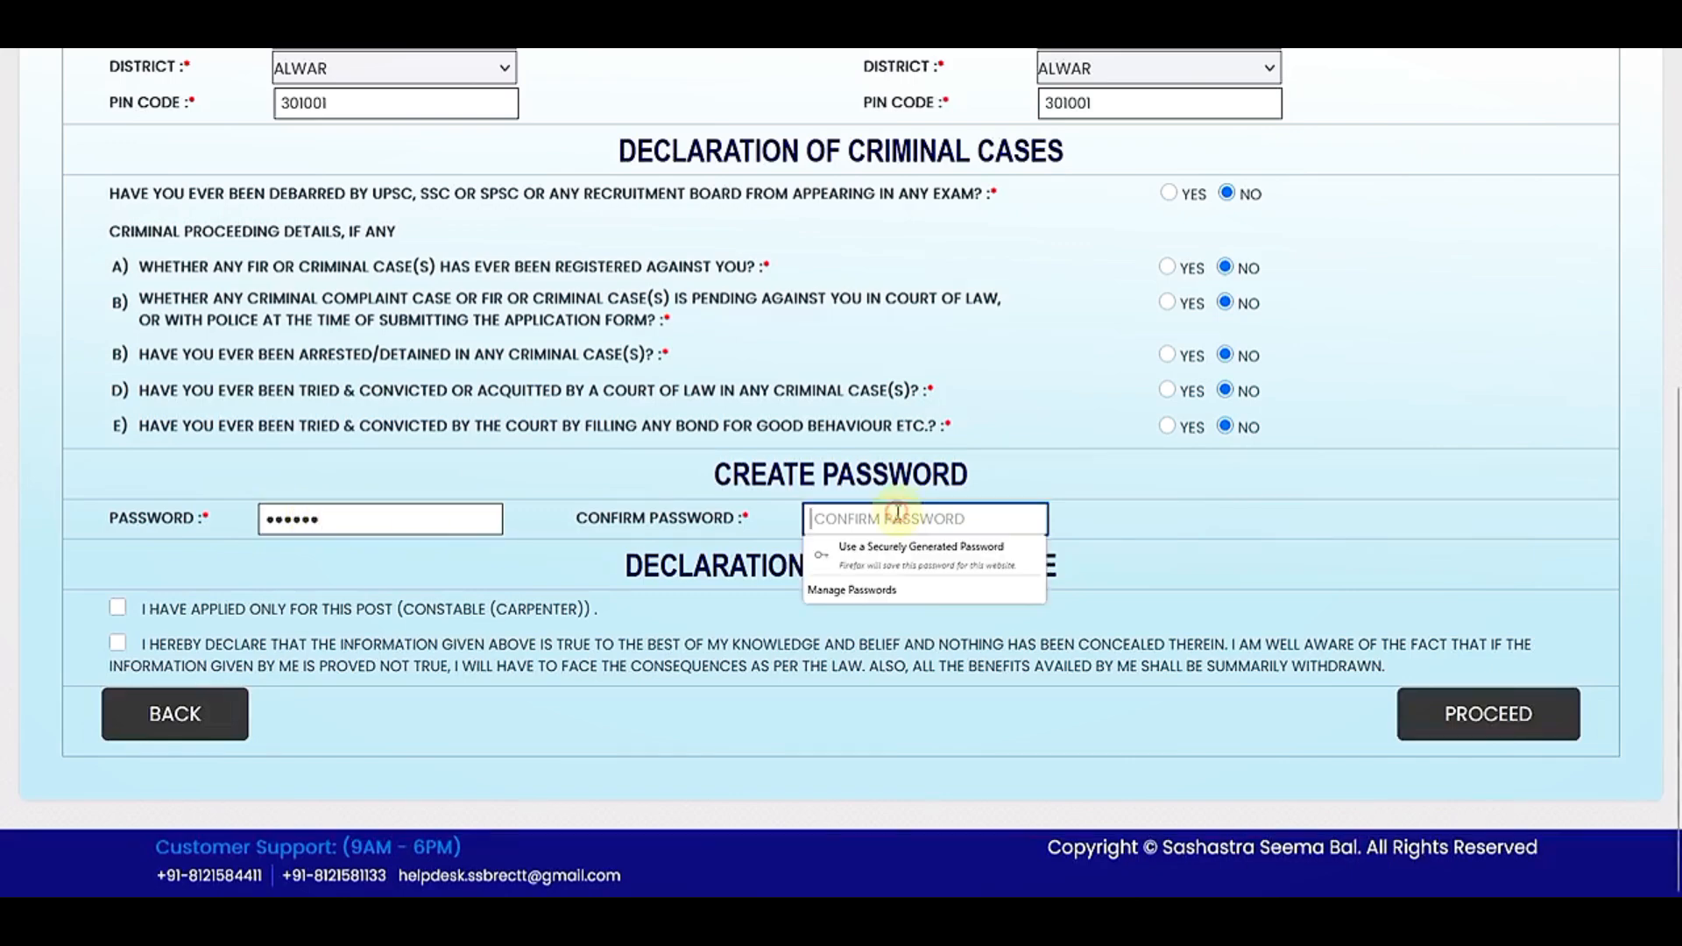
text(•••••)
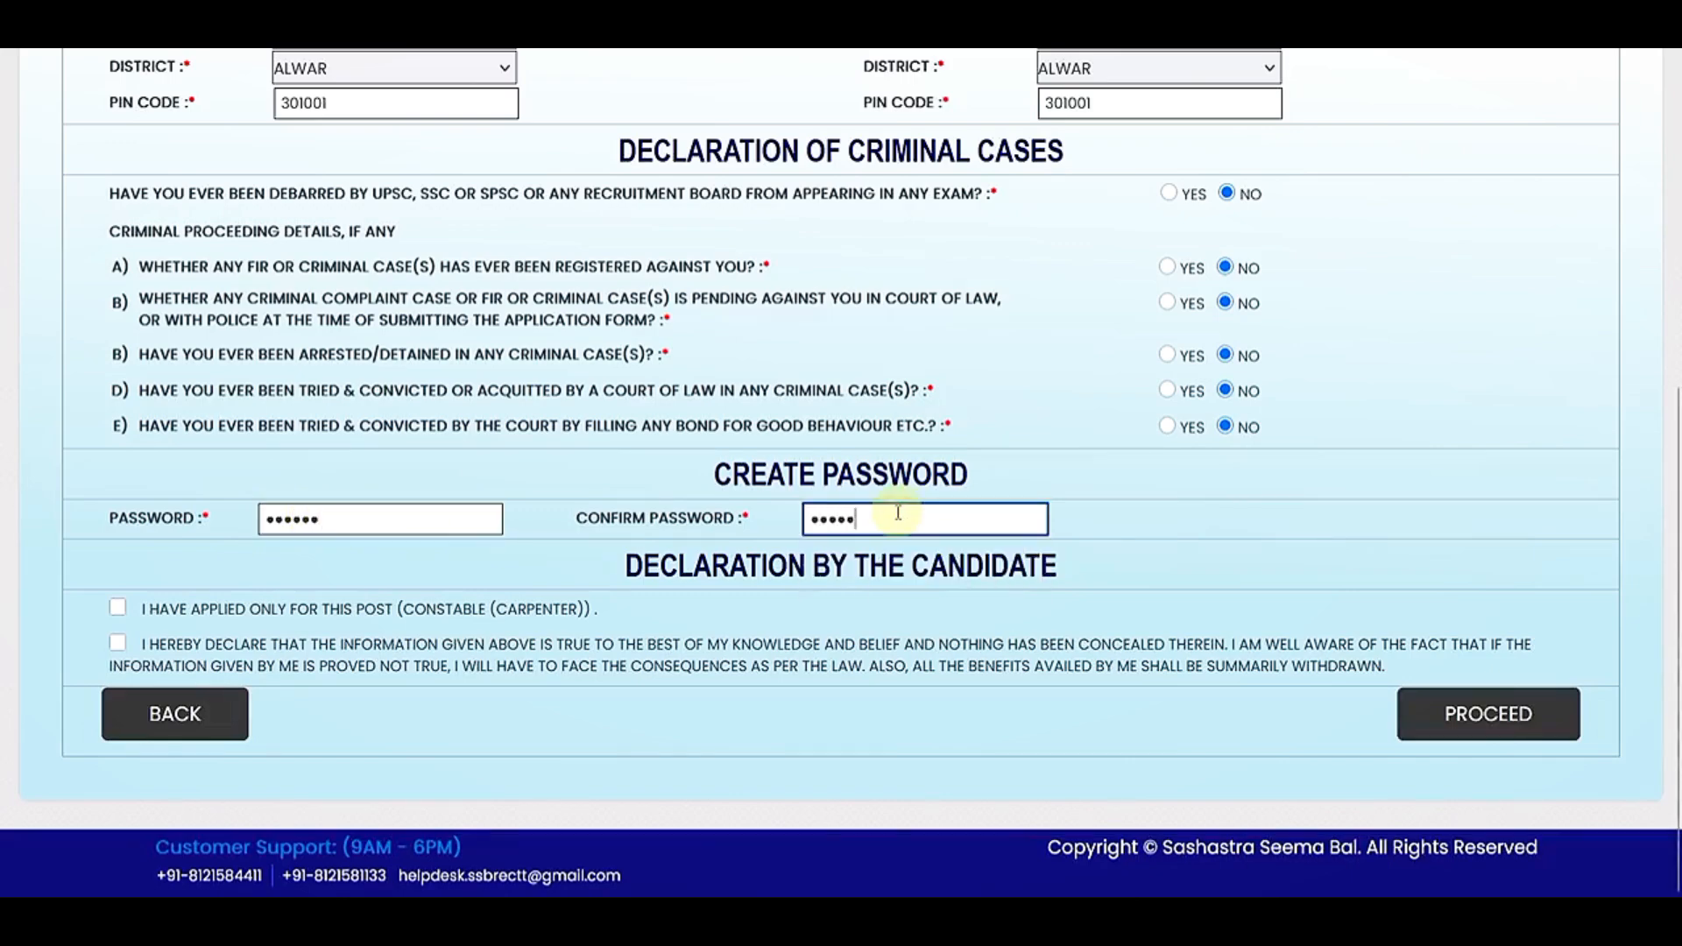
text(•)
Step: Accept both candidate declarations for the Constable (Carpenter) post and proceed to the application preview
click(760, 639)
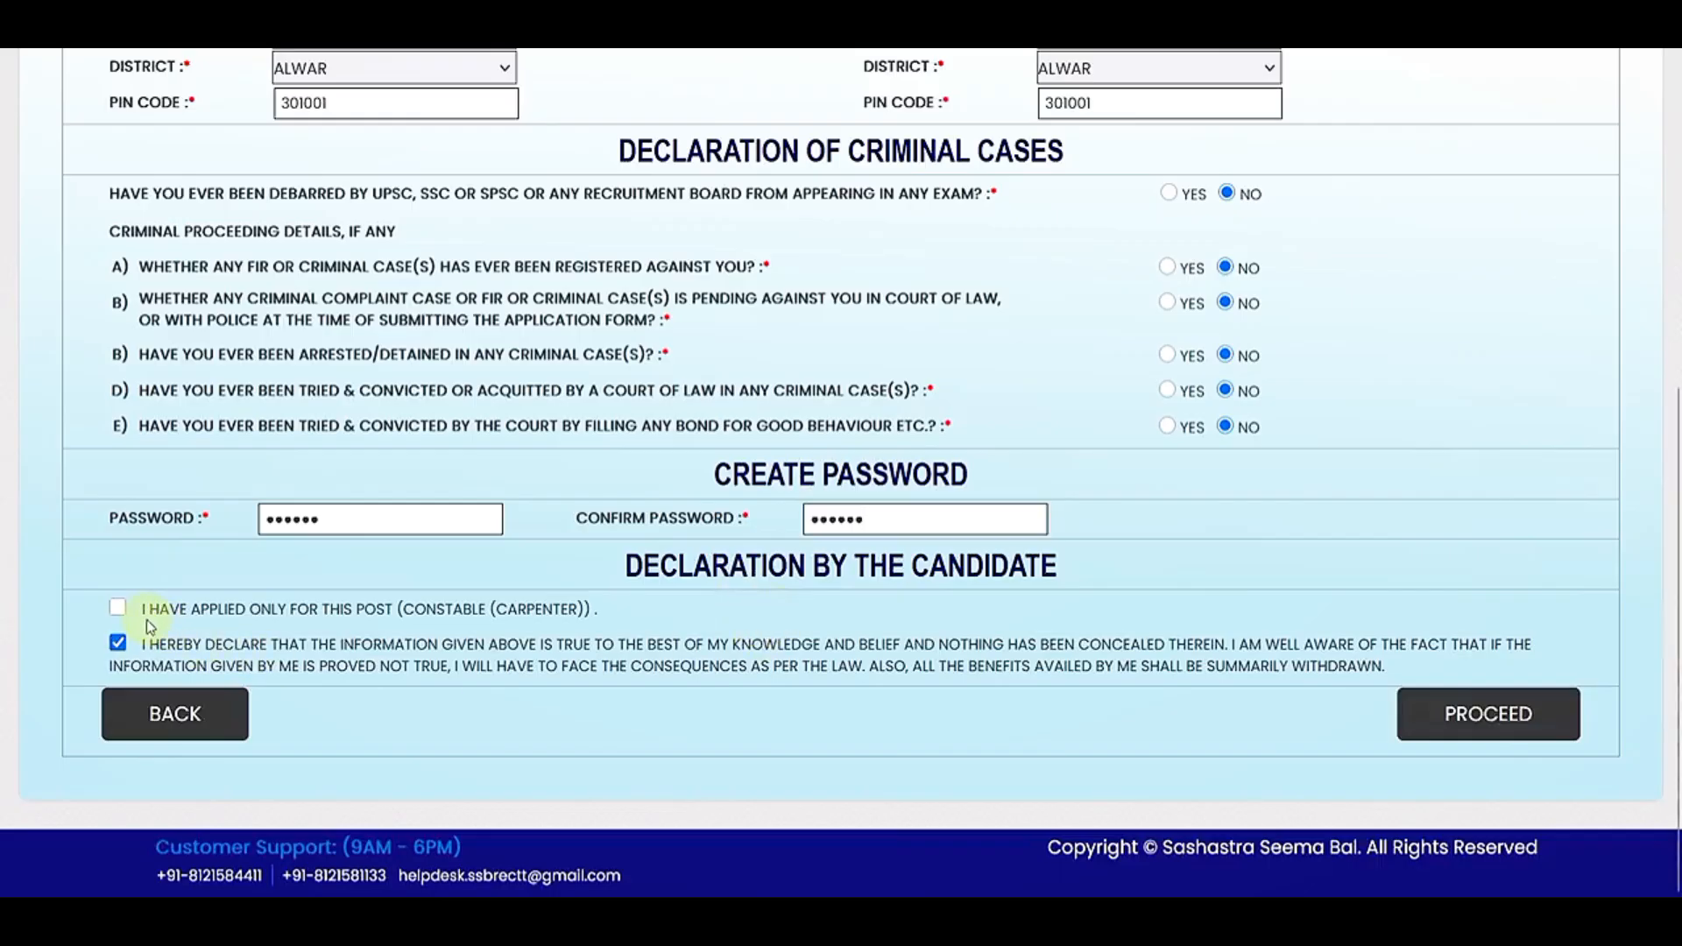
click(117, 610)
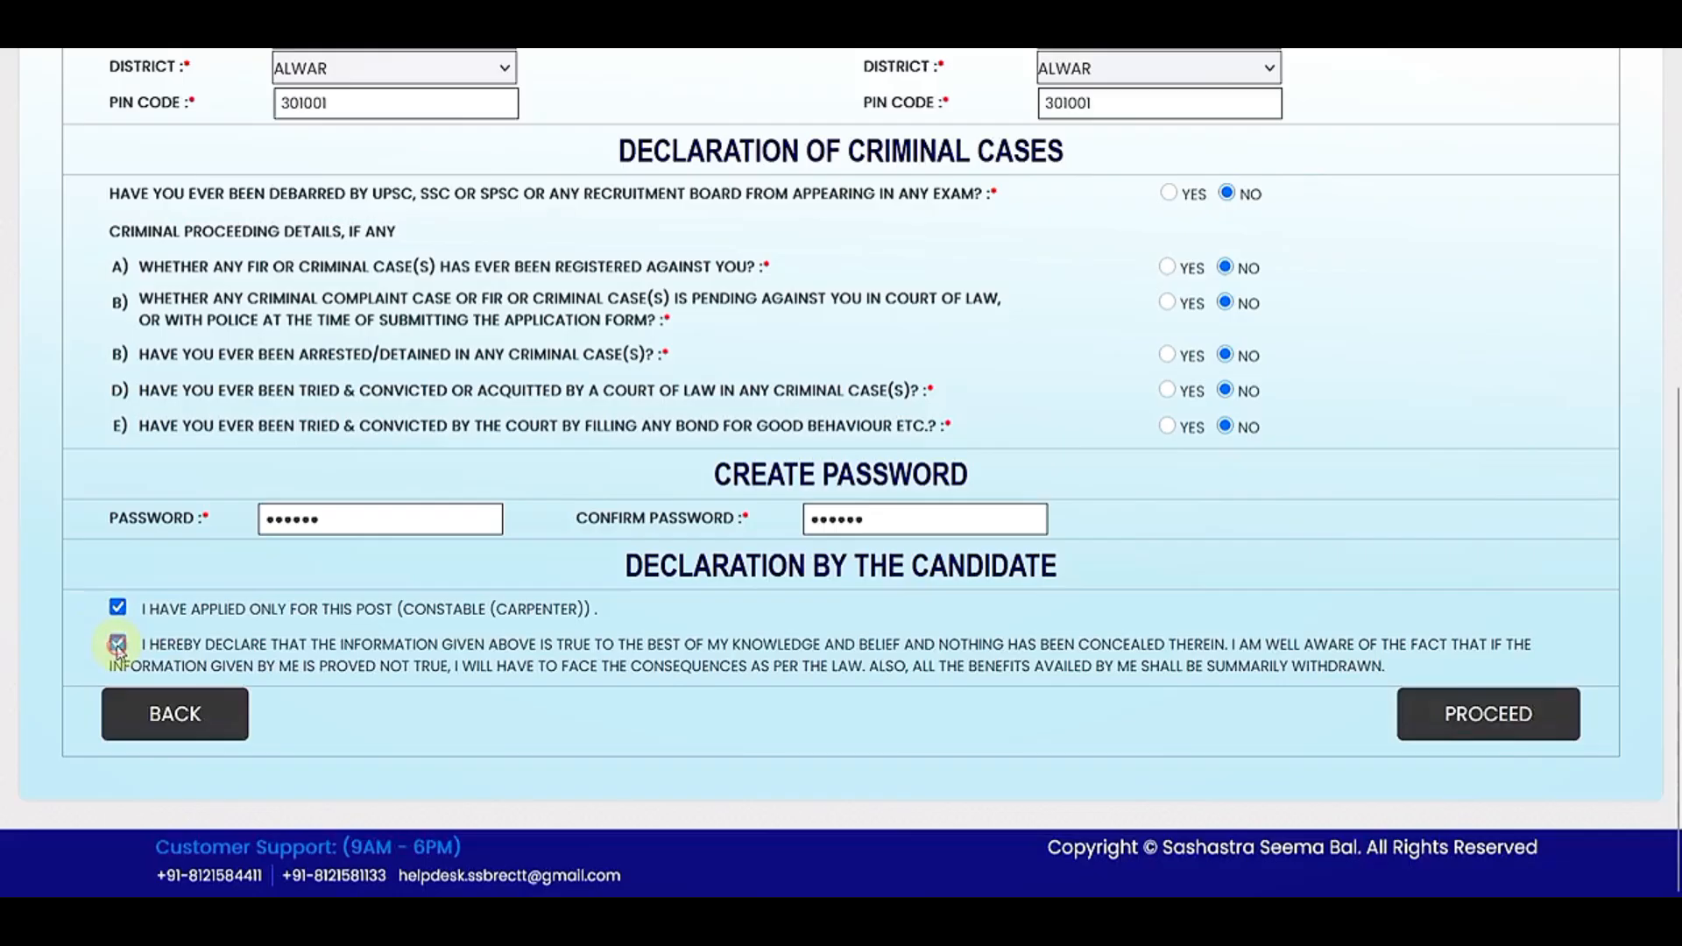
click(1503, 709)
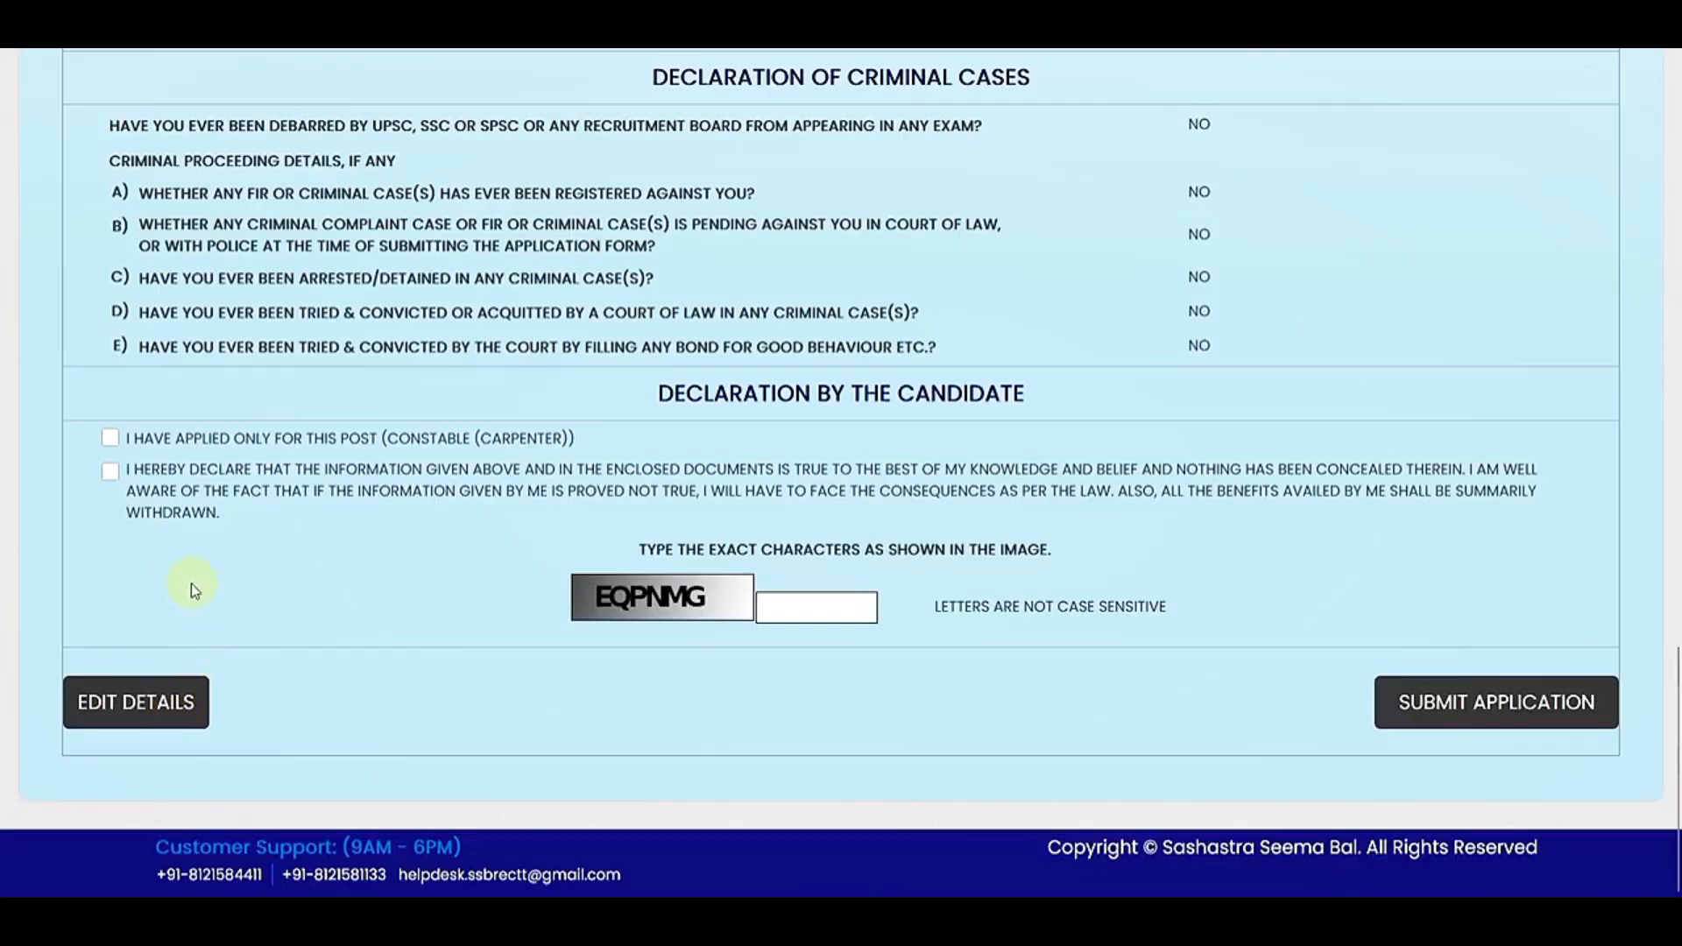
Step: Accept both declarations on the application preview, enter the captcha characters and submit the application
click(110, 438)
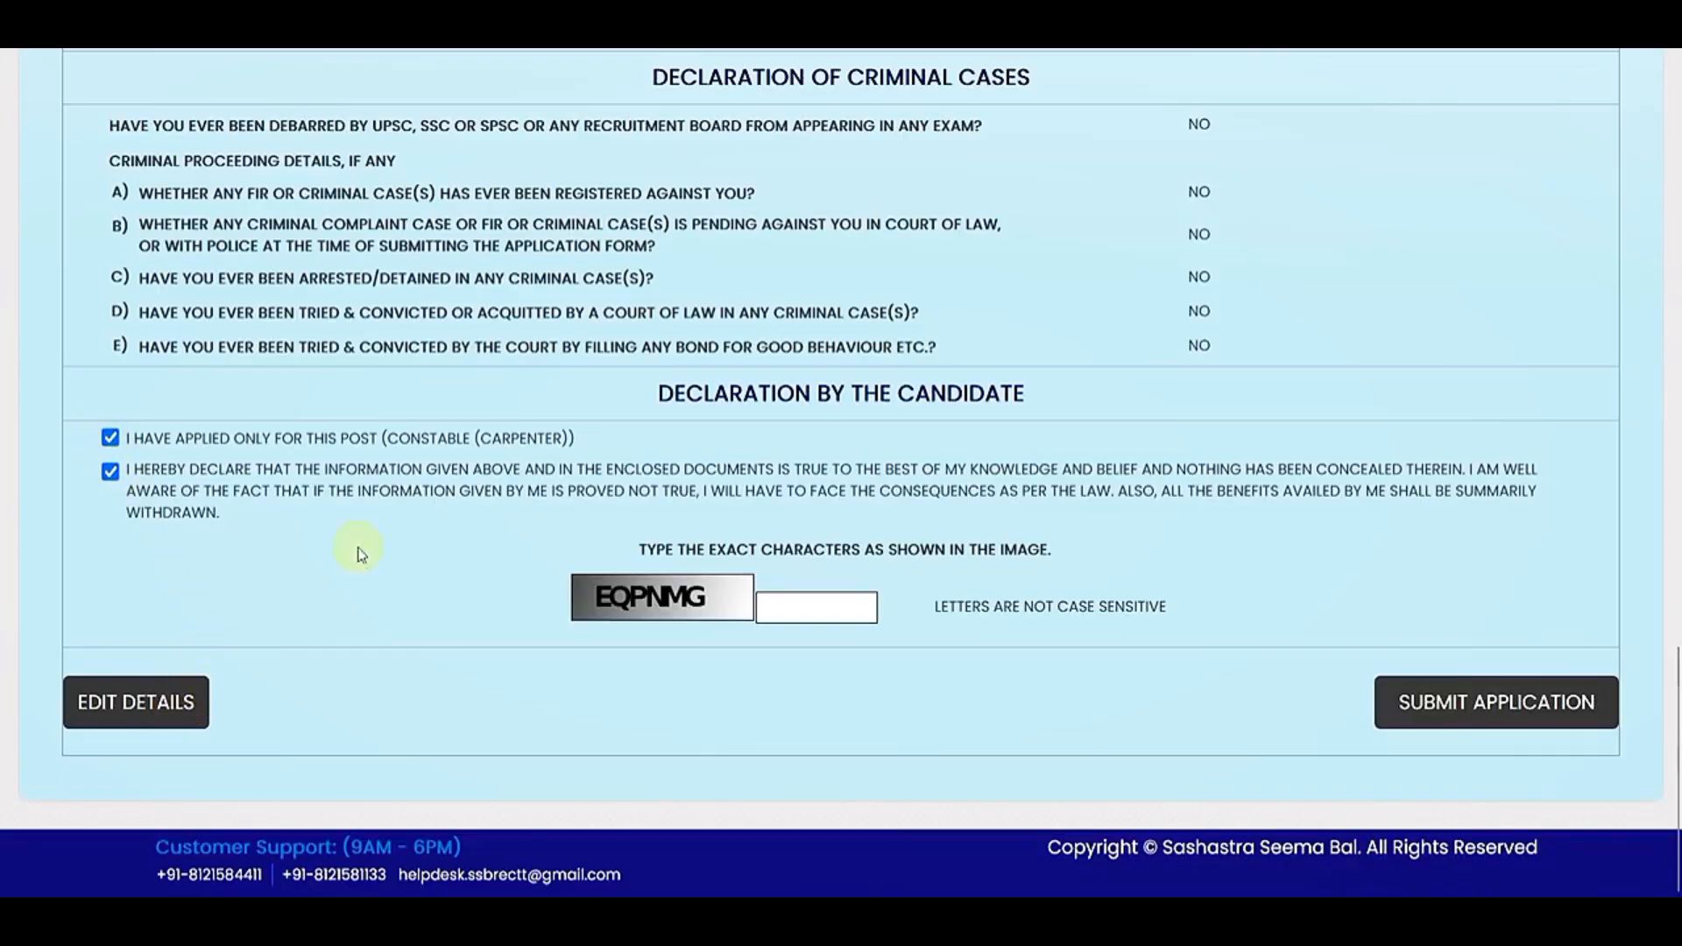
click(784, 606)
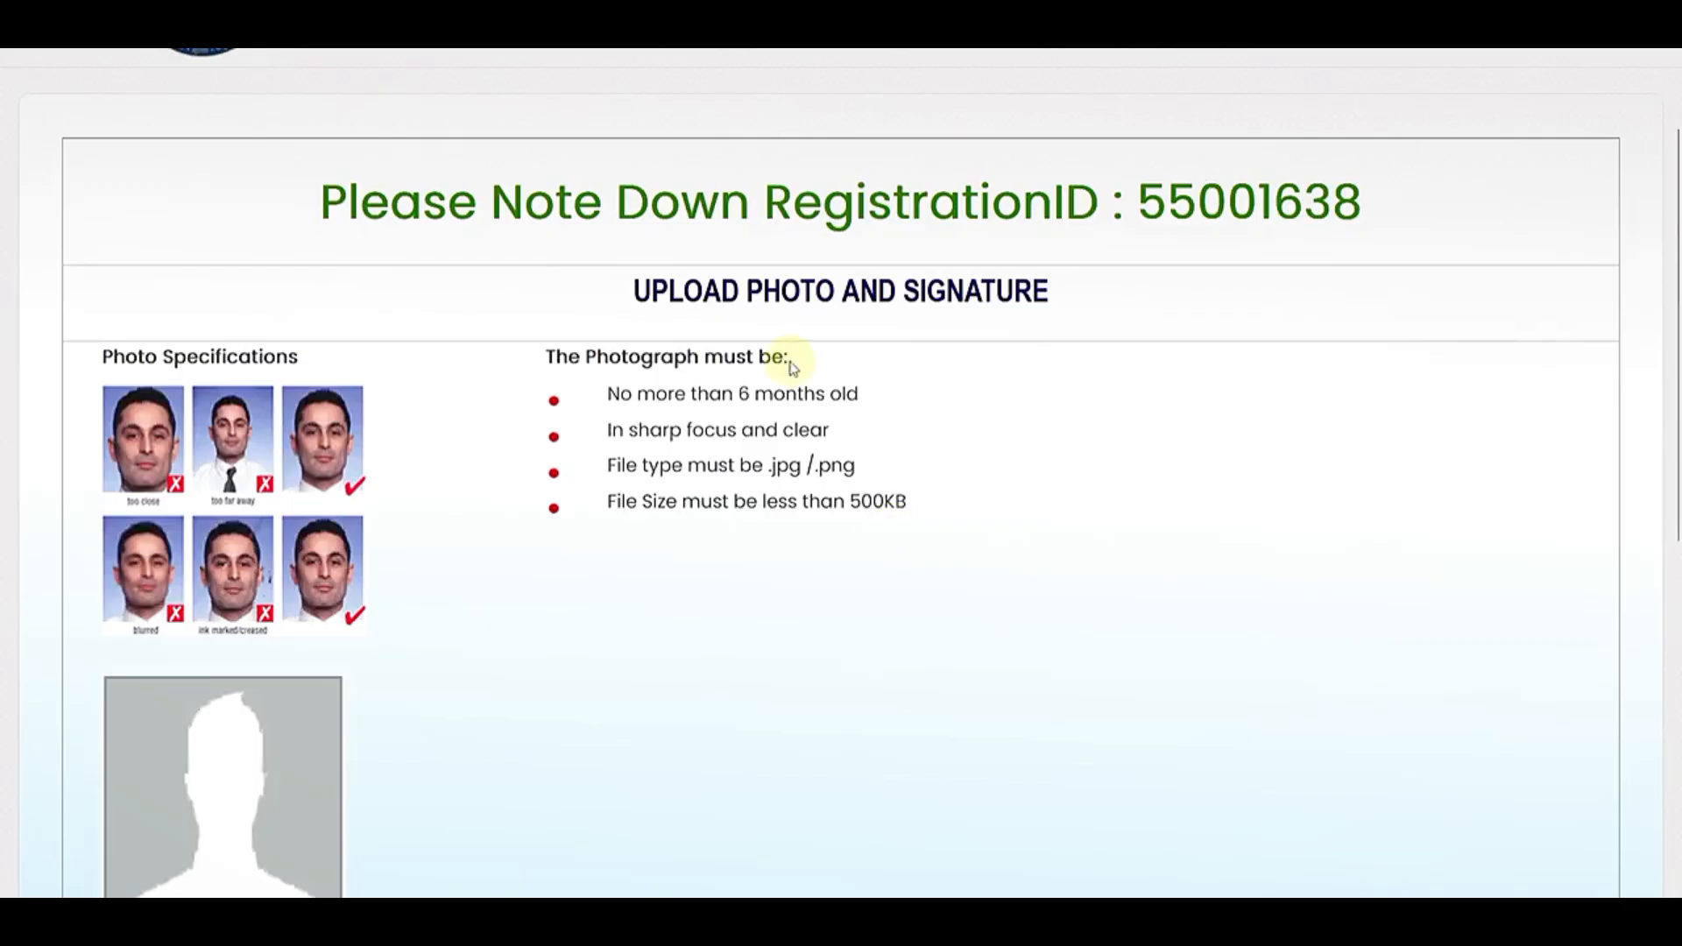
Step: Check the photo and signature upload requirements, and proceed to the online payment of the Constable (Carpenter) application fee
scroll(792, 366, down, 3)
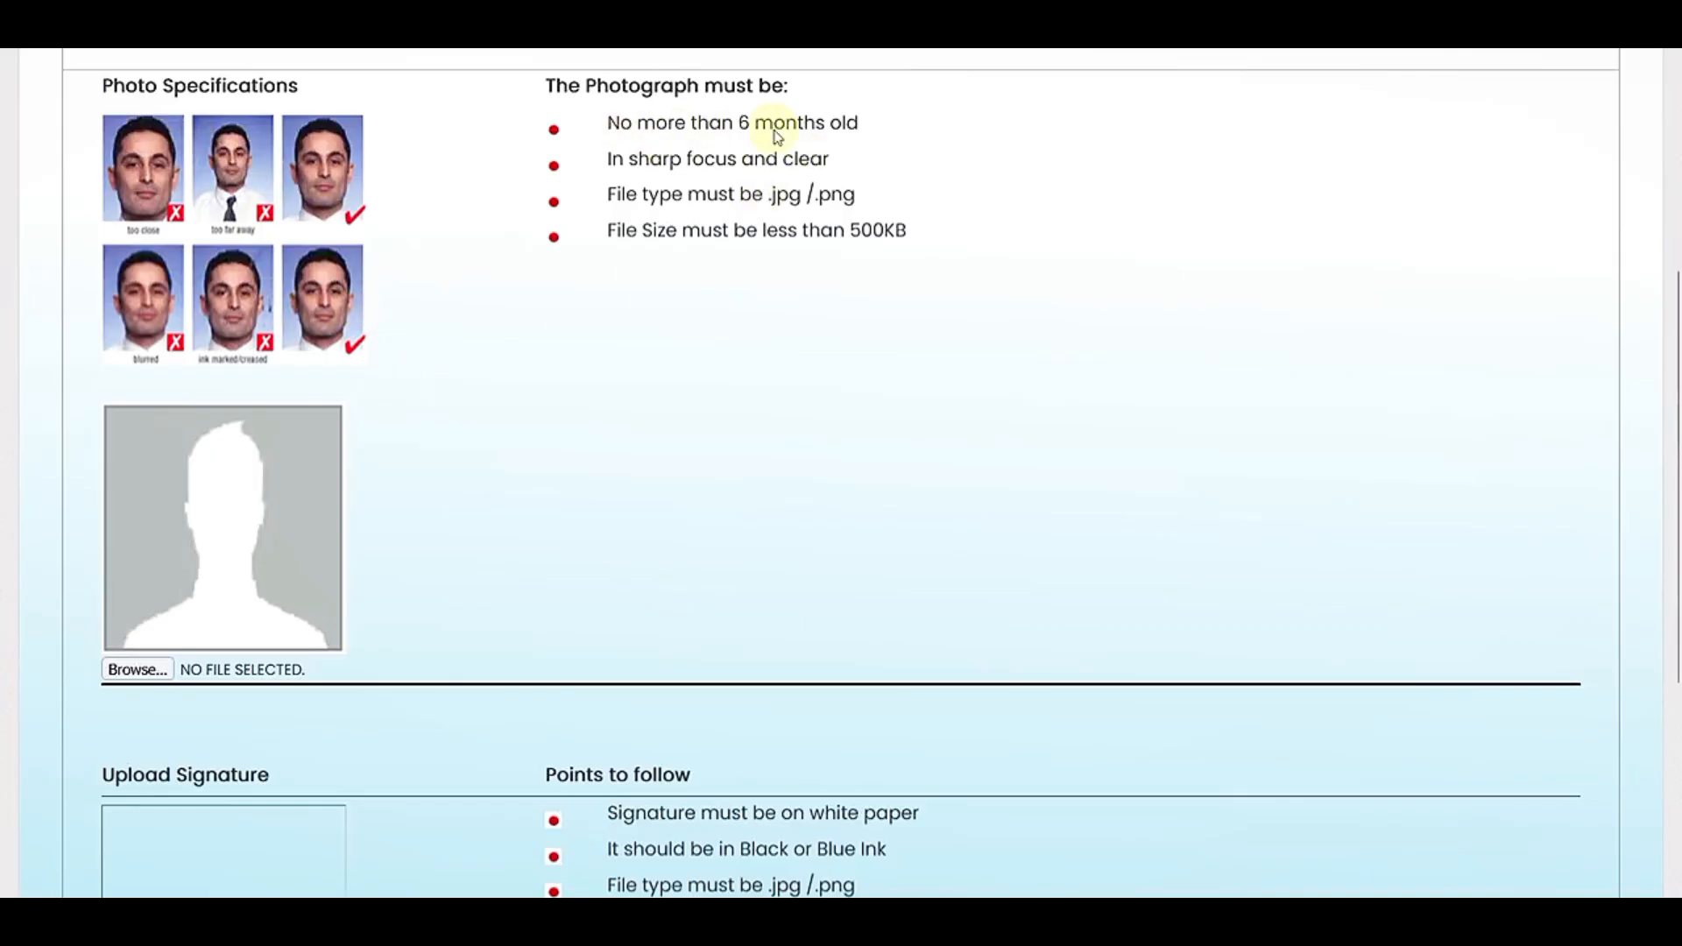
scroll(657, 417, down, 5)
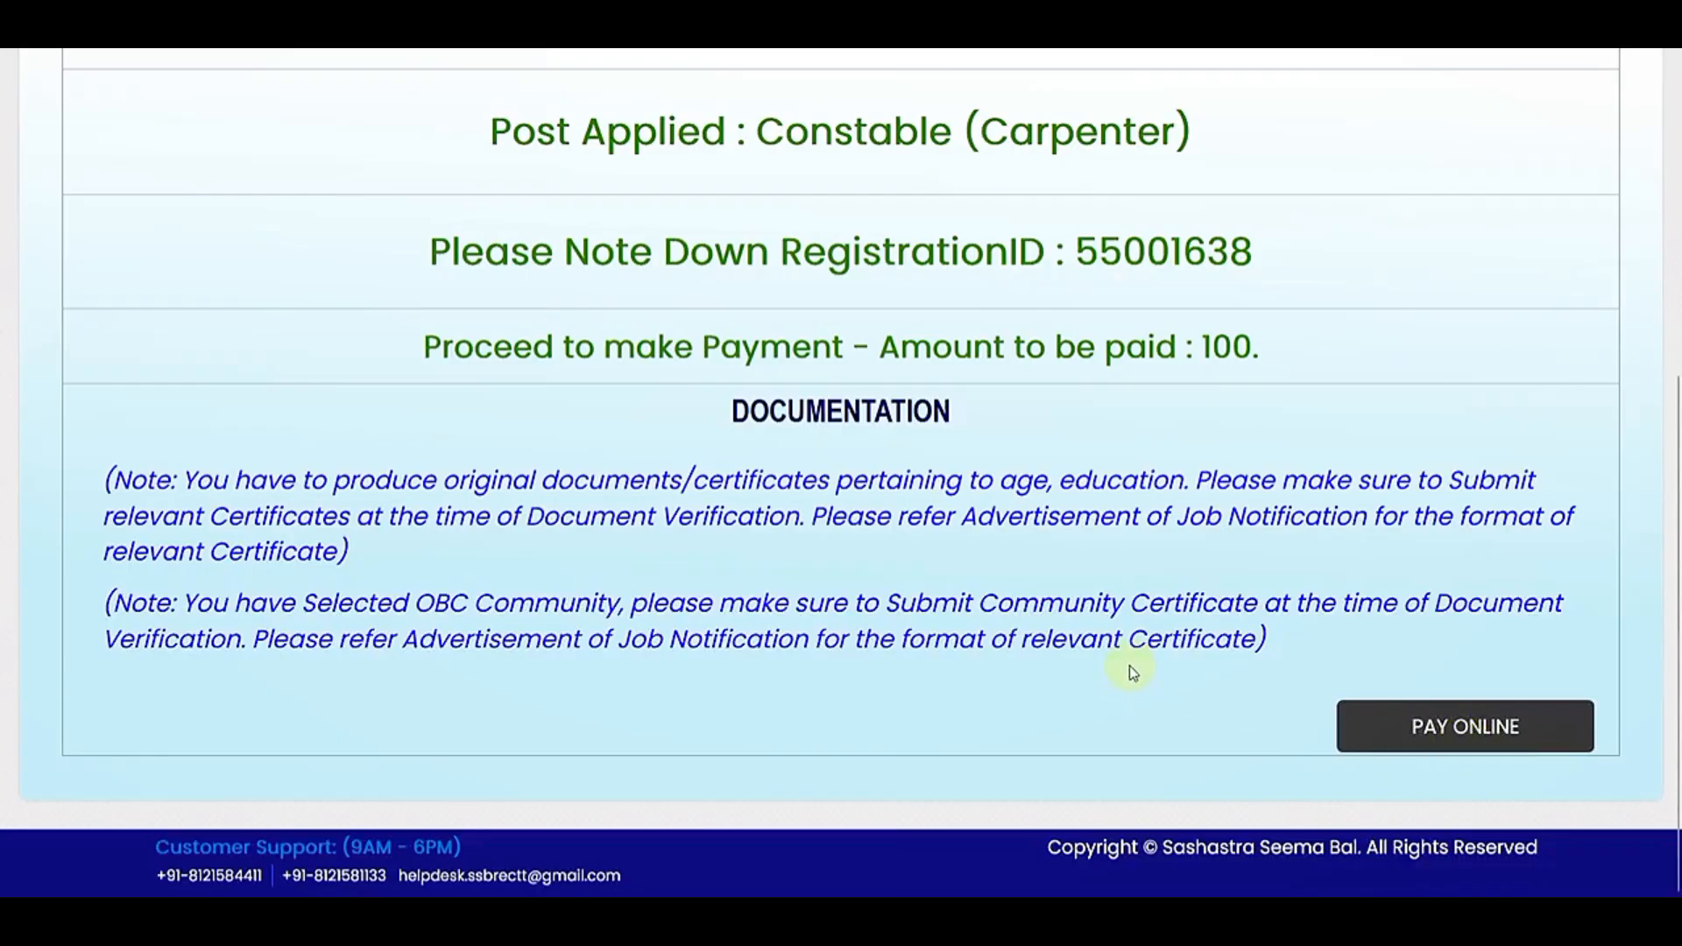
click(1448, 734)
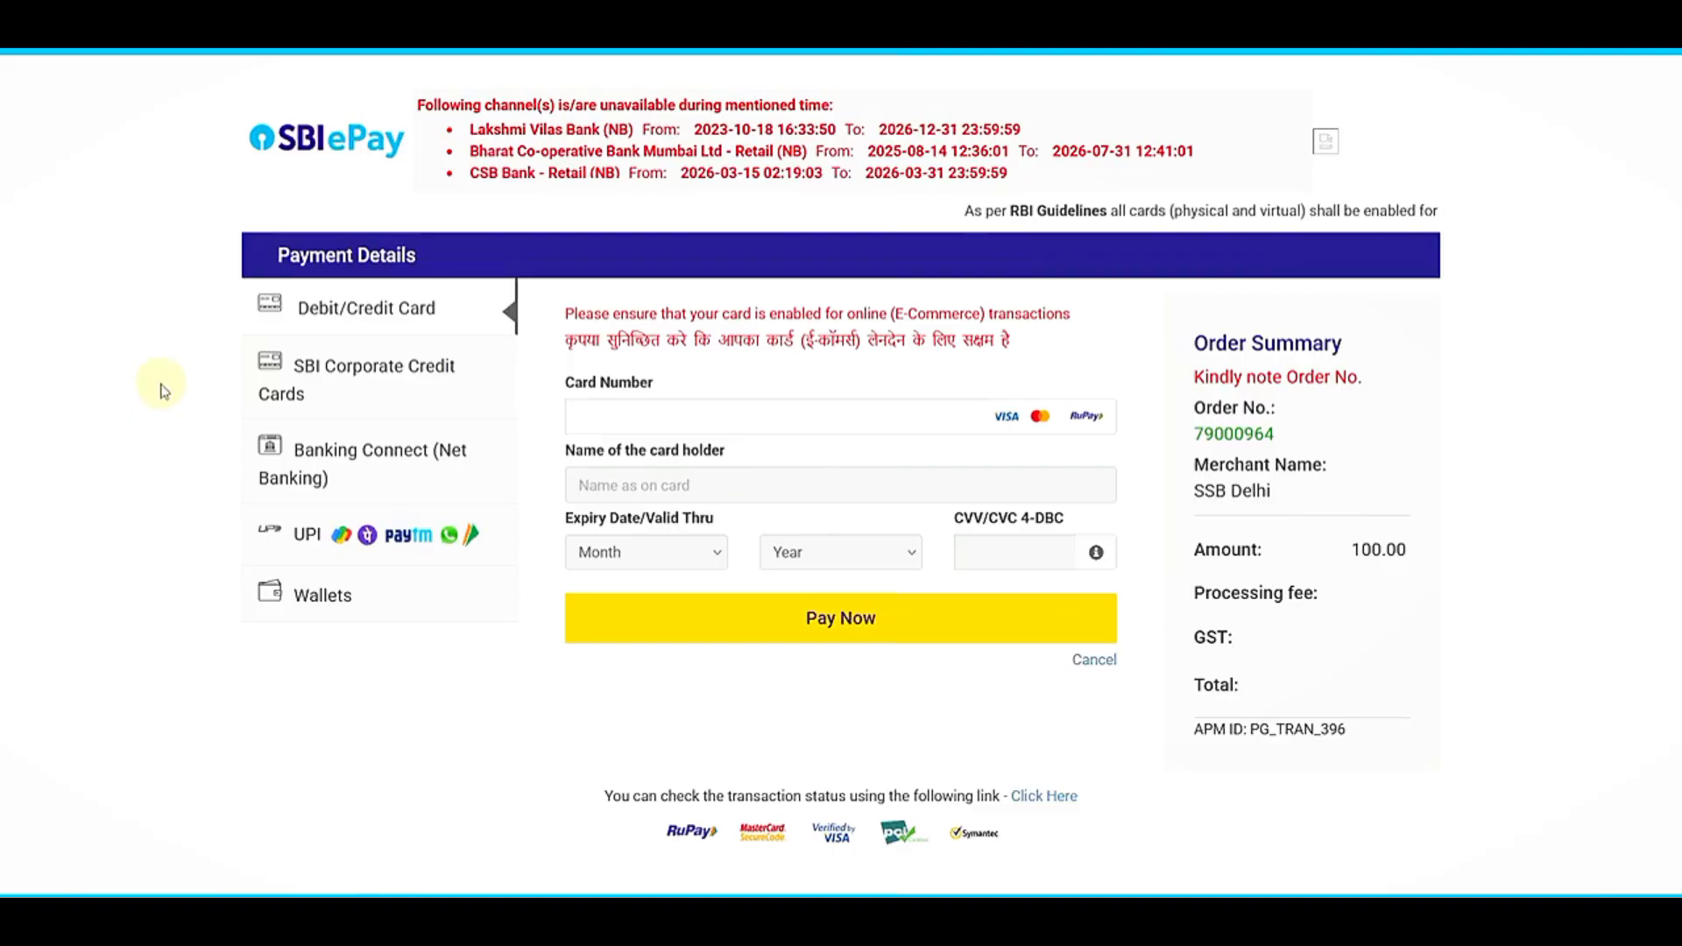
Step: Choose UPI with the UPI QR option as the payment method for the application fee and proceed to pay
click(355, 463)
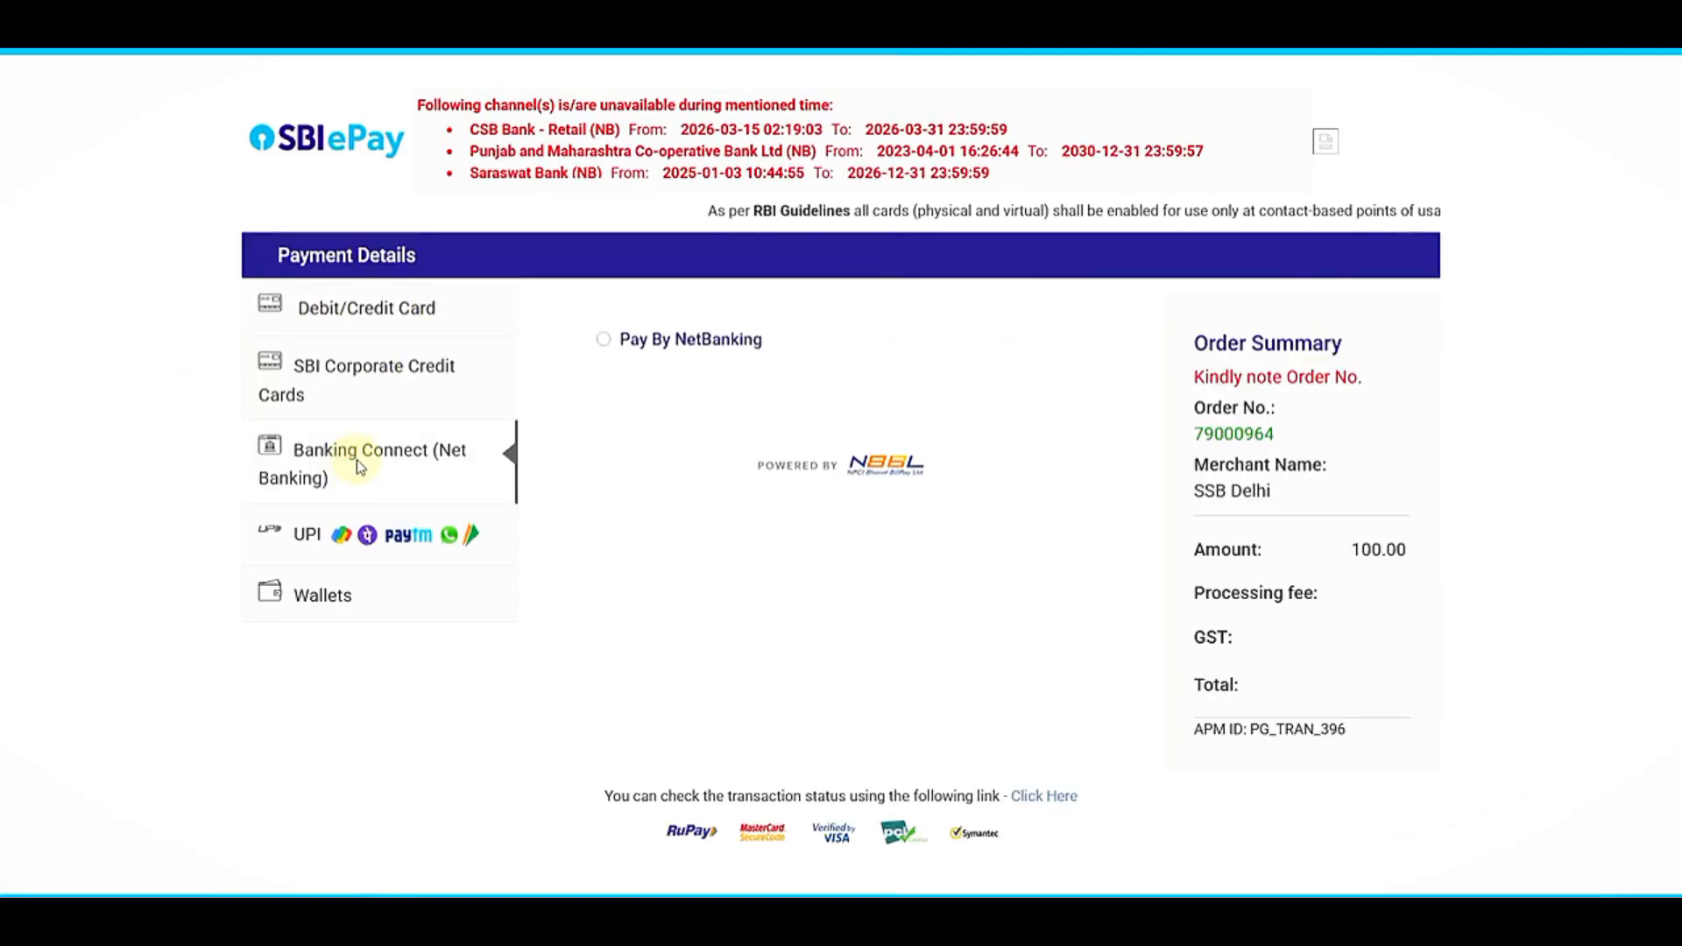
click(366, 536)
click(572, 364)
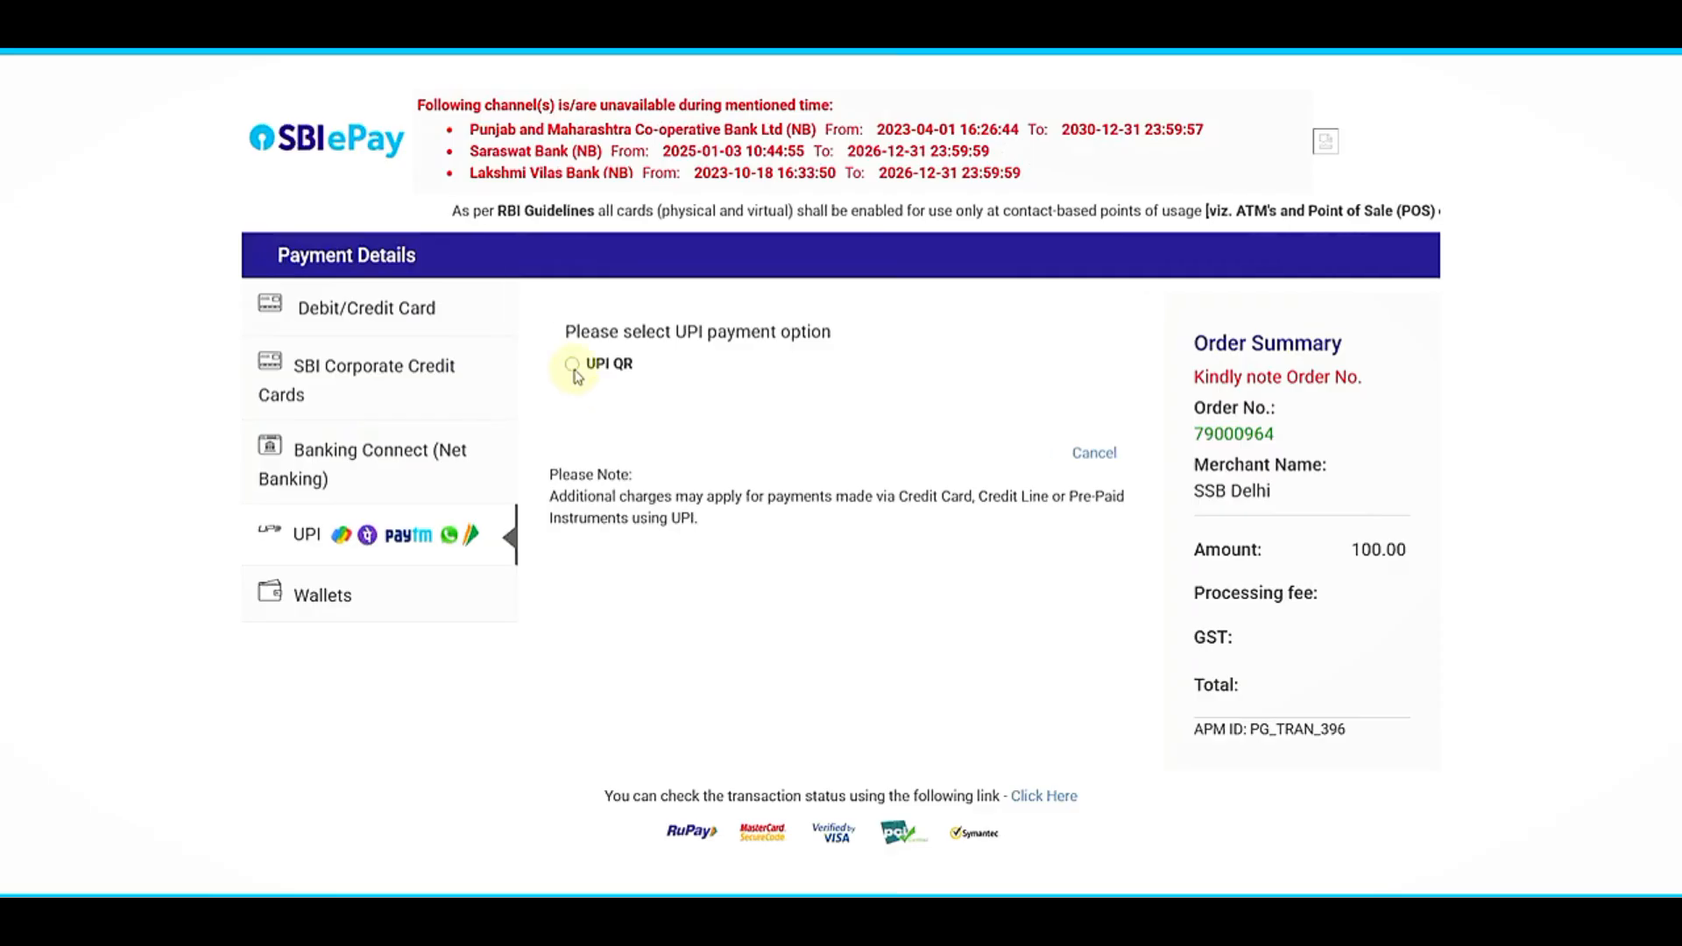
click(814, 473)
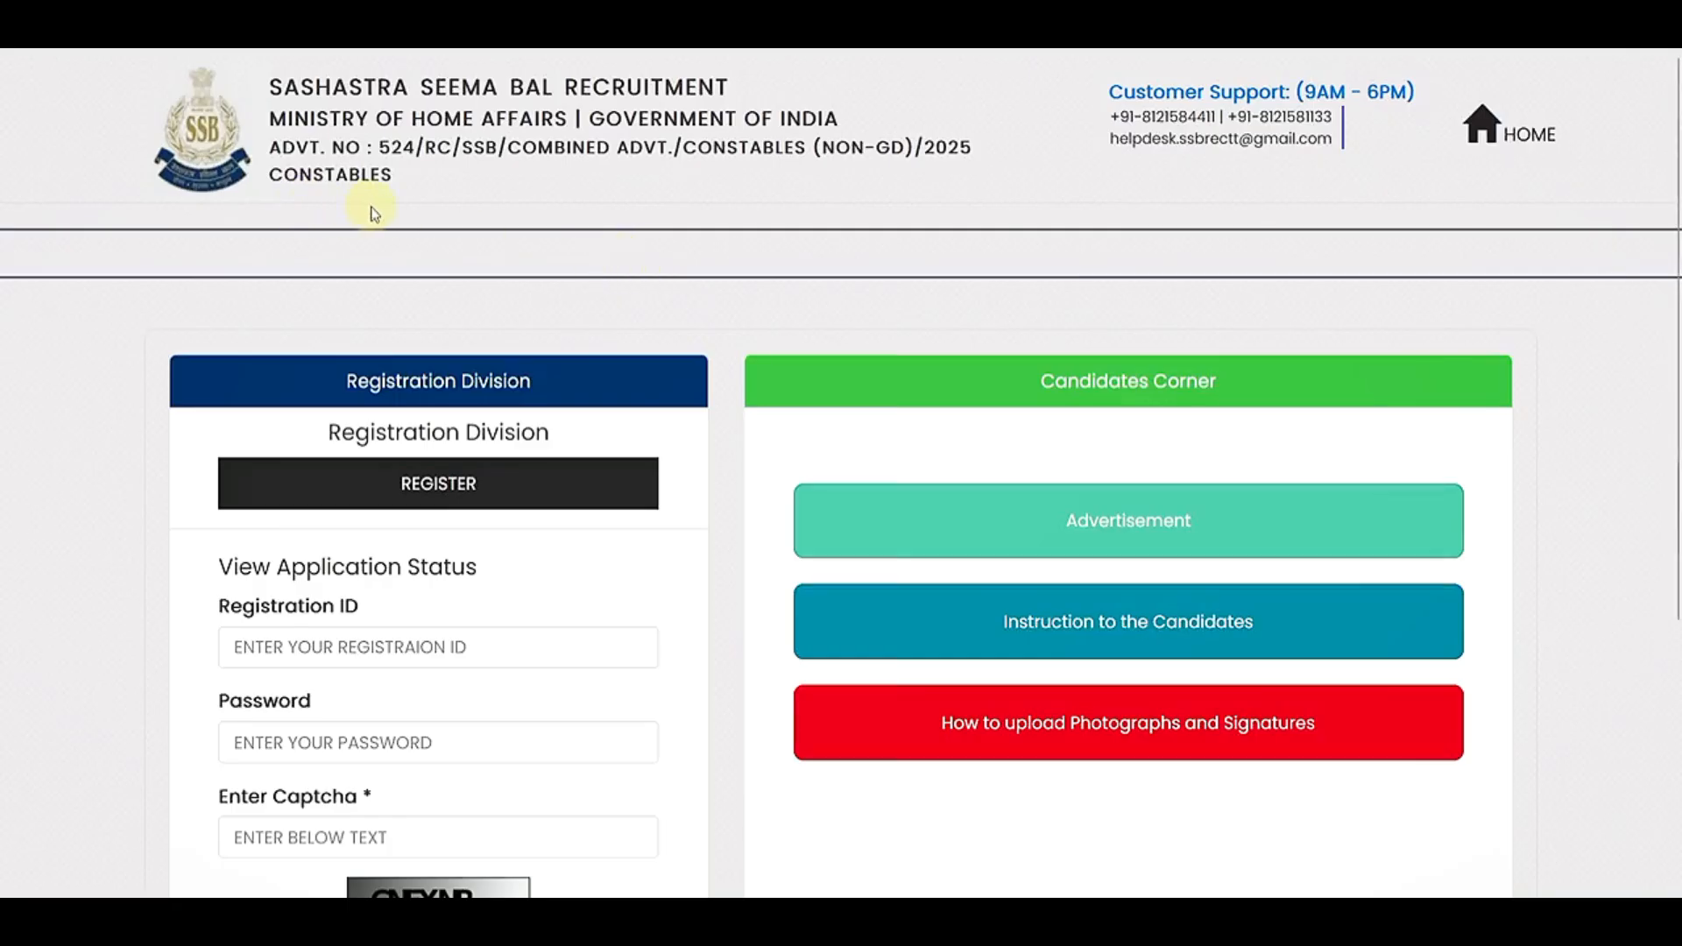
Step: Examine the application status login with its recovery options, and the eligibility conditions by post on page 3 of the advertisement
scroll(566, 249, down, 2)
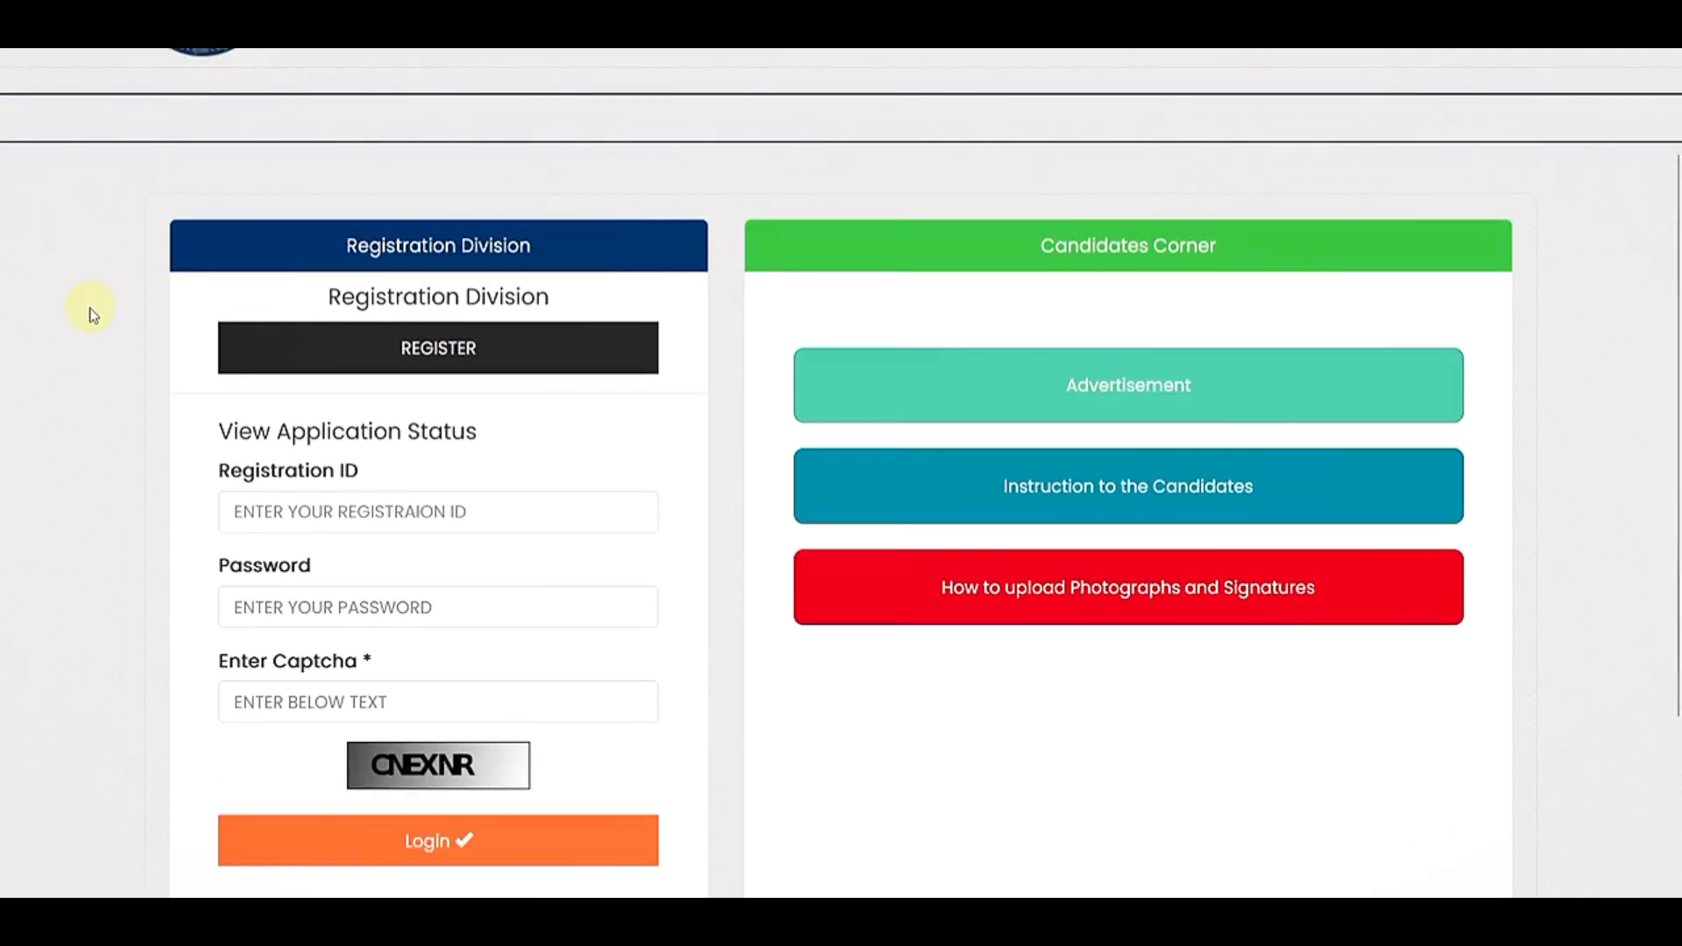
scroll(93, 315, down, 2)
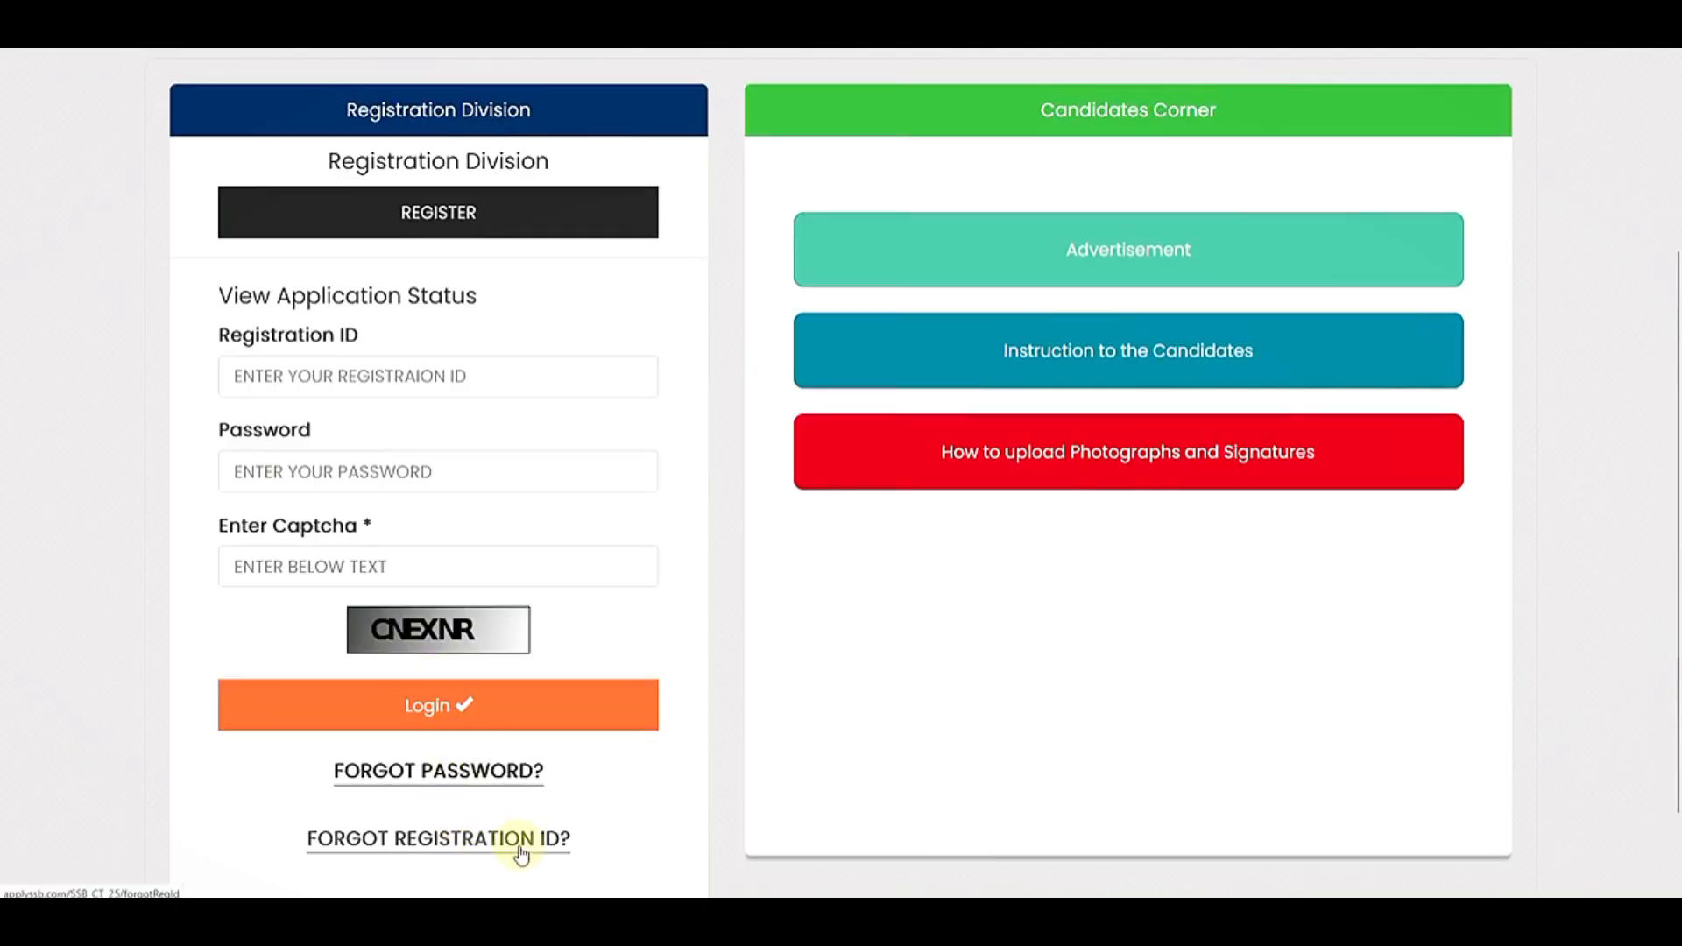
scroll(739, 785, up, 3)
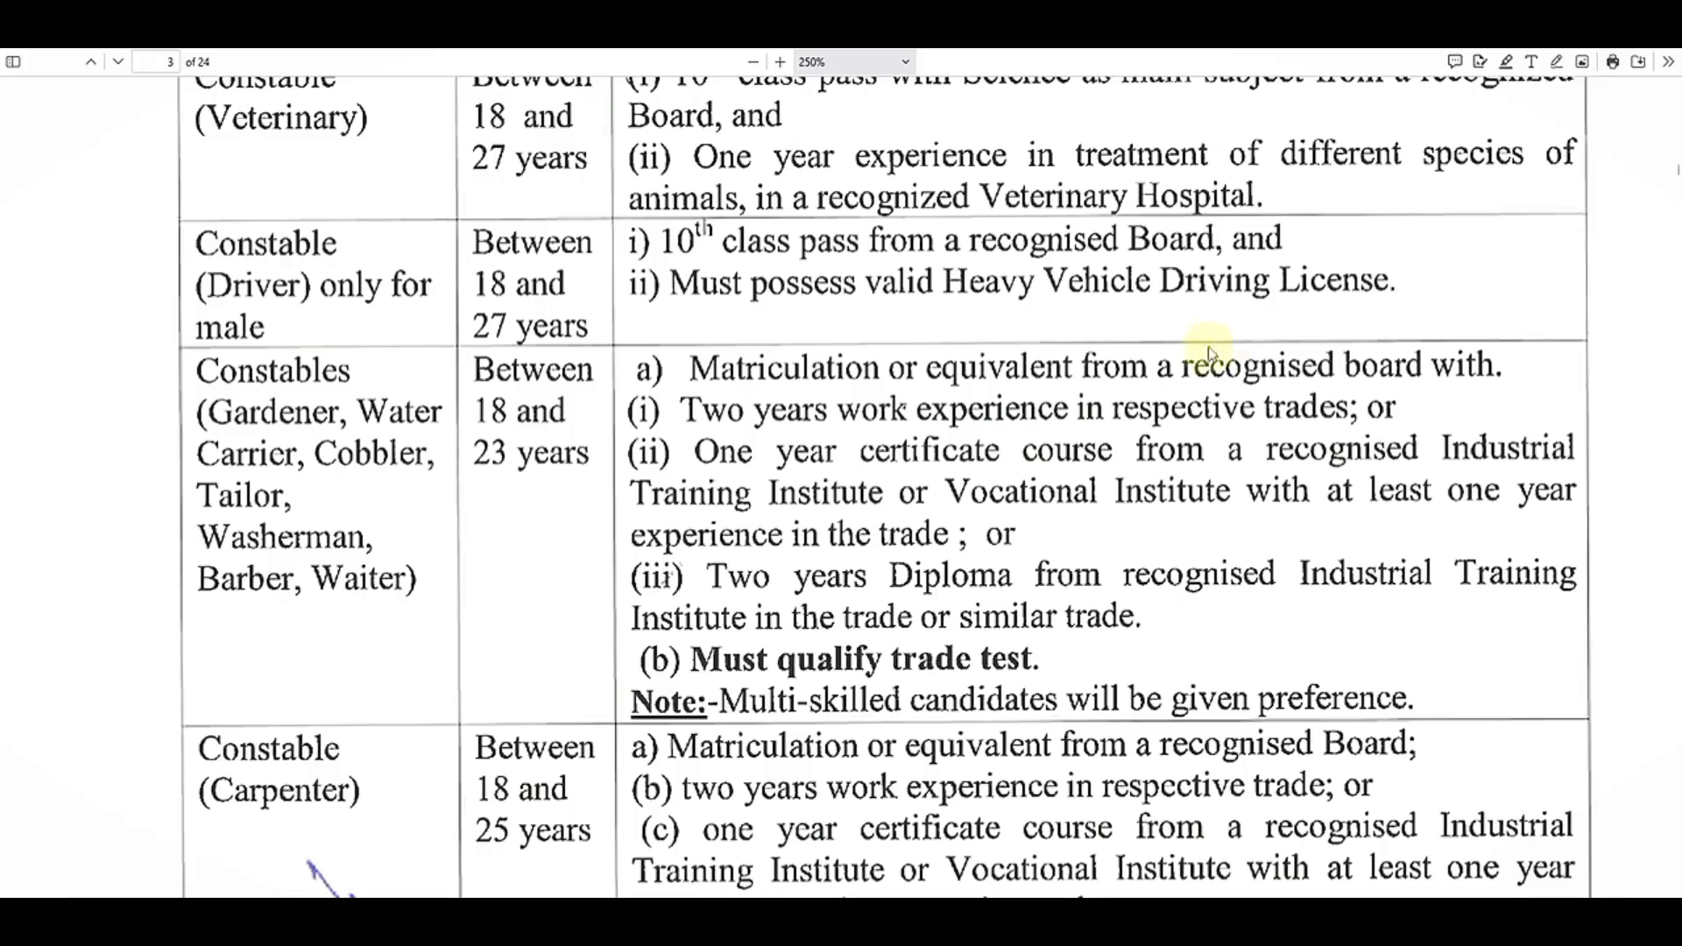
scroll(1651, 506, up, 3)
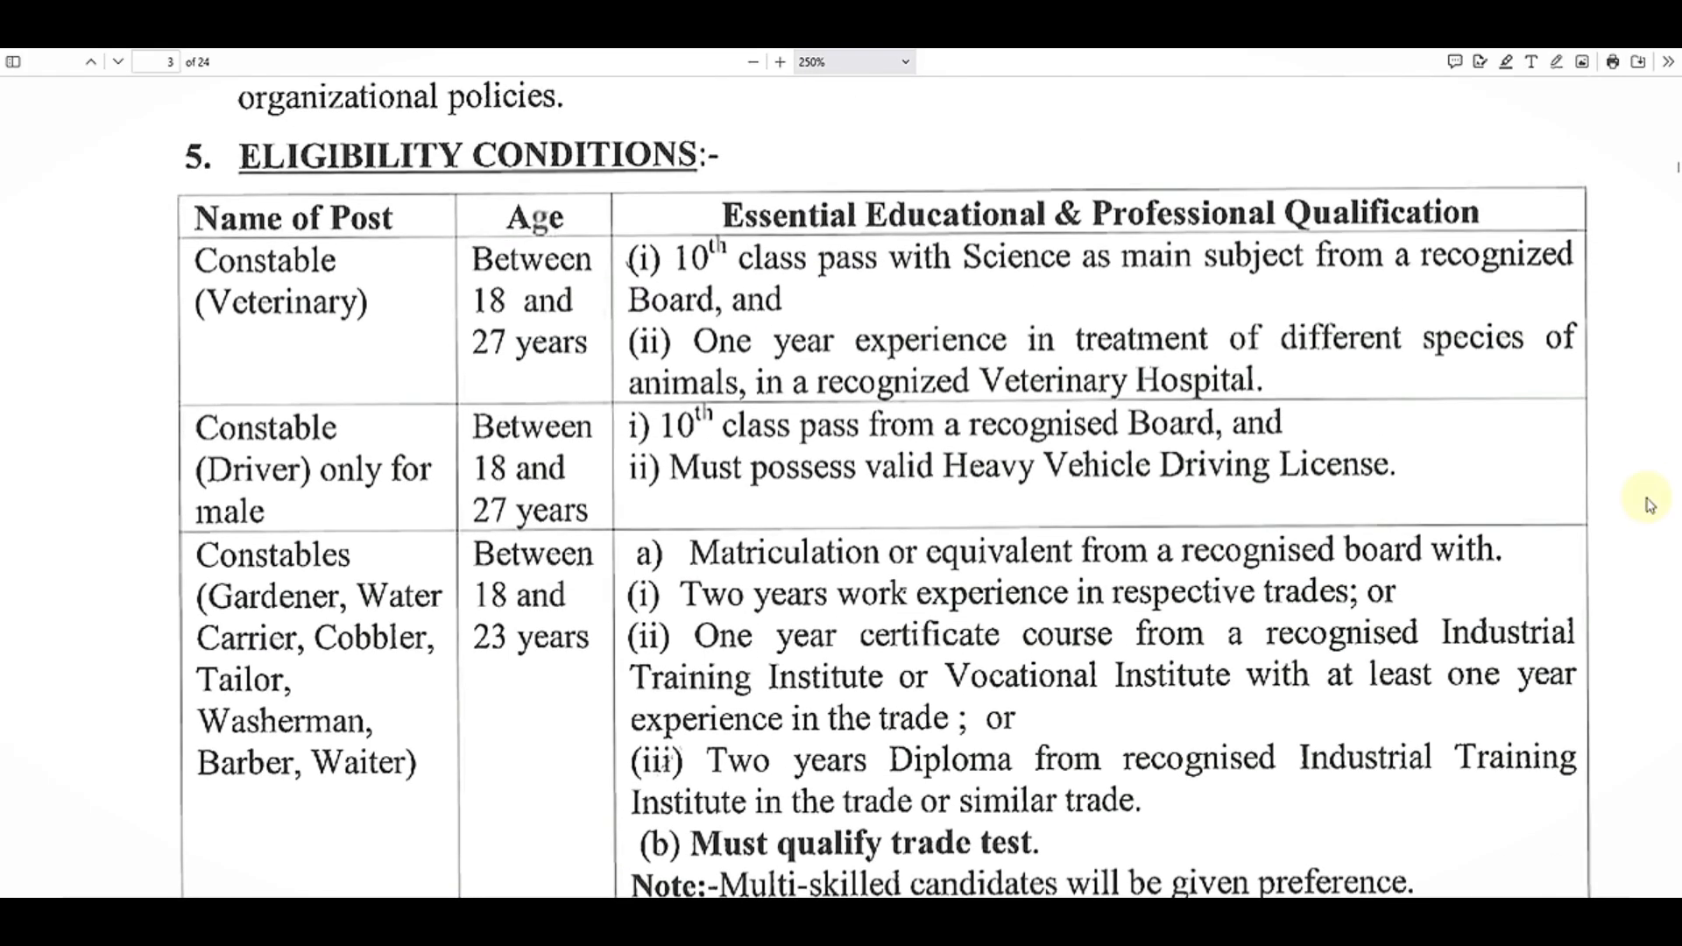